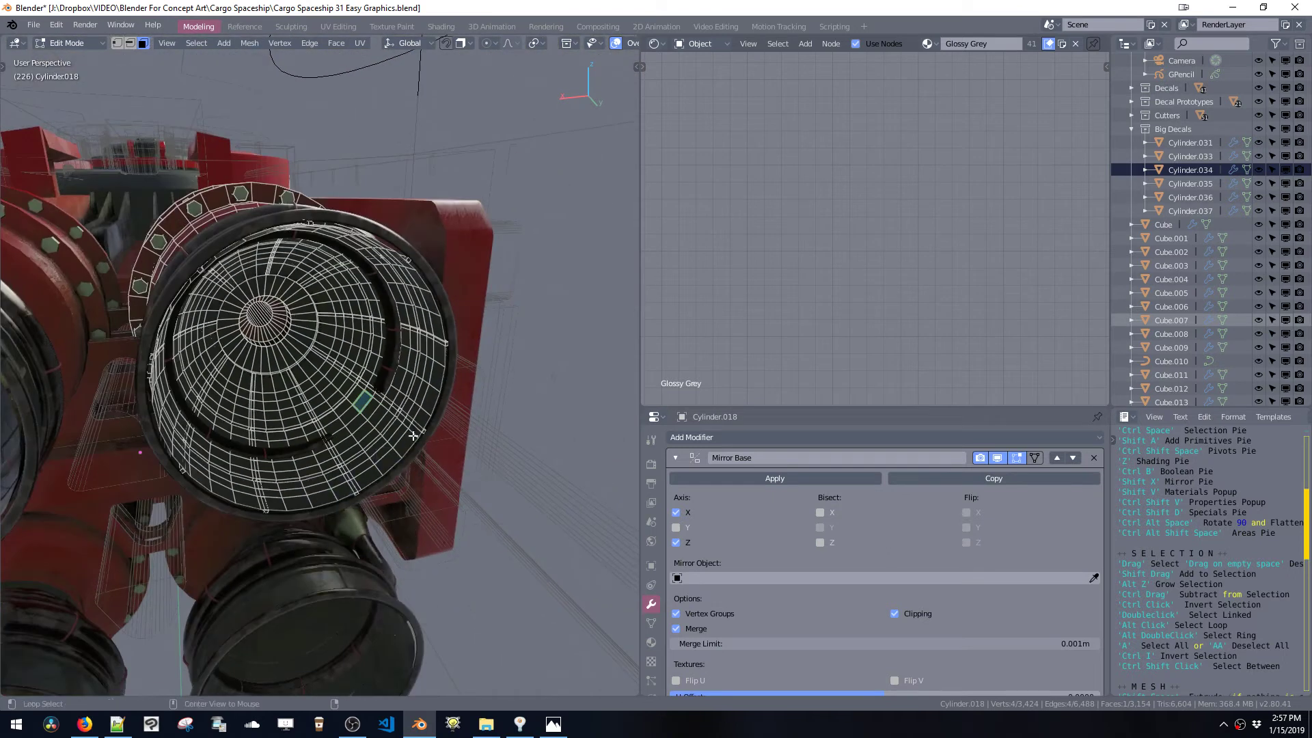
- Add a 6-sided cylinder centred on the face loop inside the engine nozzle's rim, working from the back view
alt+click(429, 417)
key(ctrl+space)
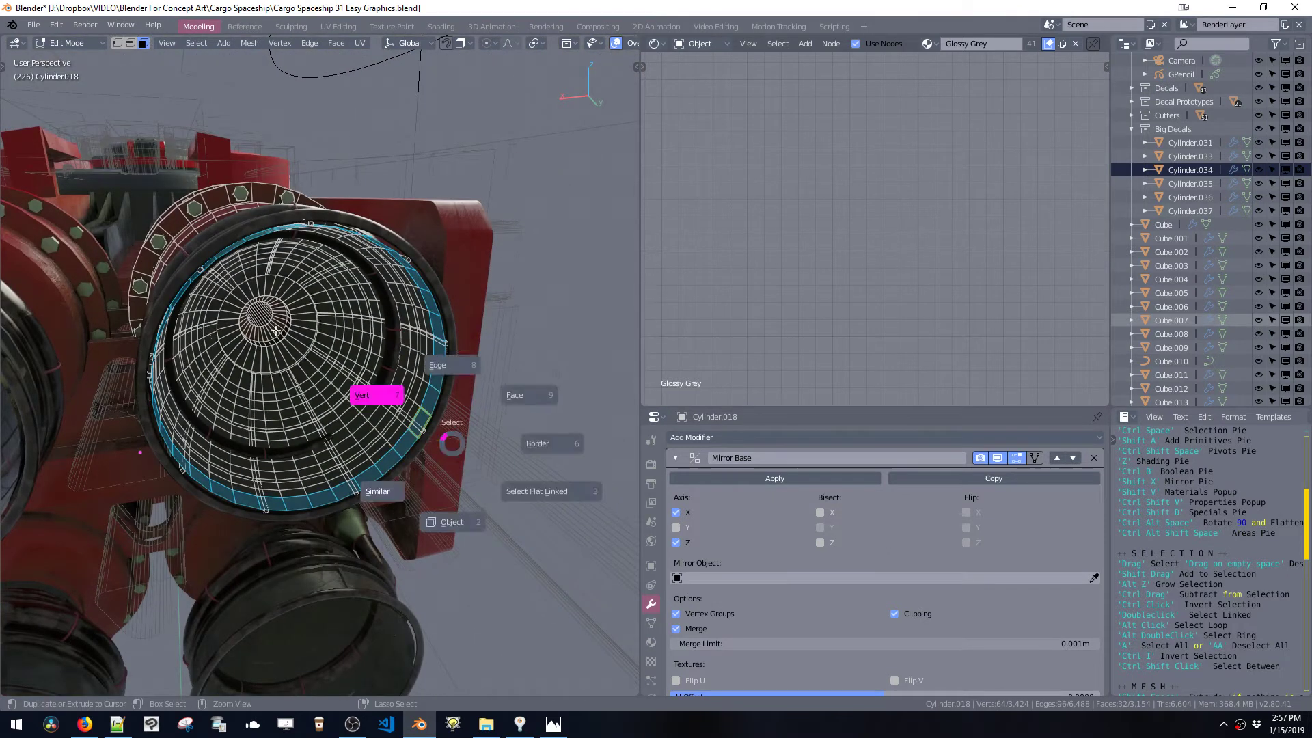
click(390, 416)
middle_drag(356, 401, 435, 457)
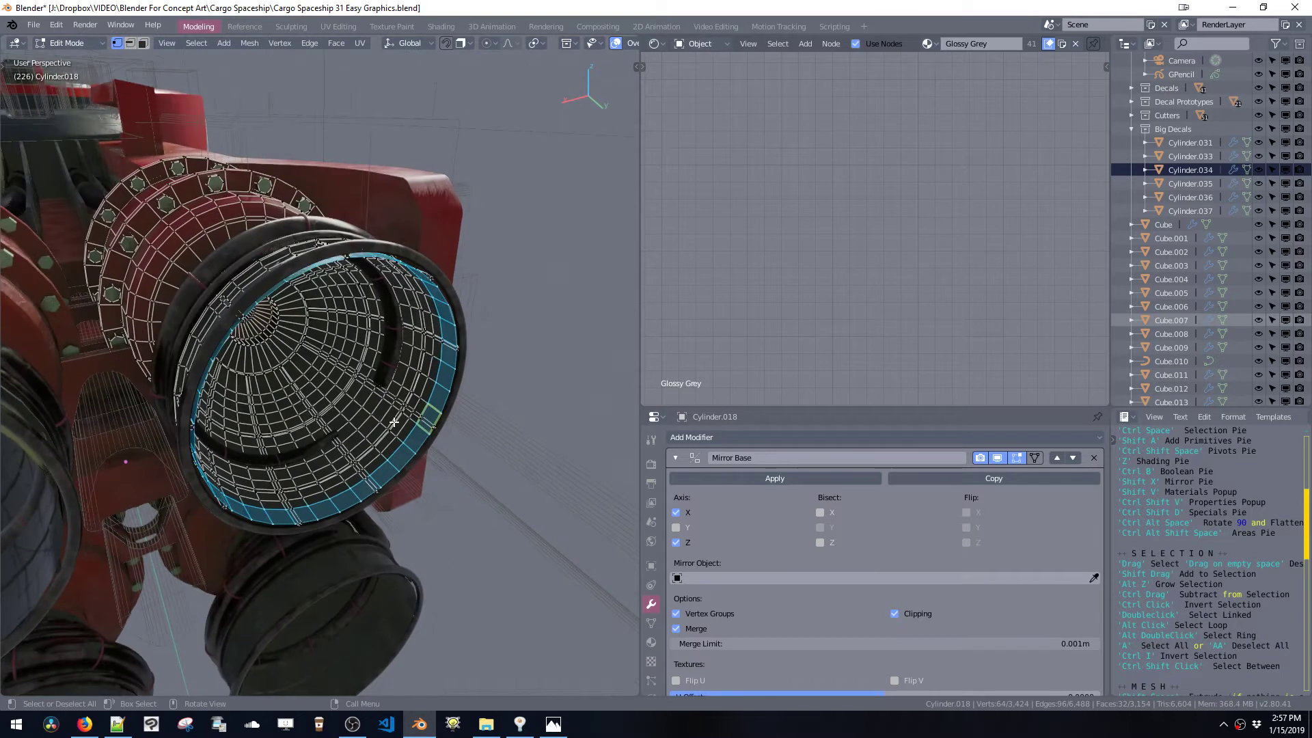
key(shift+a)
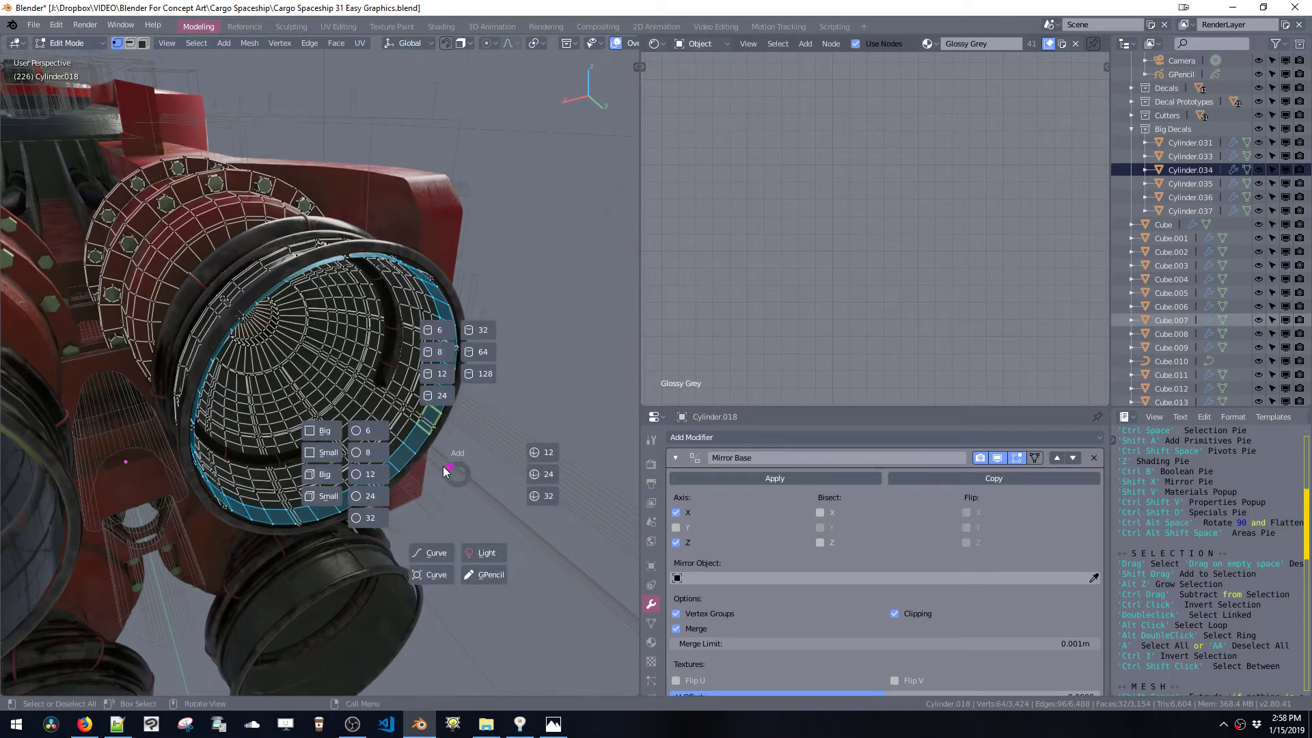
key(Escape)
key(grave)
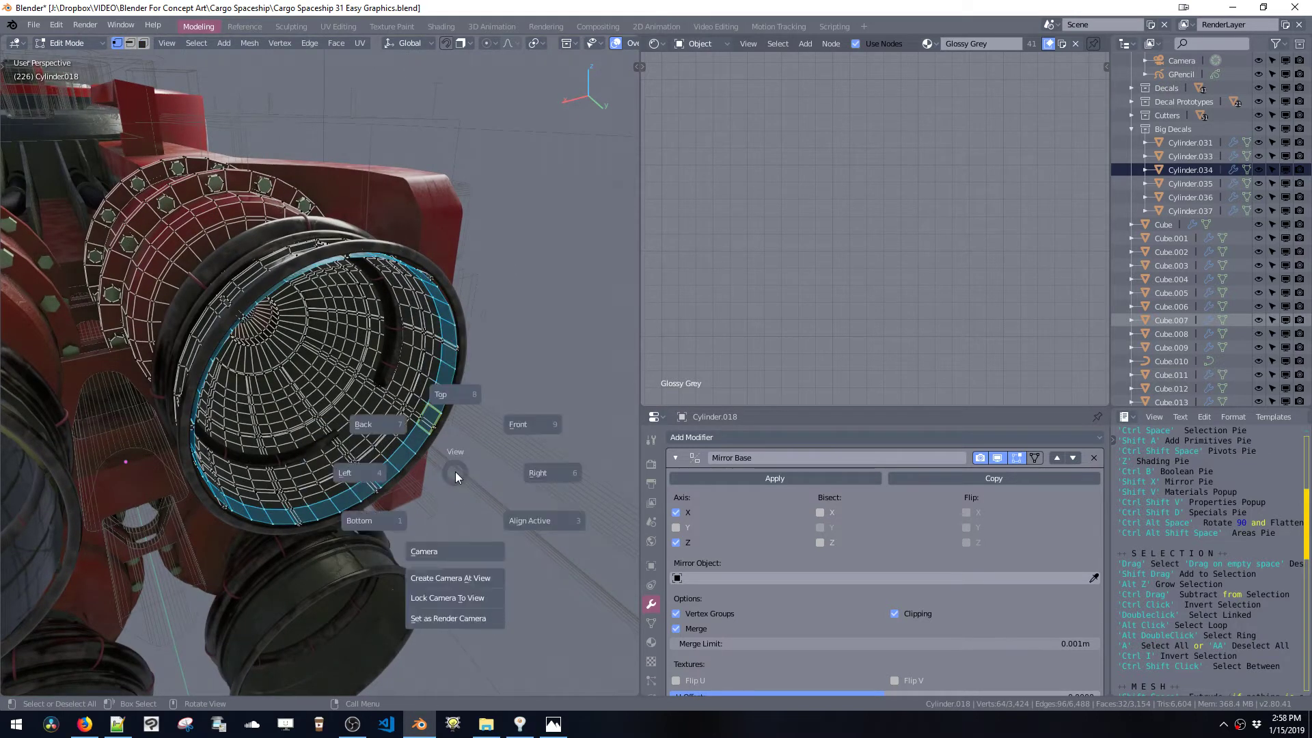
click(380, 426)
shift+middle_drag(324, 382, 402, 457)
key(shift+a)
key(Escape)
key(shift+a)
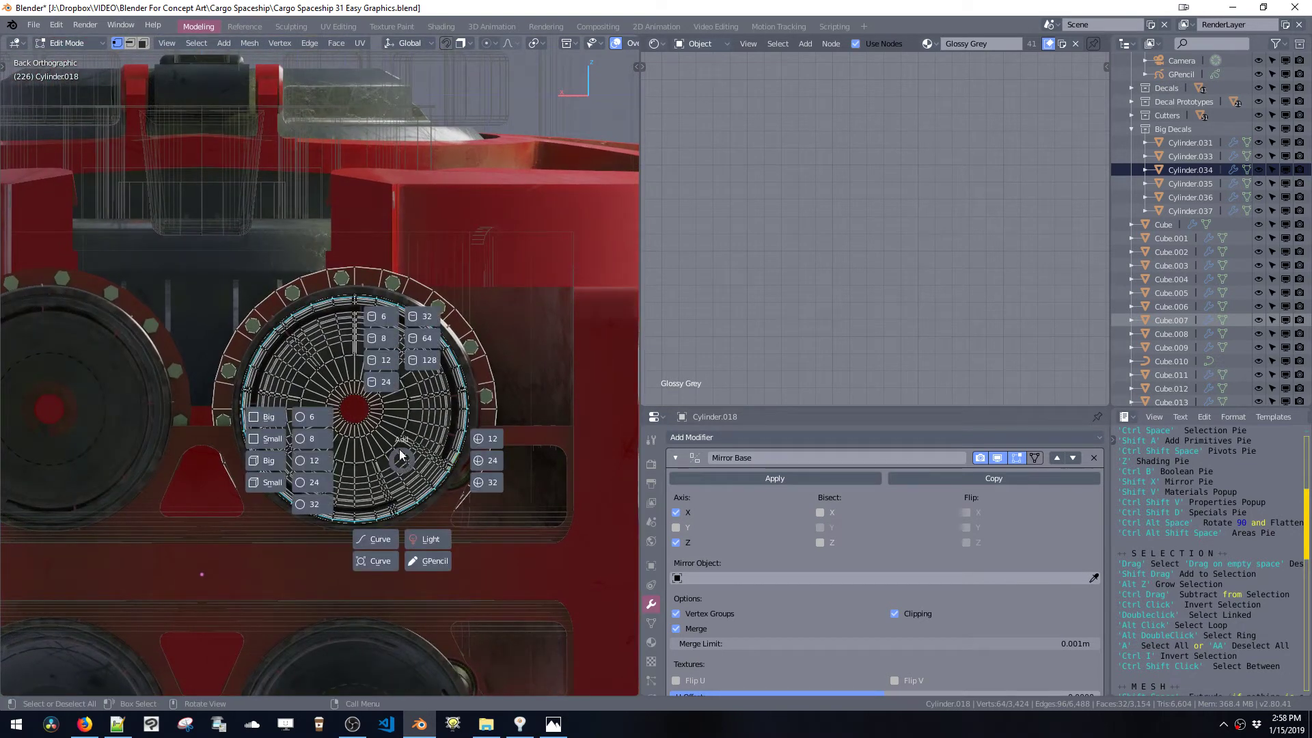
click(377, 315)
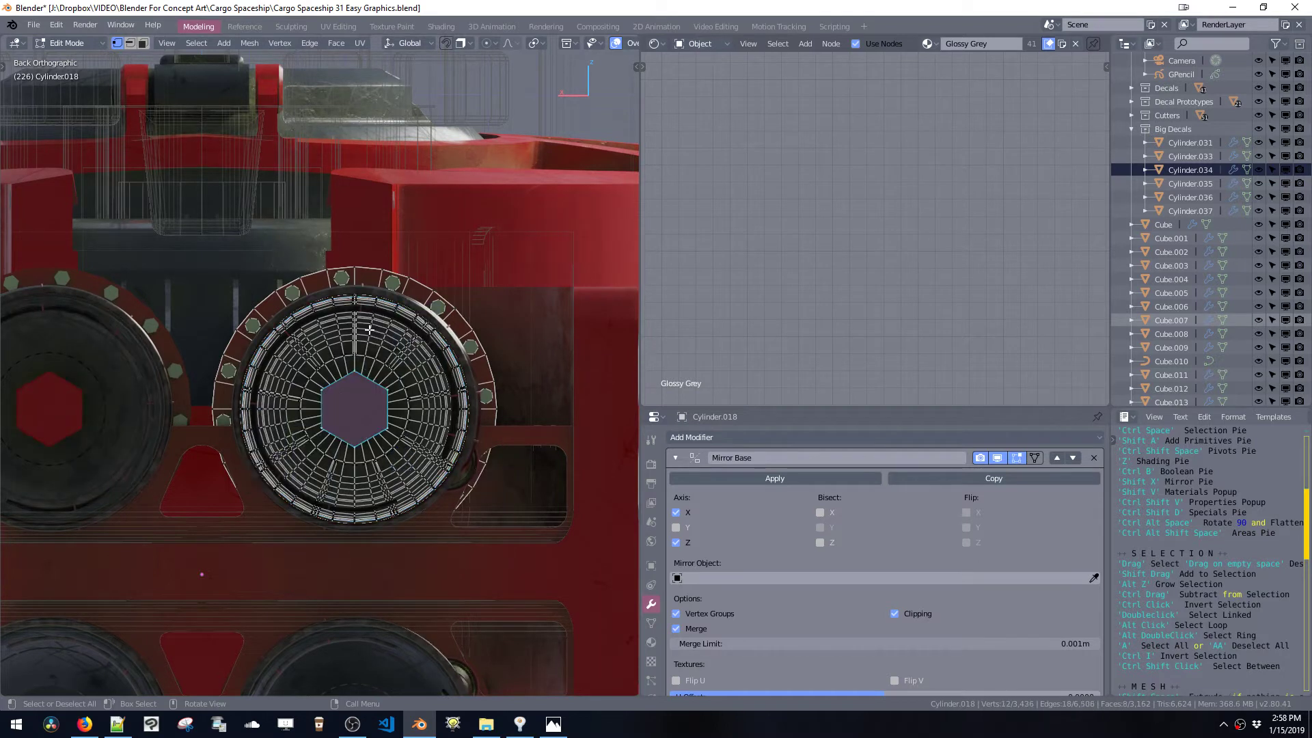
- Scale the hexagonal cylinder up about 2.8 times to nearly fill the nozzle and move it outward along Y
key(s)
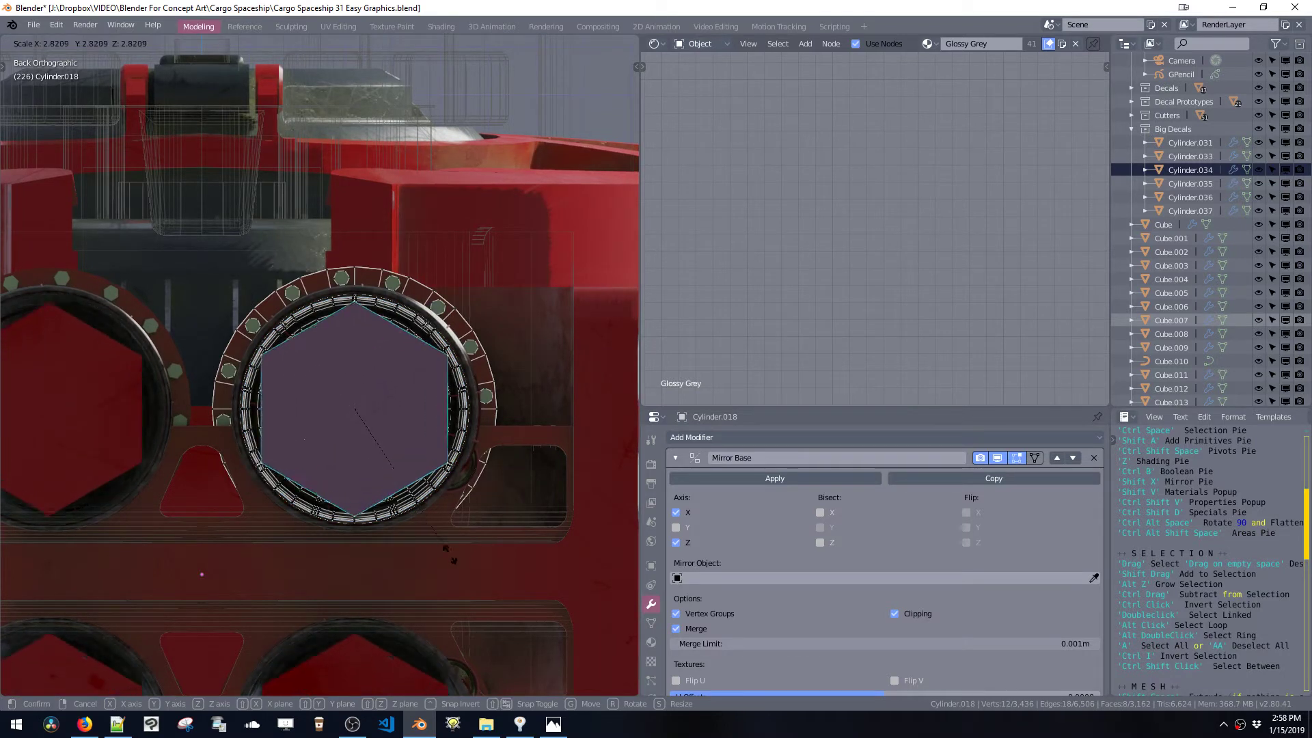
click(380, 453)
middle_drag(380, 453, 513, 502)
key(g)
key(y)
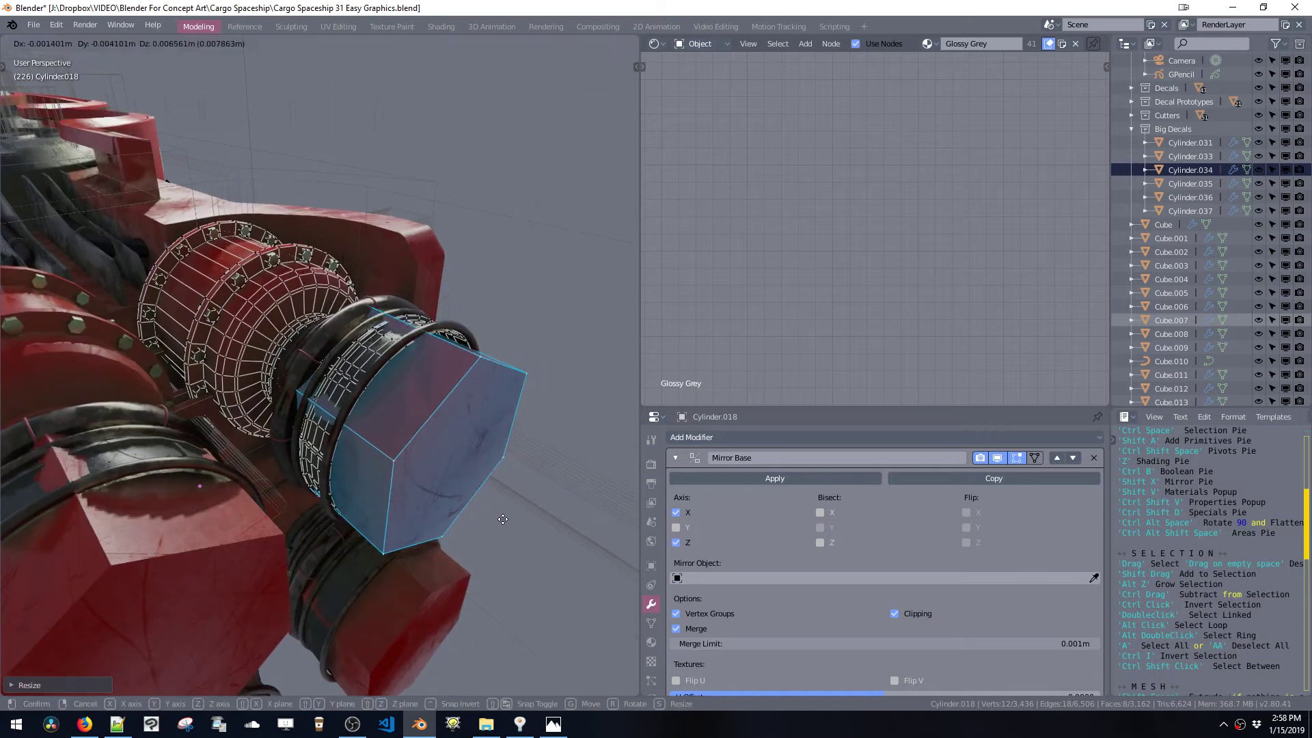
click(602, 579)
shift+middle_drag(602, 579, 447, 442)
- Separate the hexagonal cylinder into its own object and edit its mesh in face selection mode
key(p)
key(ctrl+space)
click(255, 528)
- Extrude the cylinder's outer end face into a narrower taper, and extrude it again straight outward
click(337, 436)
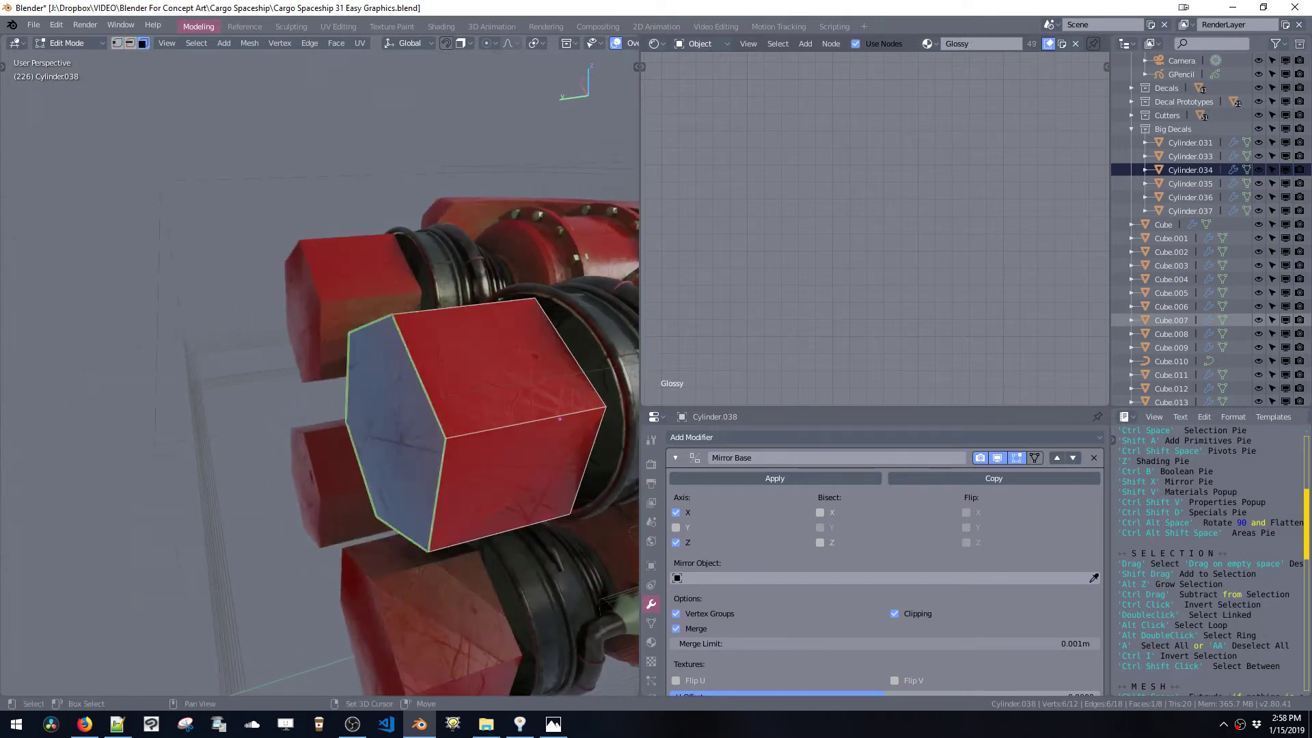
key(shift+space)
click(419, 551)
key(s)
click(379, 506)
key(shift+space)
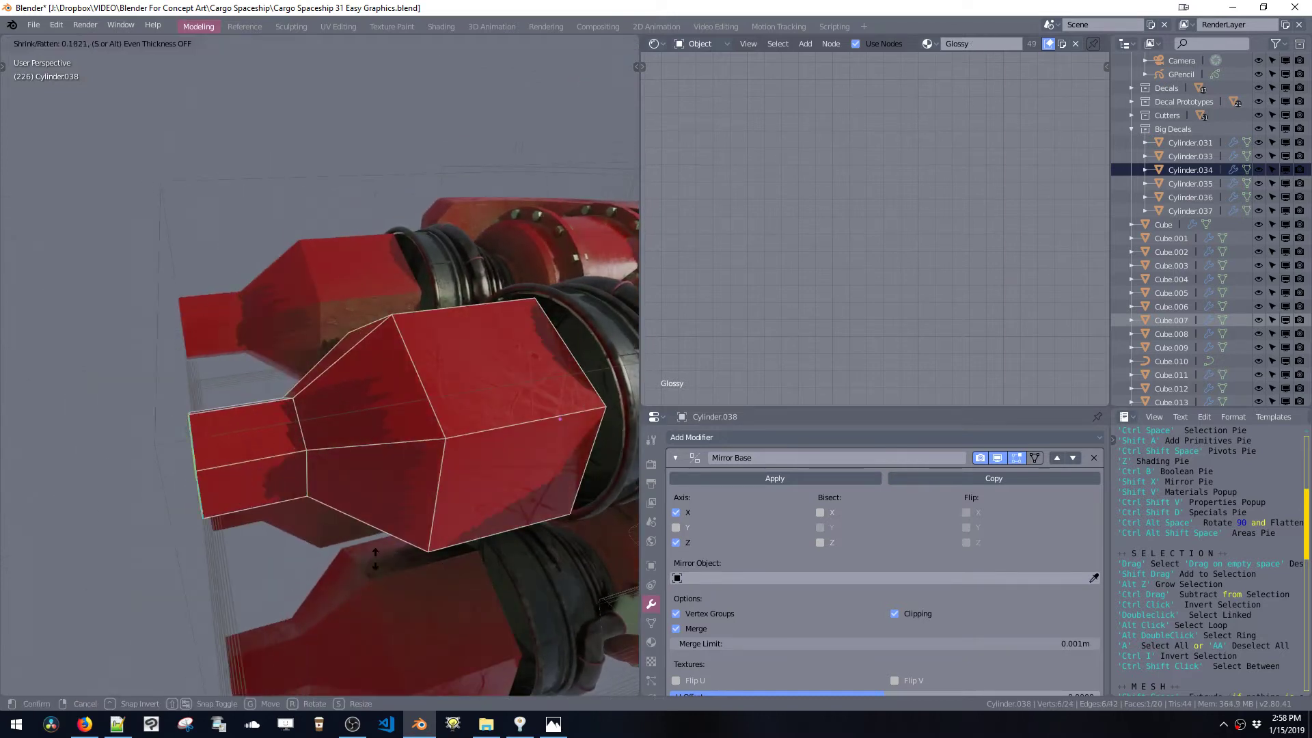
click(378, 554)
- Scale down the hexagonal face at the nozzle end of the new object
middle_drag(396, 512, 391, 487)
key(s)
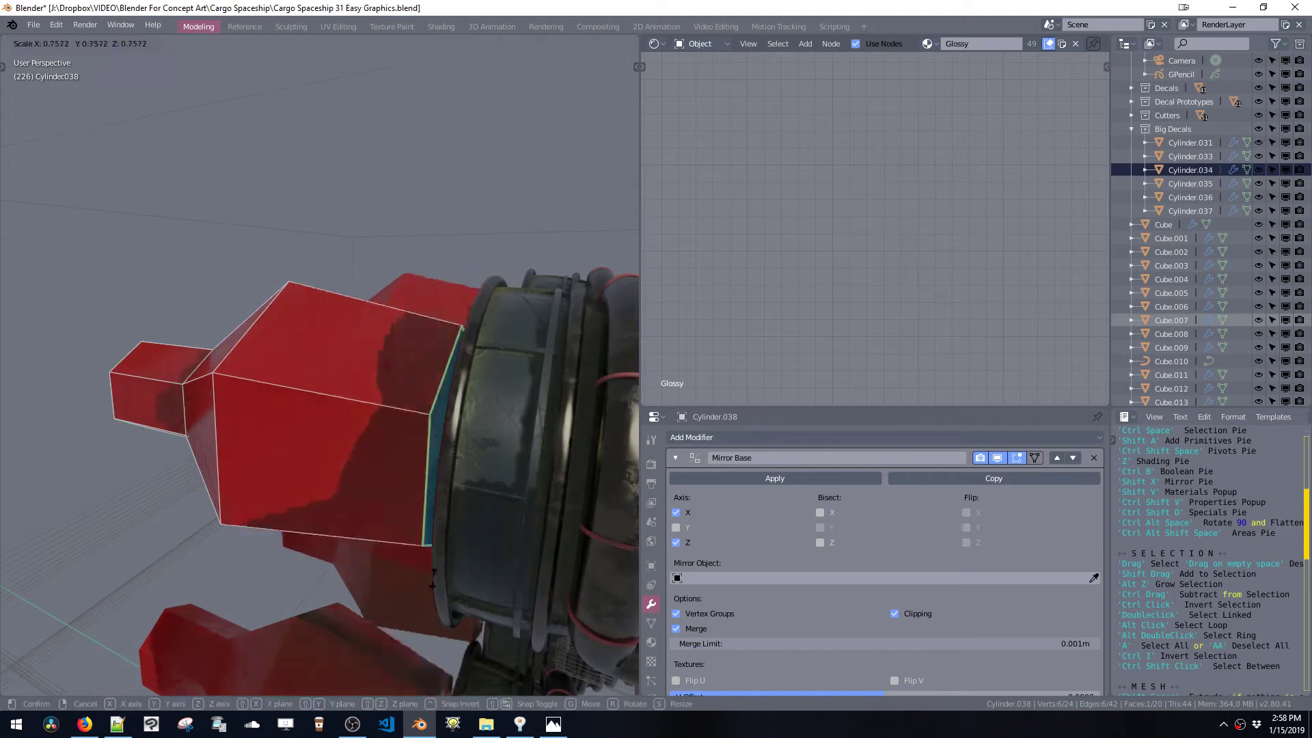
click(216, 432)
- Move the widest edge loop along Y towards the nozzle
alt+click(216, 432)
middle_drag(216, 432, 291, 469)
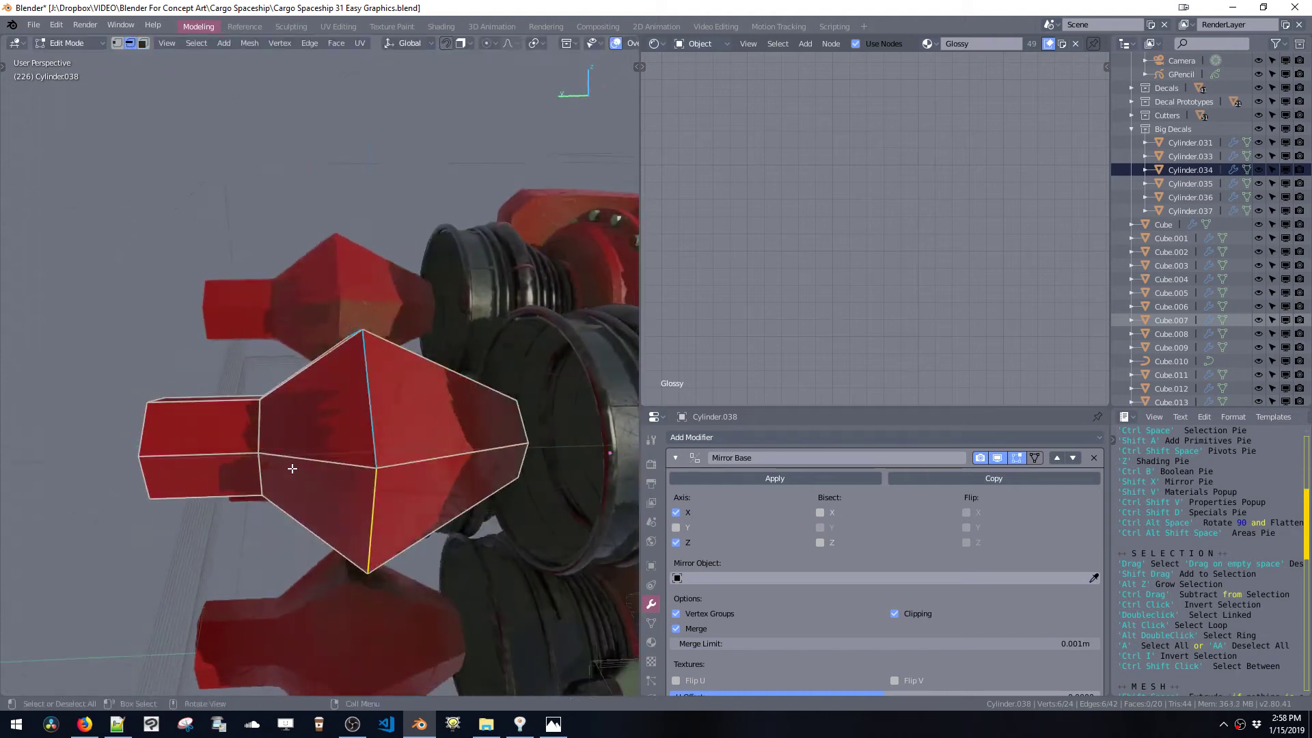
key(g)
key(y)
click(404, 501)
middle_drag(404, 501, 446, 494)
- Scale down the faces of the narrow outer section and shrink its end face further to form a tip
key(ctrl+space)
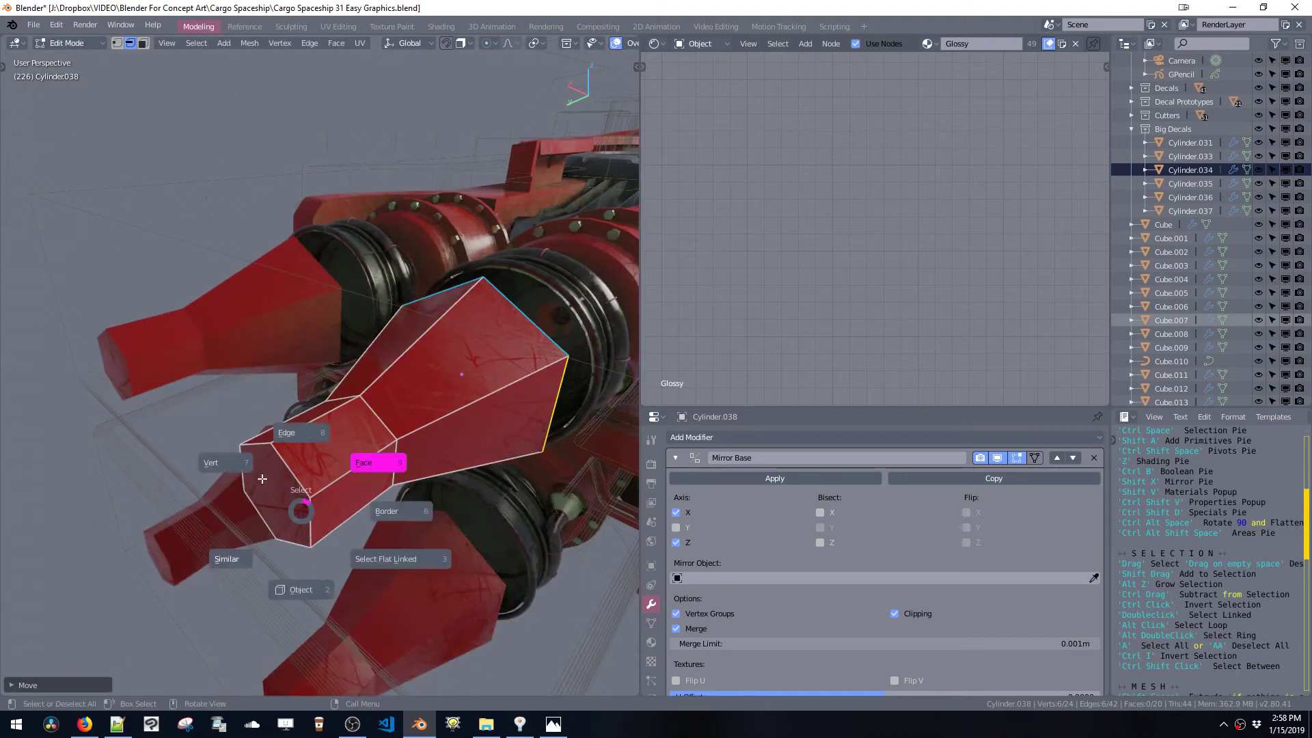
click(249, 472)
click(278, 497)
key(alt+z)
key(s)
click(351, 604)
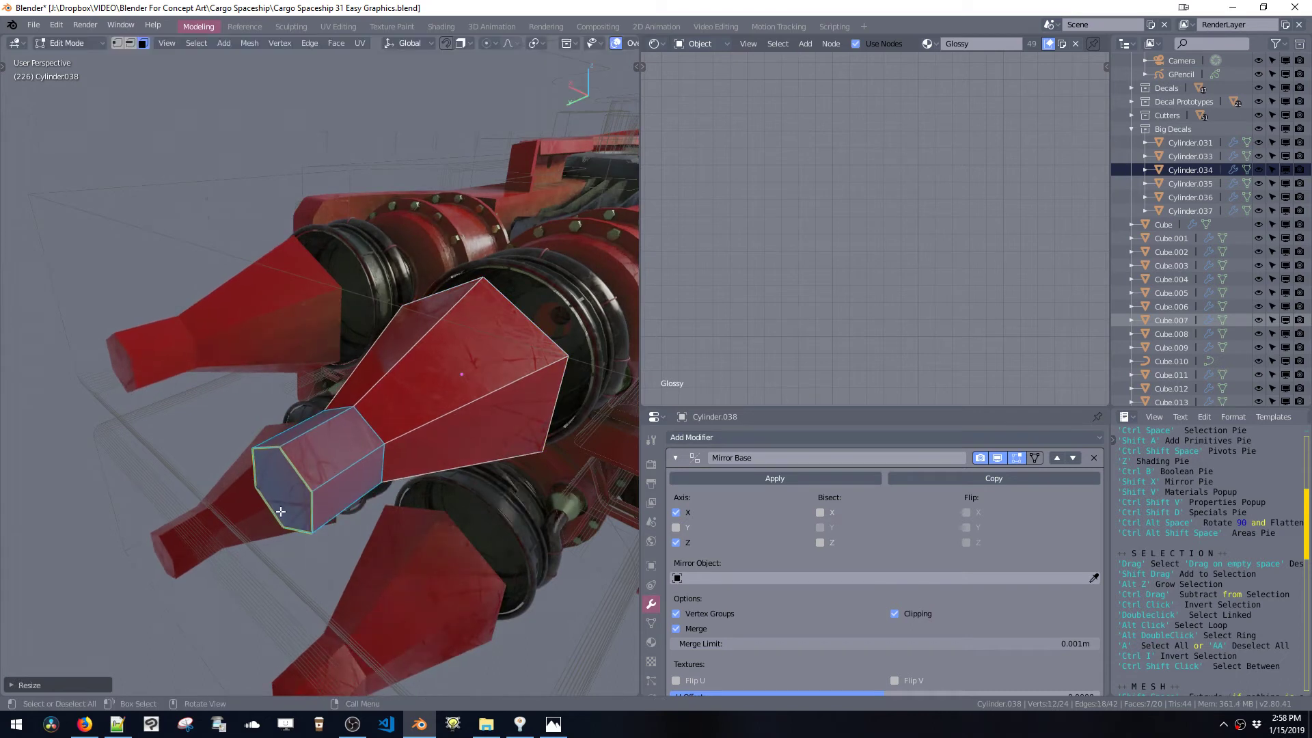
key(ctrl+KP_Subtract)
key(s)
click(337, 567)
- Move the narrow tip along Y to adjust the spike's taper
middle_drag(336, 566, 313, 406)
key(g)
key(y)
click(334, 469)
- Smooth the spike with subdivision and scale up its widest edge loop
key(Tab)
middle_drag(395, 478, 382, 471)
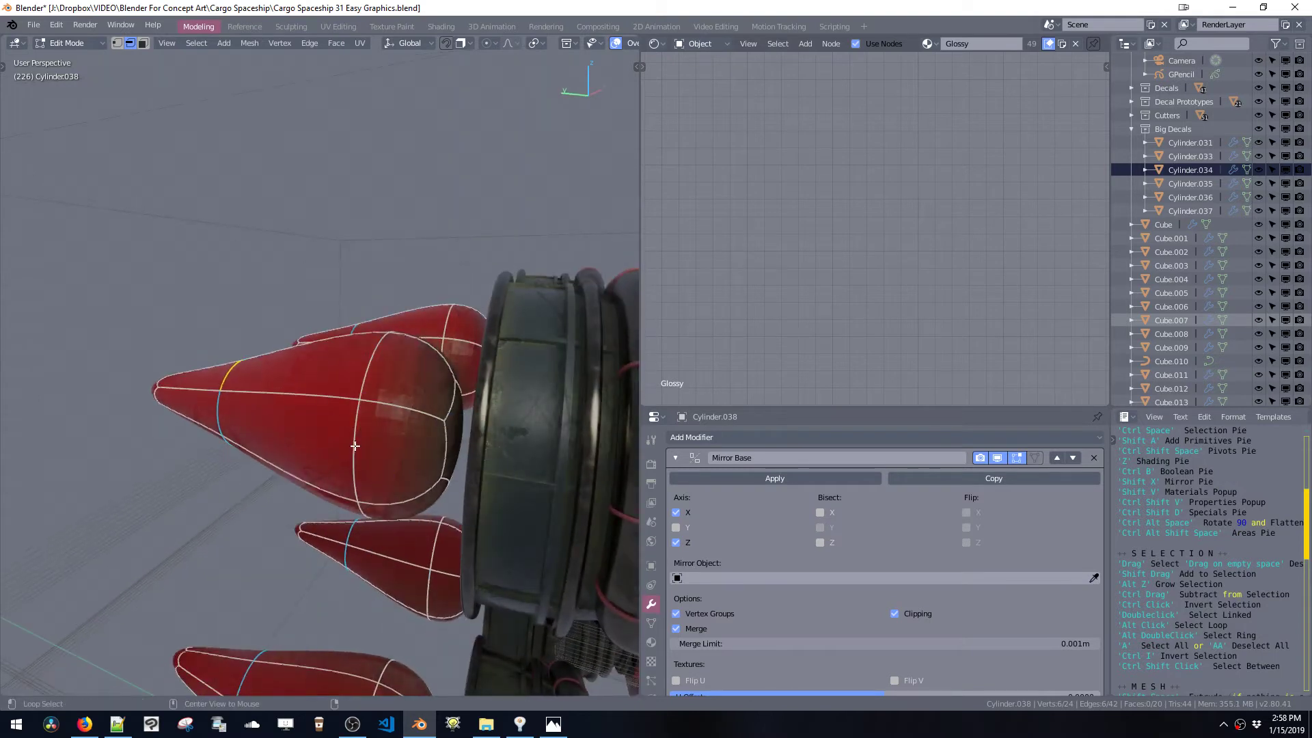
key(s)
click(386, 567)
- Extrude the spike's rear face slightly towards the nozzle and scale it down
key(3)
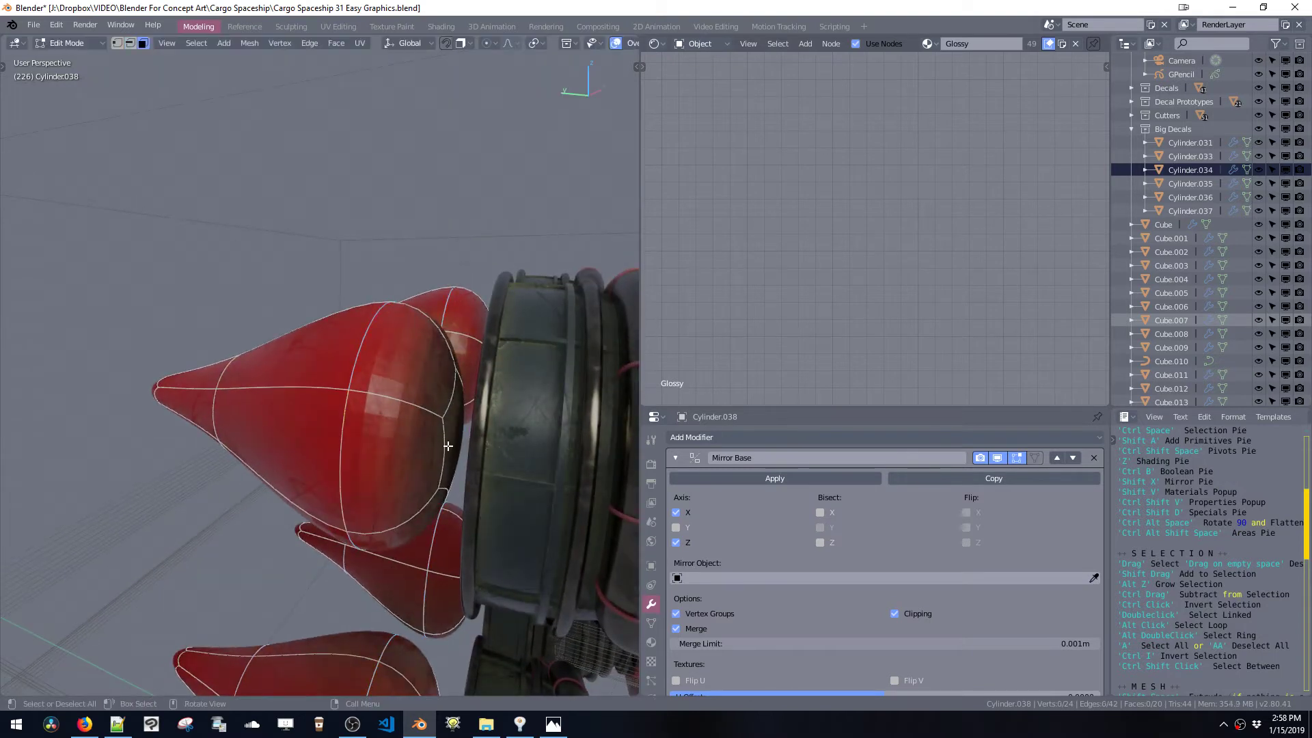
key(shift+space)
click(460, 479)
mouse_move(459, 480)
middle_down()
mouse_move(482, 481)
mouse_move(470, 490)
middle_up()
key(s)
click(478, 494)
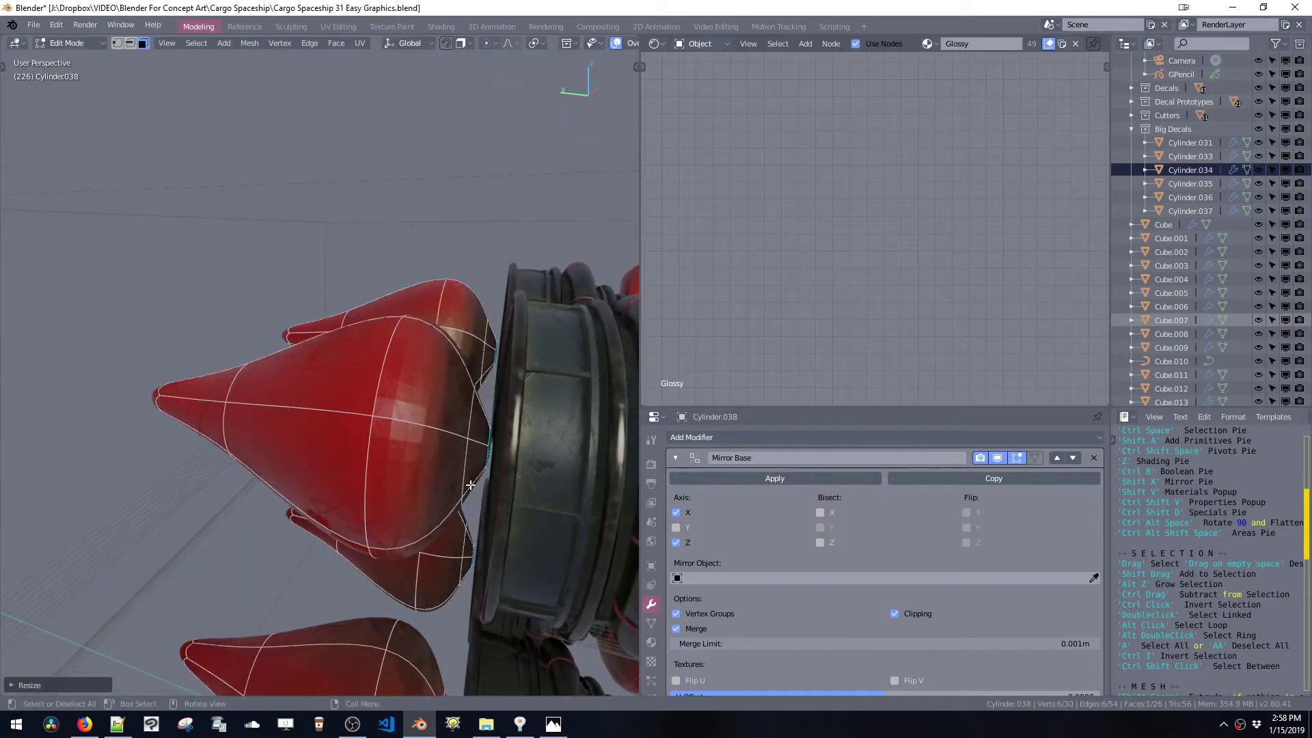
key(ctrl+space)
click(463, 469)
alt+click(465, 490)
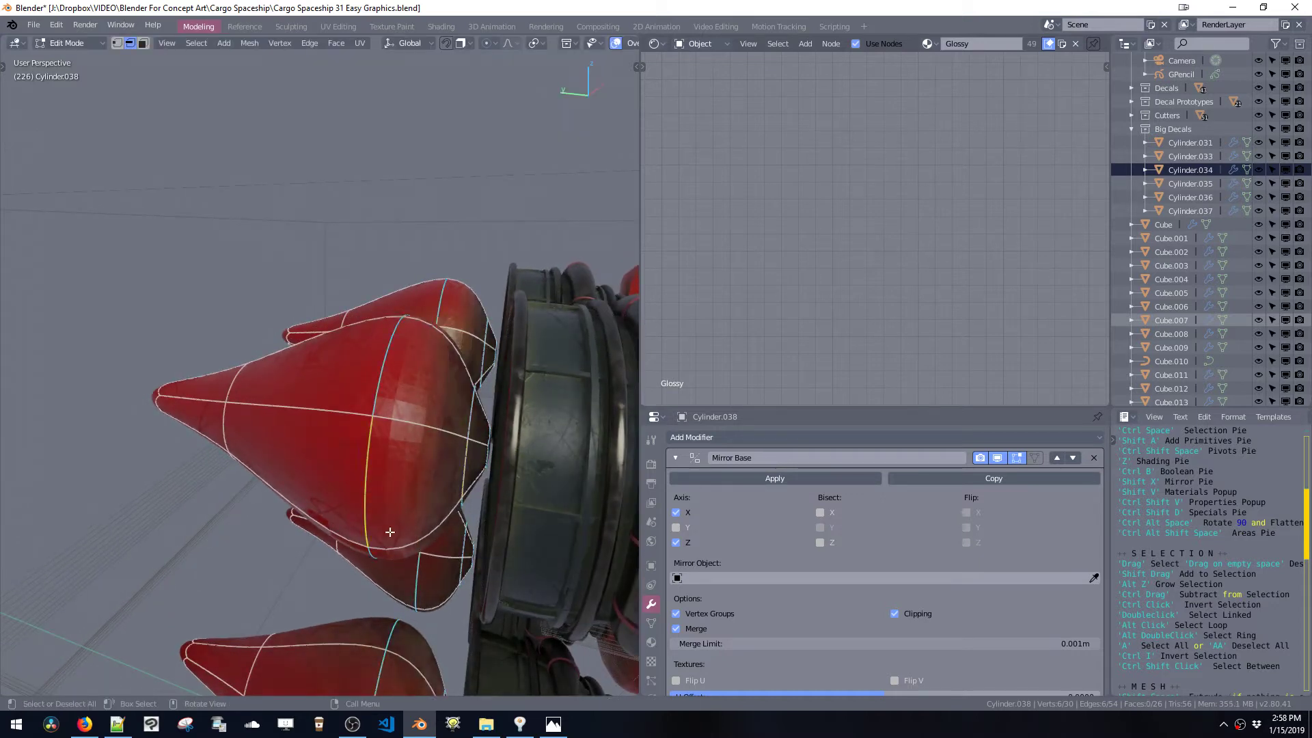
key(ctrl+b)
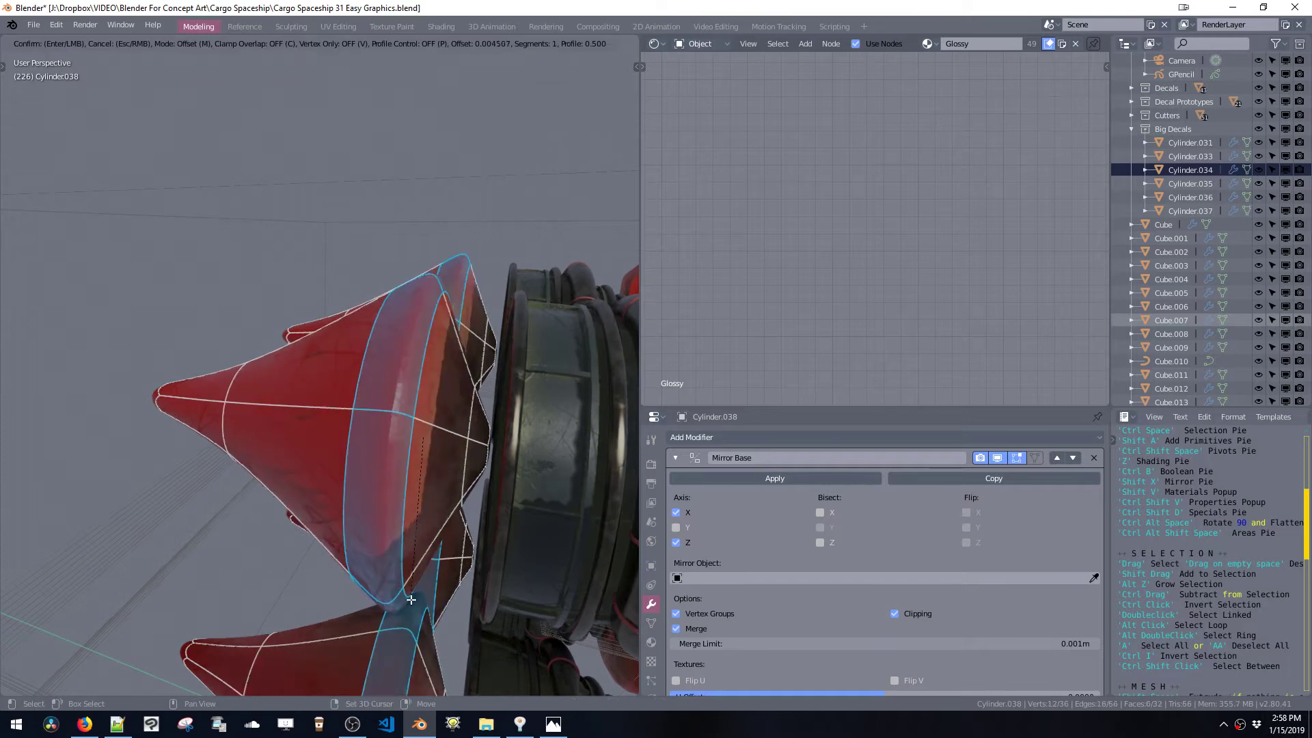
key(Escape)
- Try to flatten the spike's base by moving its rear vertices along Y away from the nozzle
middle_drag(420, 585, 468, 481)
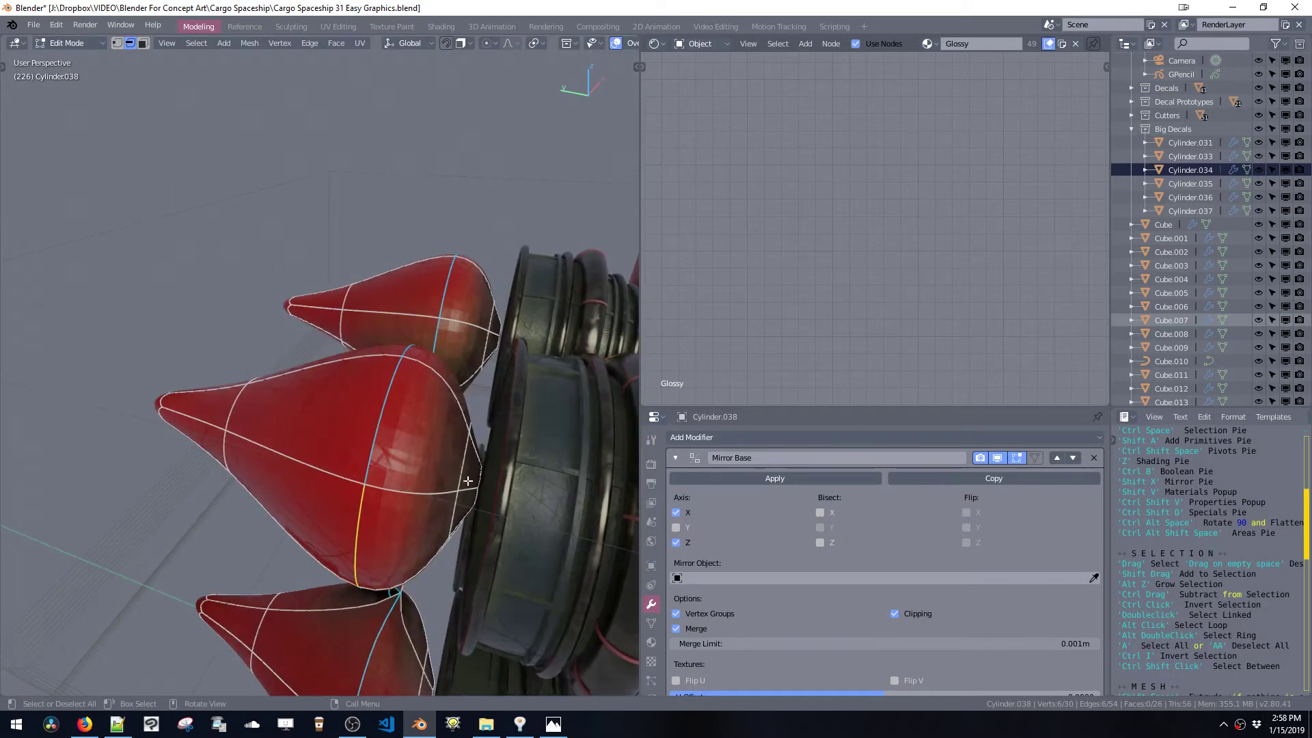
drag(472, 476, 516, 561)
key(alt+z)
key(alt+z)
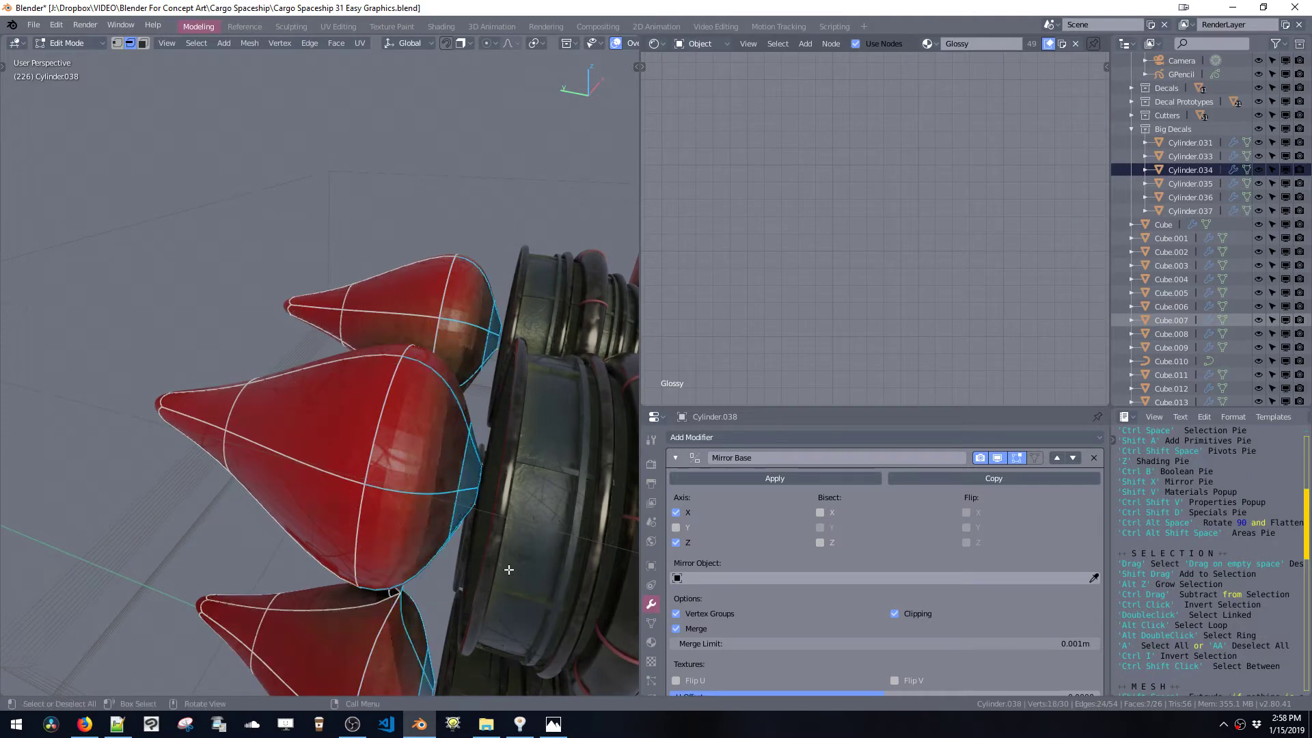
key(ctrl+space)
click(444, 429)
drag(428, 397, 529, 572)
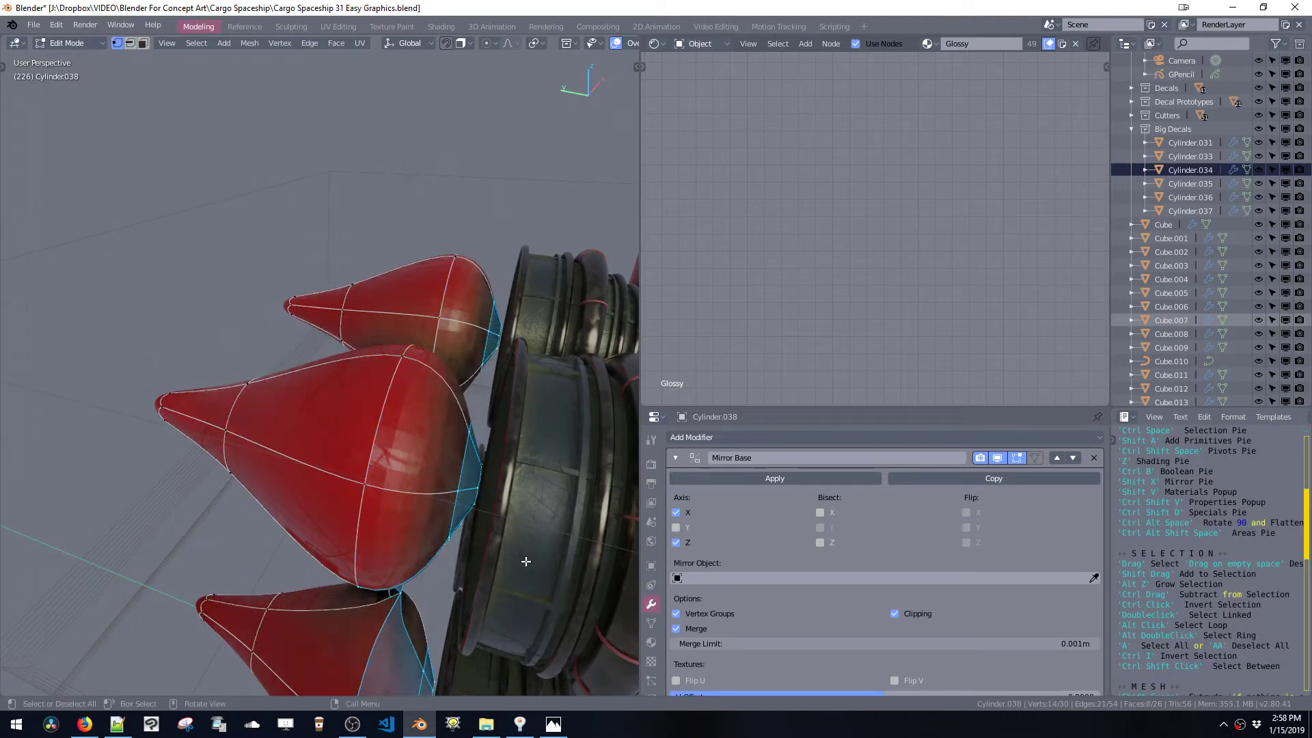
key(g)
key(y)
click(471, 556)
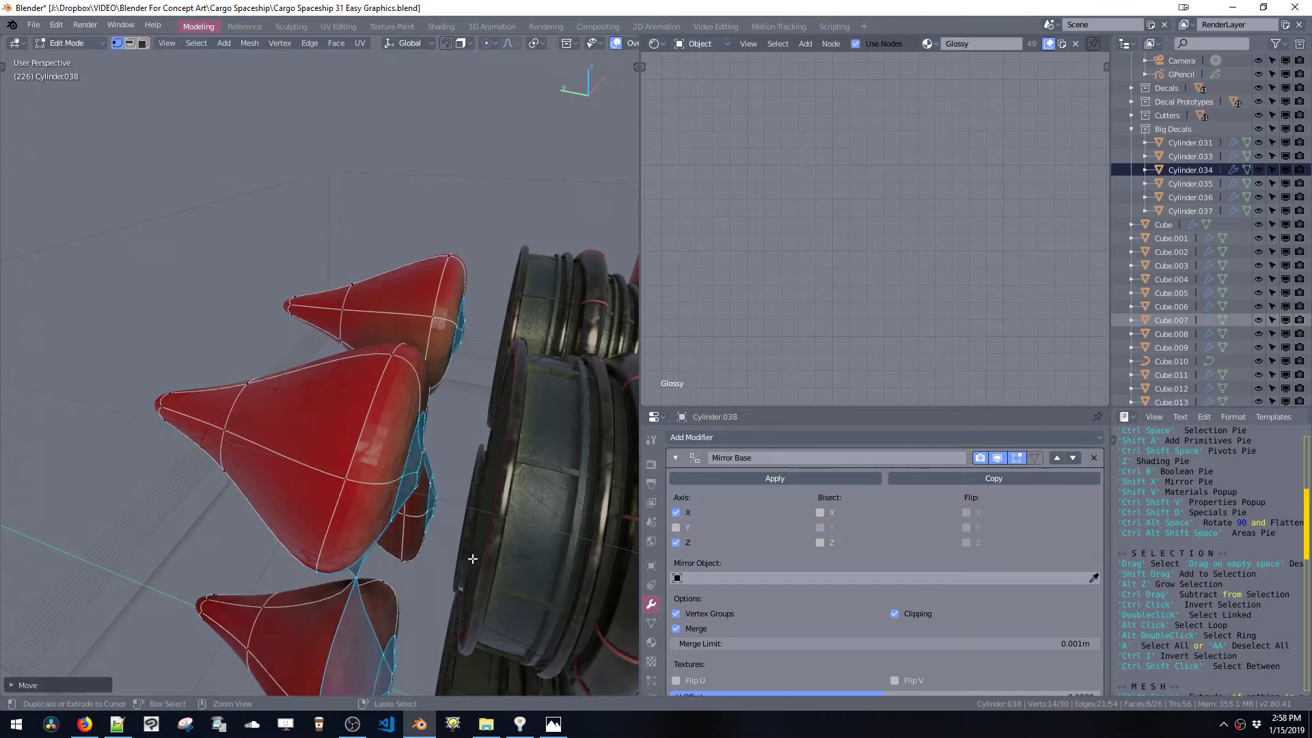
- Try to move only the two rearmost vertex rings along Y away from the nozzle
middle_drag(471, 556, 231, 526)
drag(156, 520, 284, 571)
middle_drag(284, 572, 383, 546)
key(g)
key(y)
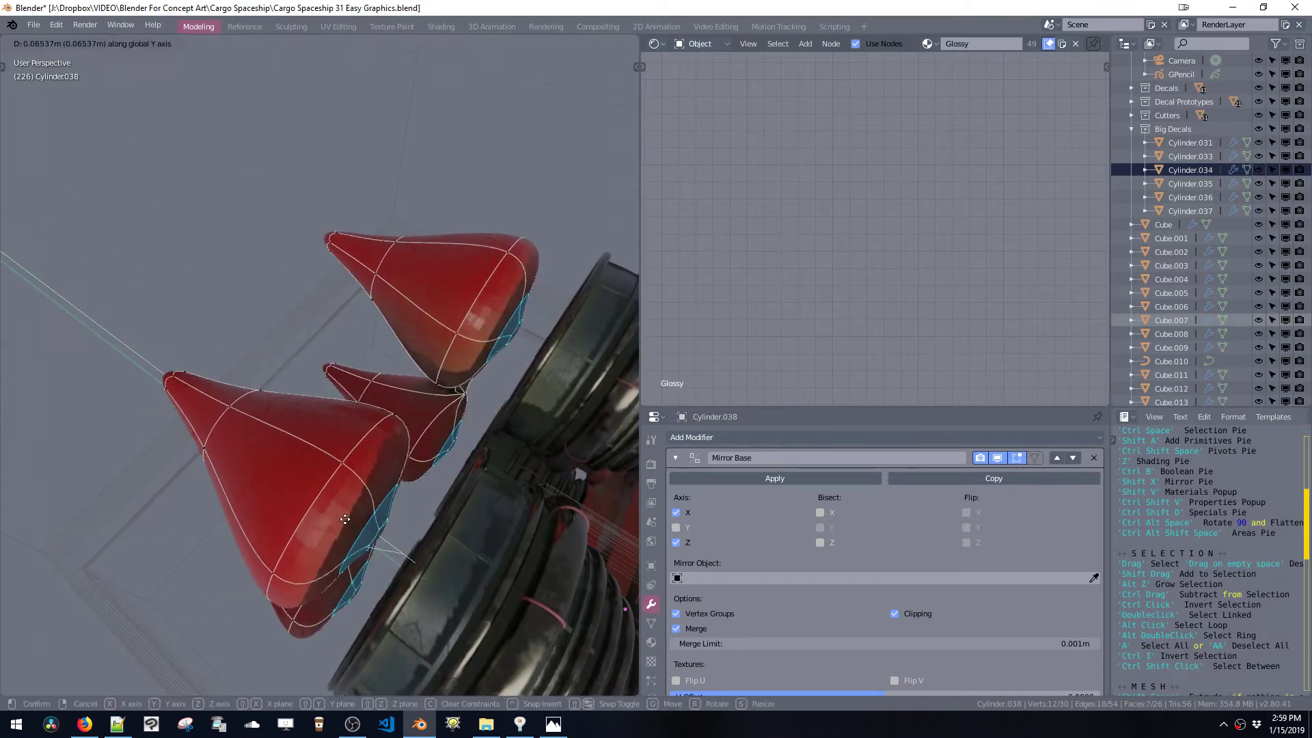
click(288, 494)
- Move the edge loop just behind the widest ring along Y towards the tip to tighten the base
middle_drag(289, 494, 417, 481)
alt+shift+click(400, 446)
alt+click(398, 455)
key(2)
key(g)
key(y)
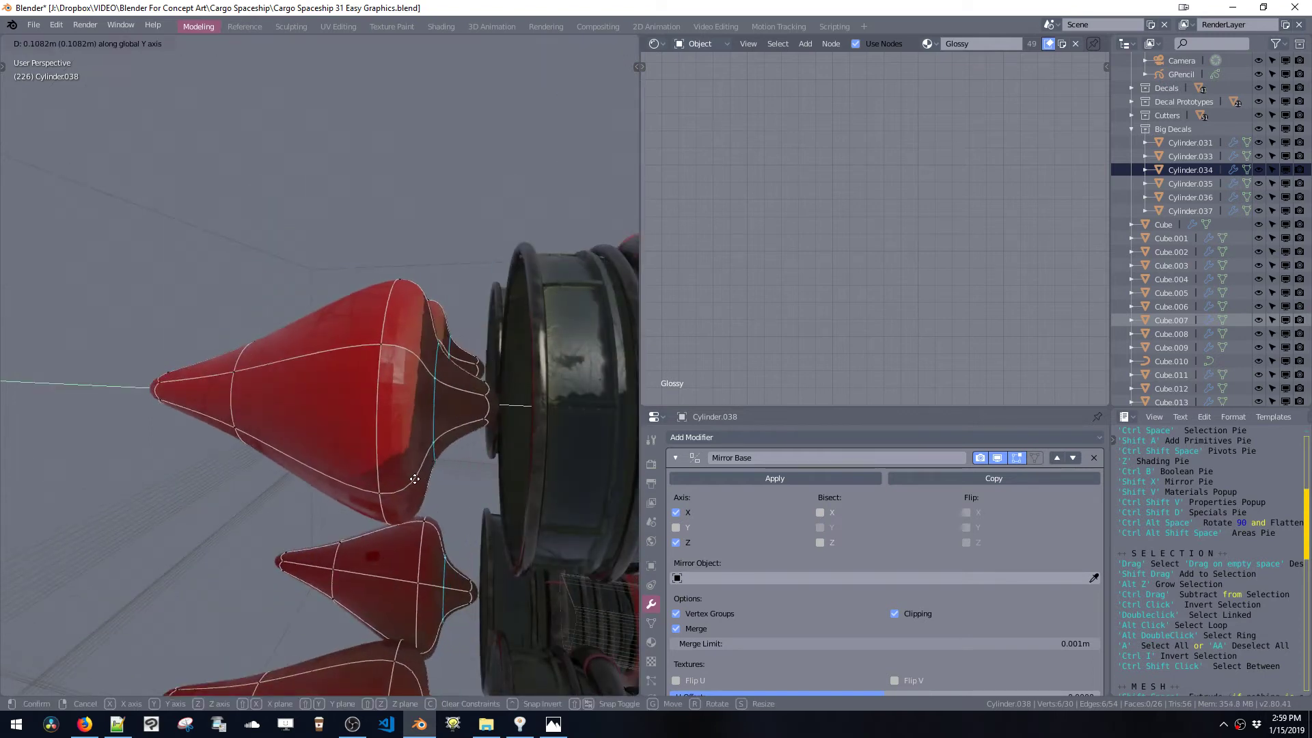
click(390, 483)
- Move the spike's rear end face along Y towards the base
key(3)
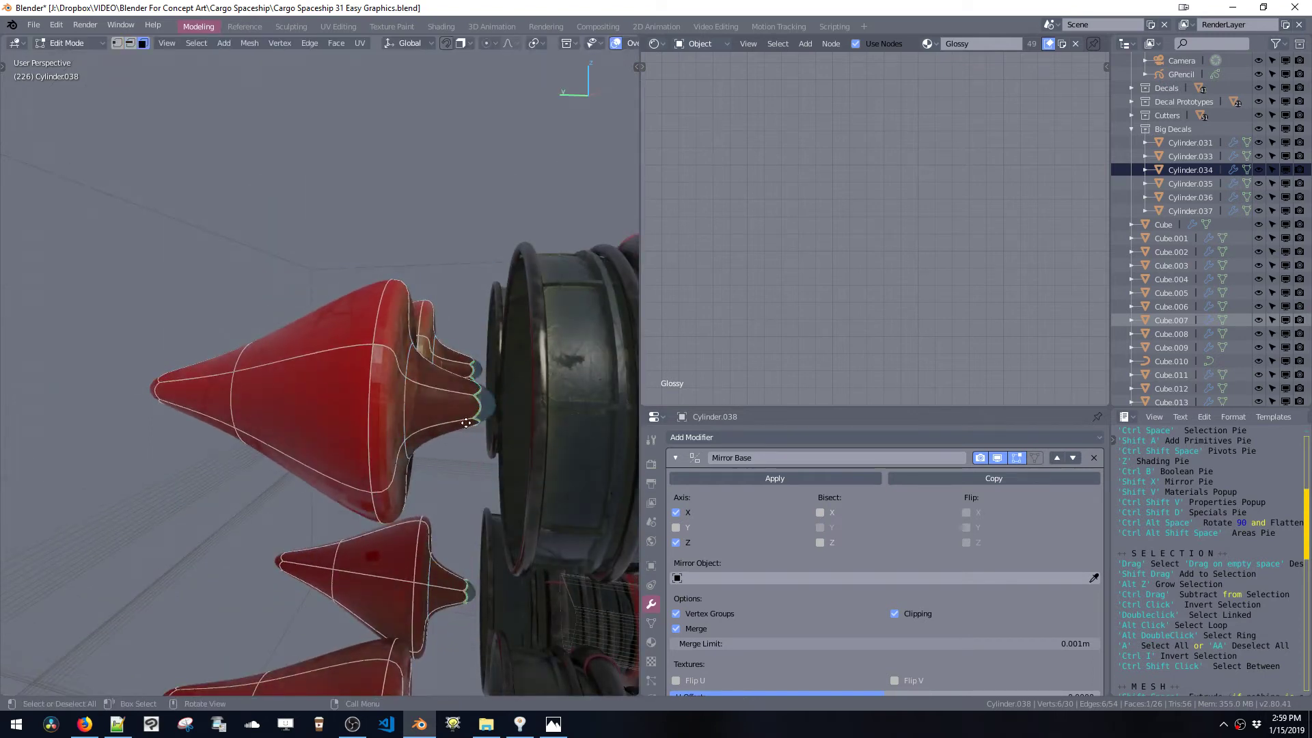
key(g)
key(y)
click(393, 439)
- Push the edge loop around the rear stub along Y into the cone to hollow the spike's base
middle_drag(404, 437, 348, 495)
key(ctrl+space)
click(347, 414)
alt+click(334, 451)
middle_drag(335, 451, 315, 460)
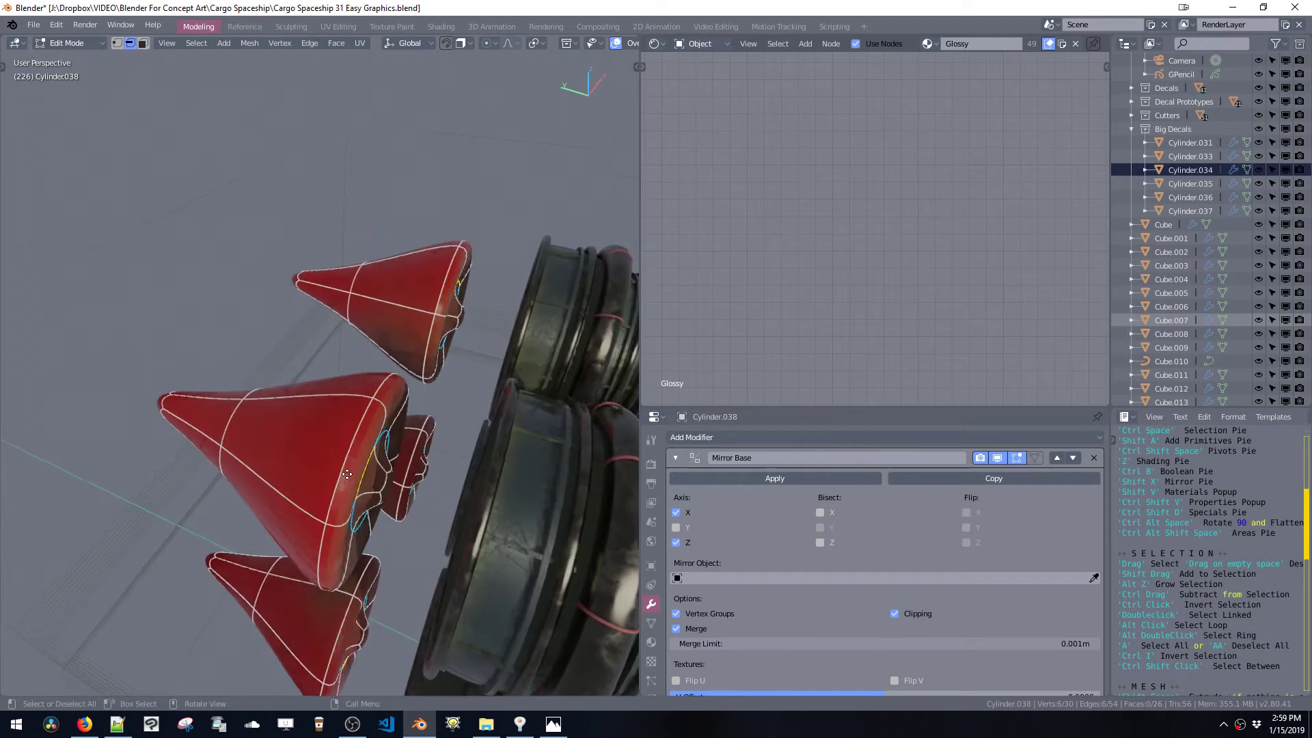
key(g)
key(y)
click(307, 469)
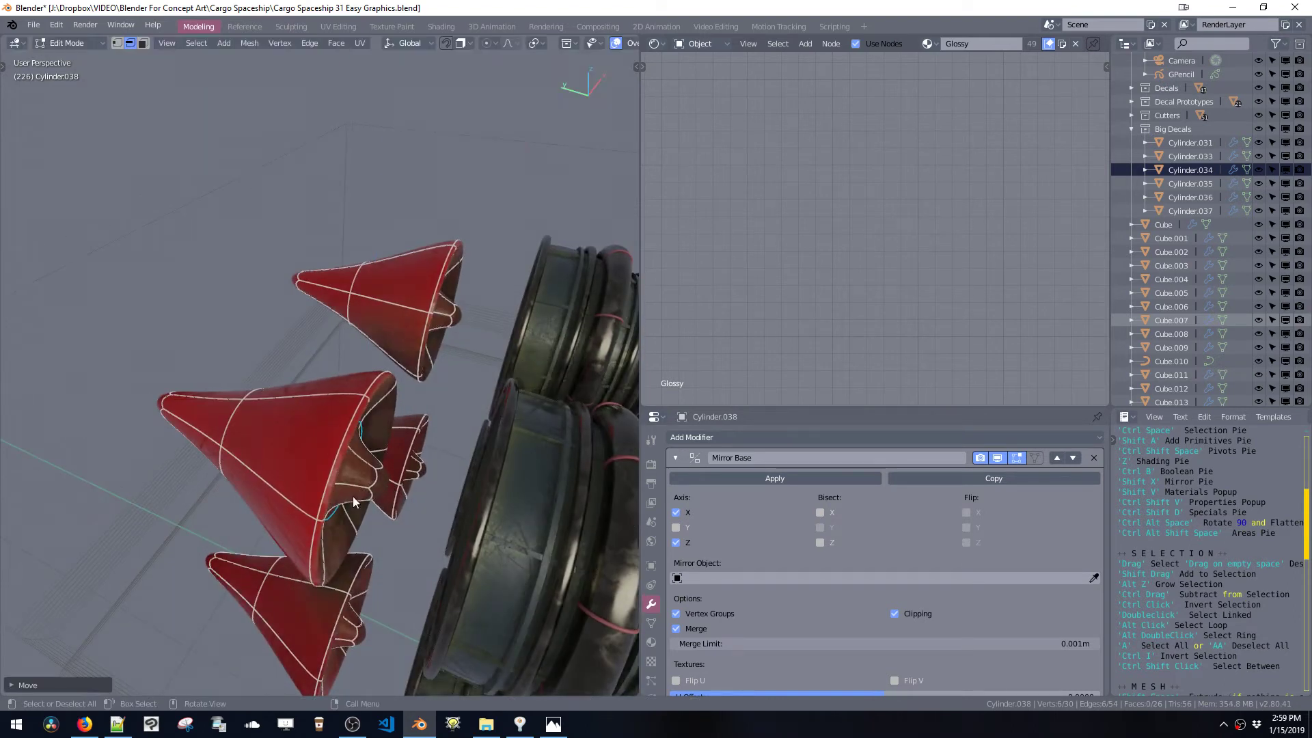
- Select the whole linked spike mesh and move it along Y towards the nozzle
key(alt+a)
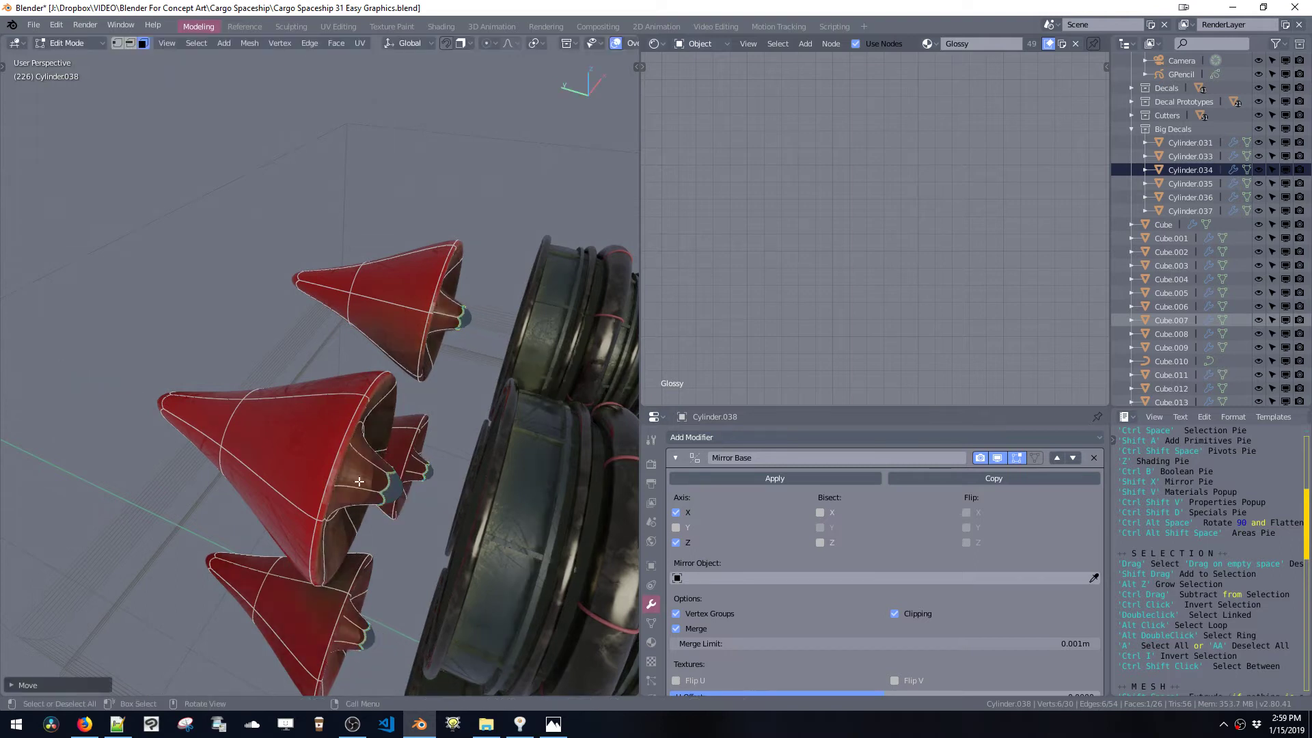
middle_drag(396, 496, 354, 469)
key(ctrl+l)
key(g)
key(y)
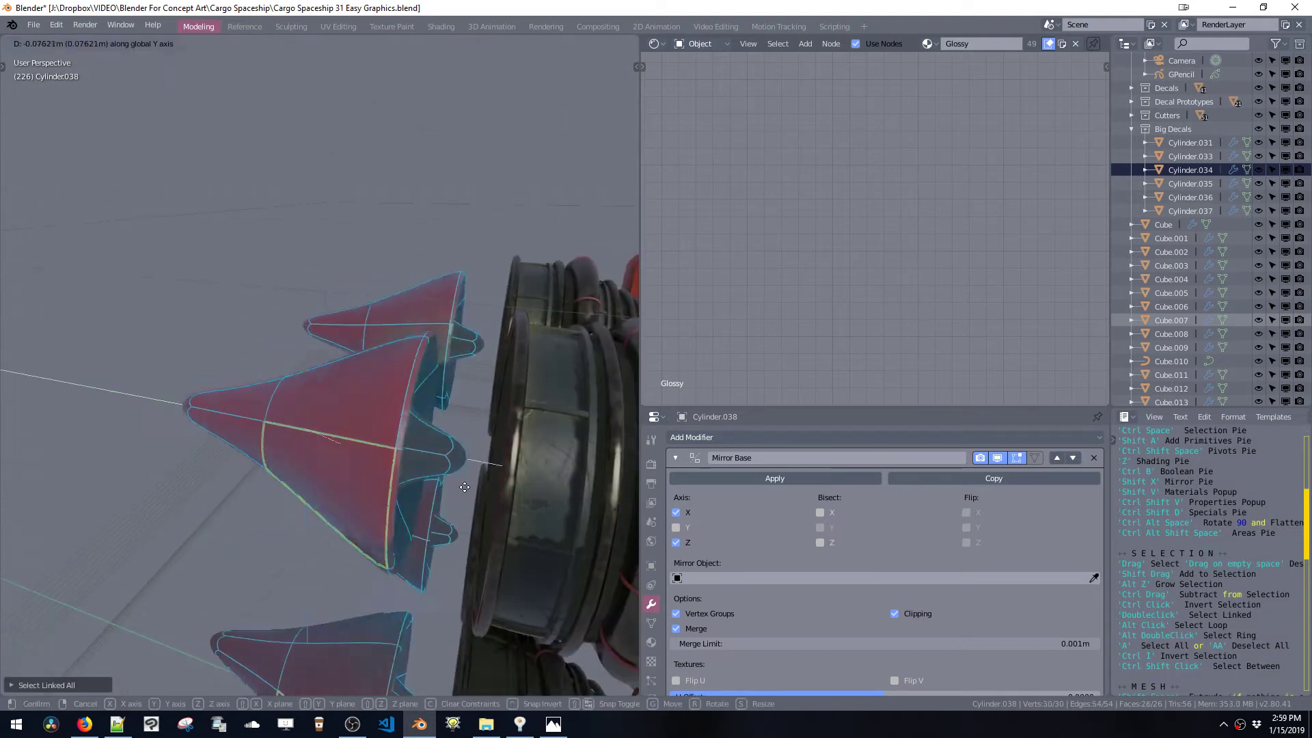
click(481, 578)
- Rescale the whole spike and position it at the nozzle opening
key(s)
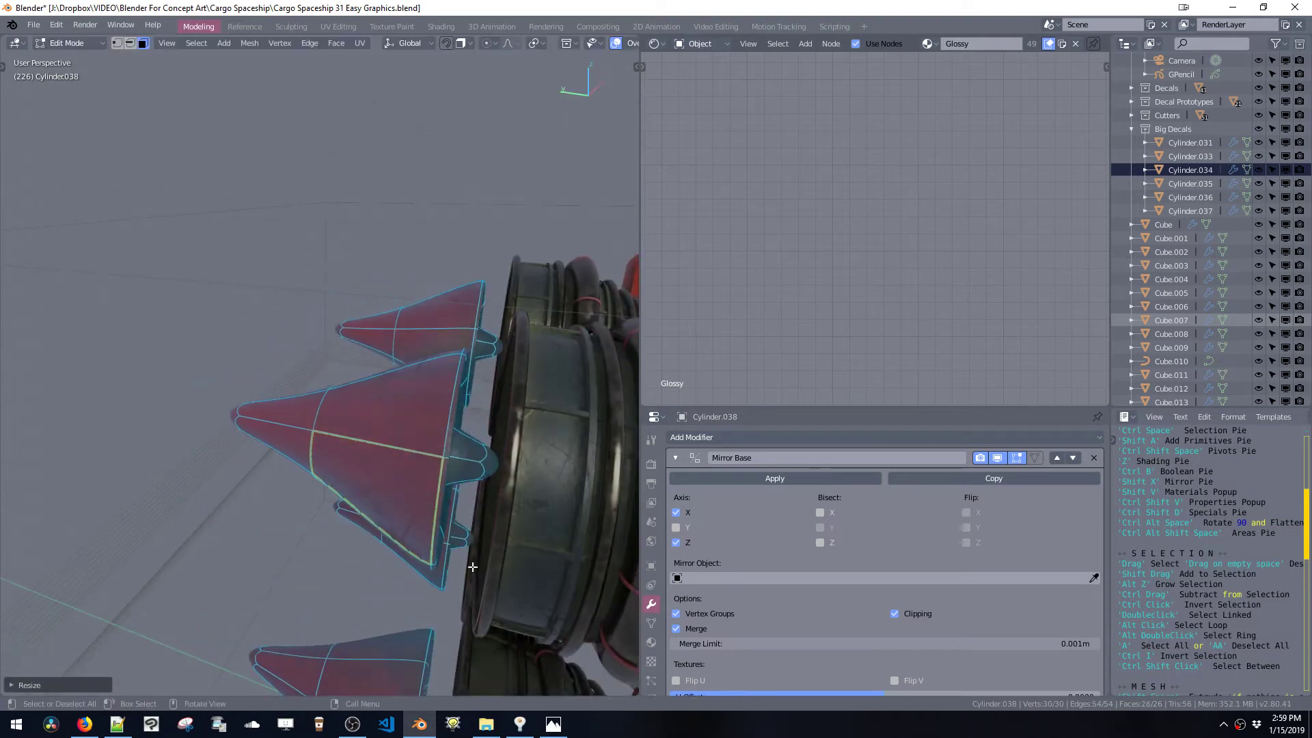
click(459, 555)
middle_drag(458, 555, 467, 498)
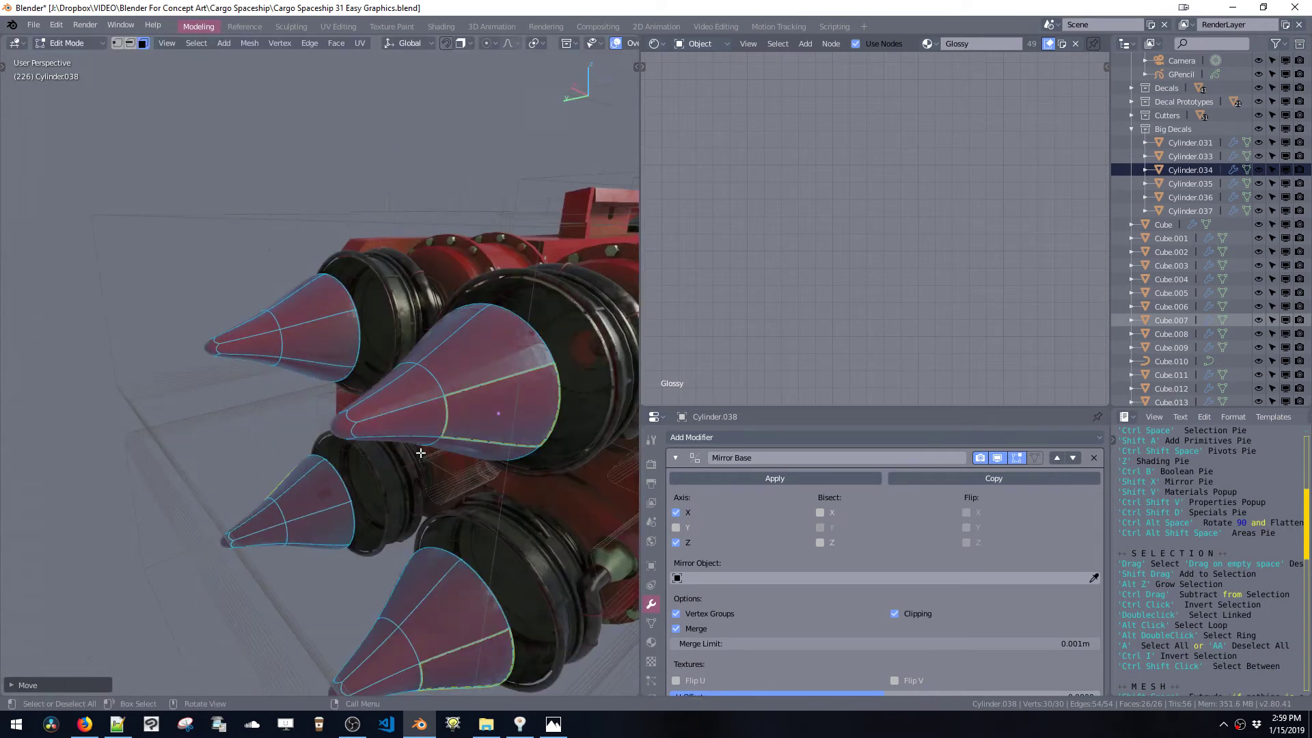
mouse_move(389, 451)
middle_down()
mouse_move(328, 427)
mouse_move(387, 432)
middle_up()
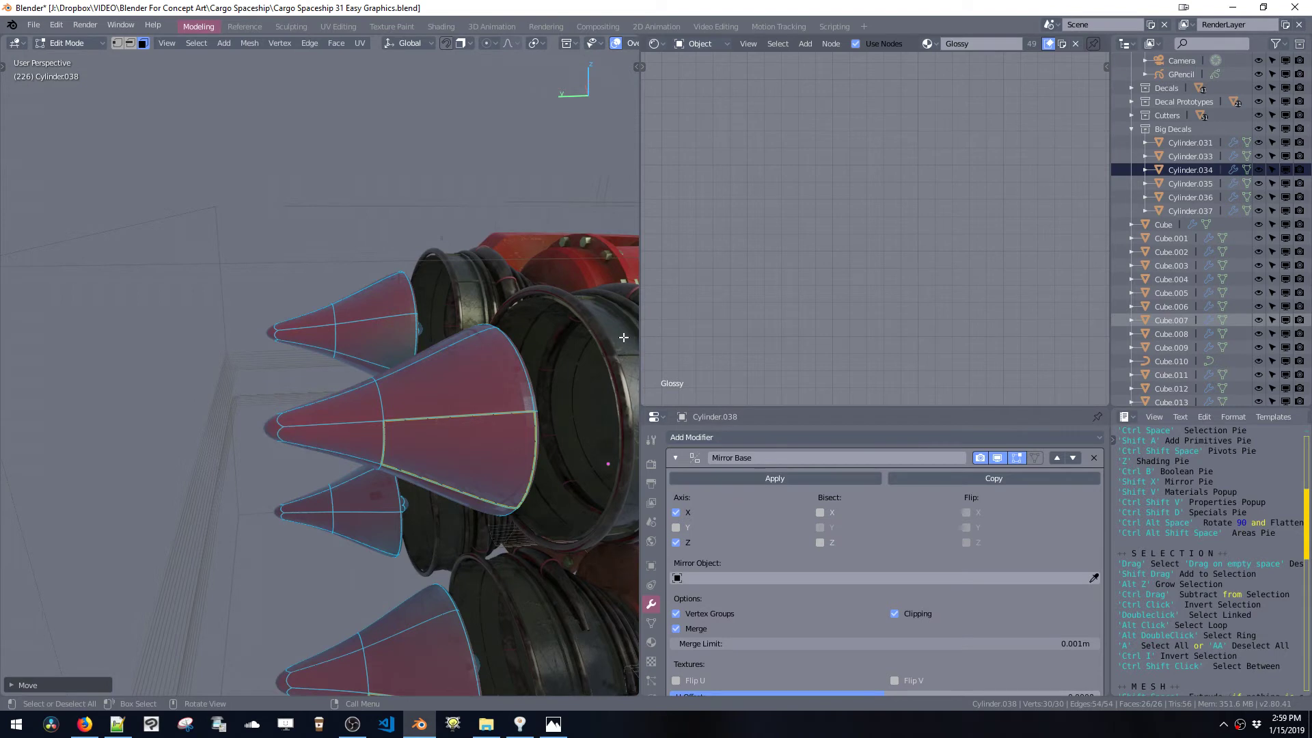
- Bring the nodes of the spike's Glossy material into view in the shader editor
middle_drag(819, 282, 813, 239)
key(KP_Decimal)
scroll(870, 301, down, 9)
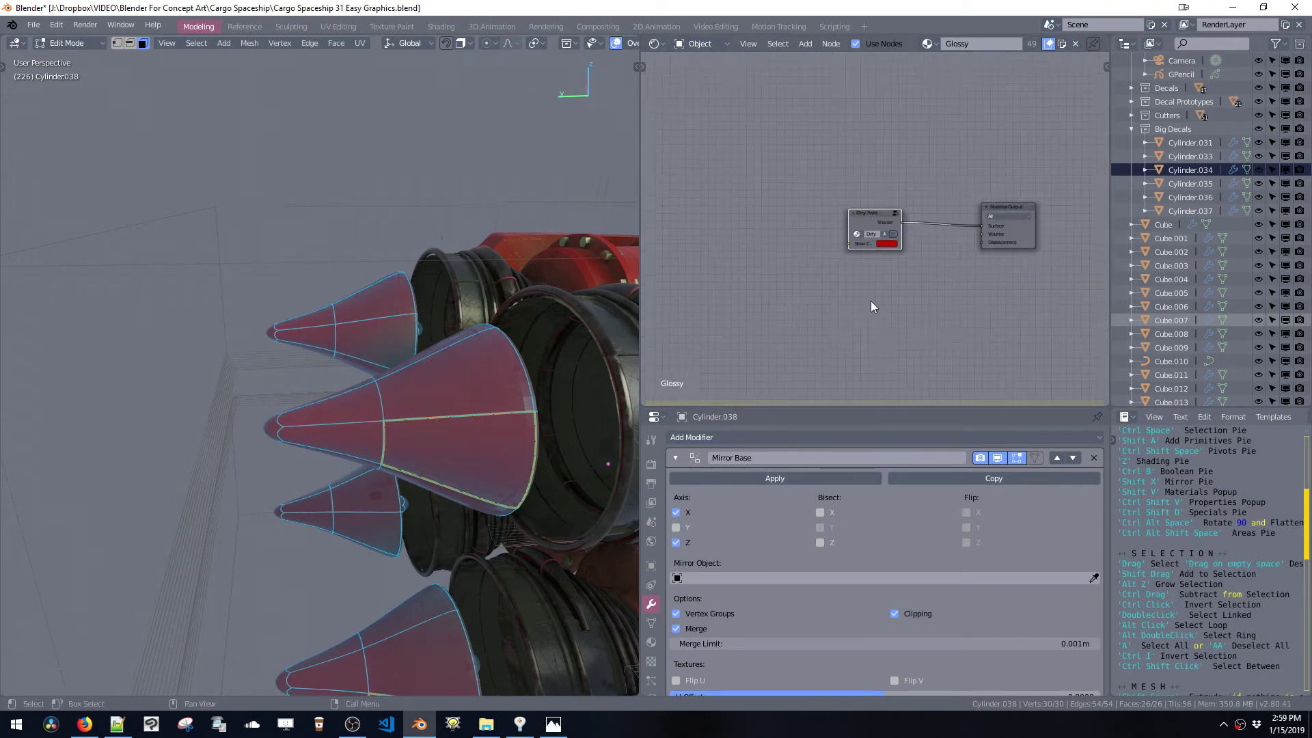
middle_drag(870, 301, 813, 272)
scroll(812, 273, down, 1)
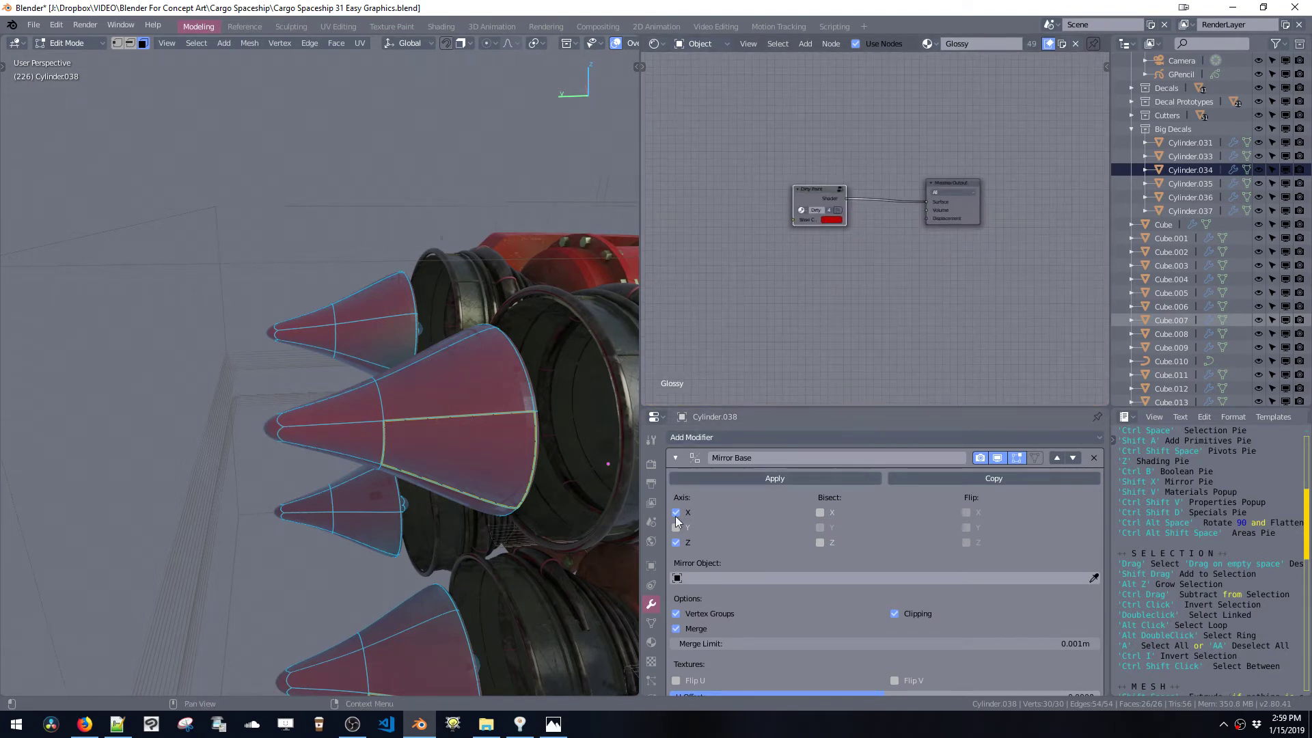
- Remove the Glossy, Hardware and Glossy Grey material slots from the spike object
click(651, 641)
scroll(717, 630, down, 2)
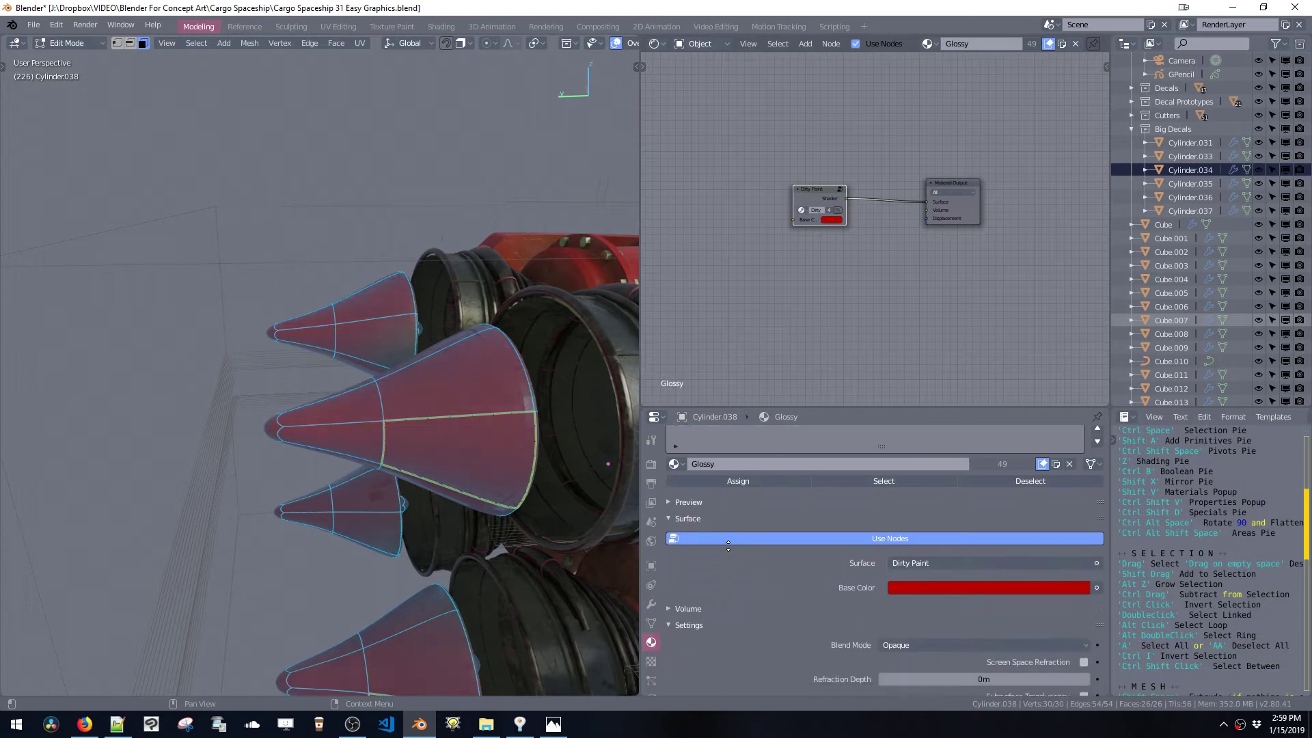
scroll(736, 617, up, 2)
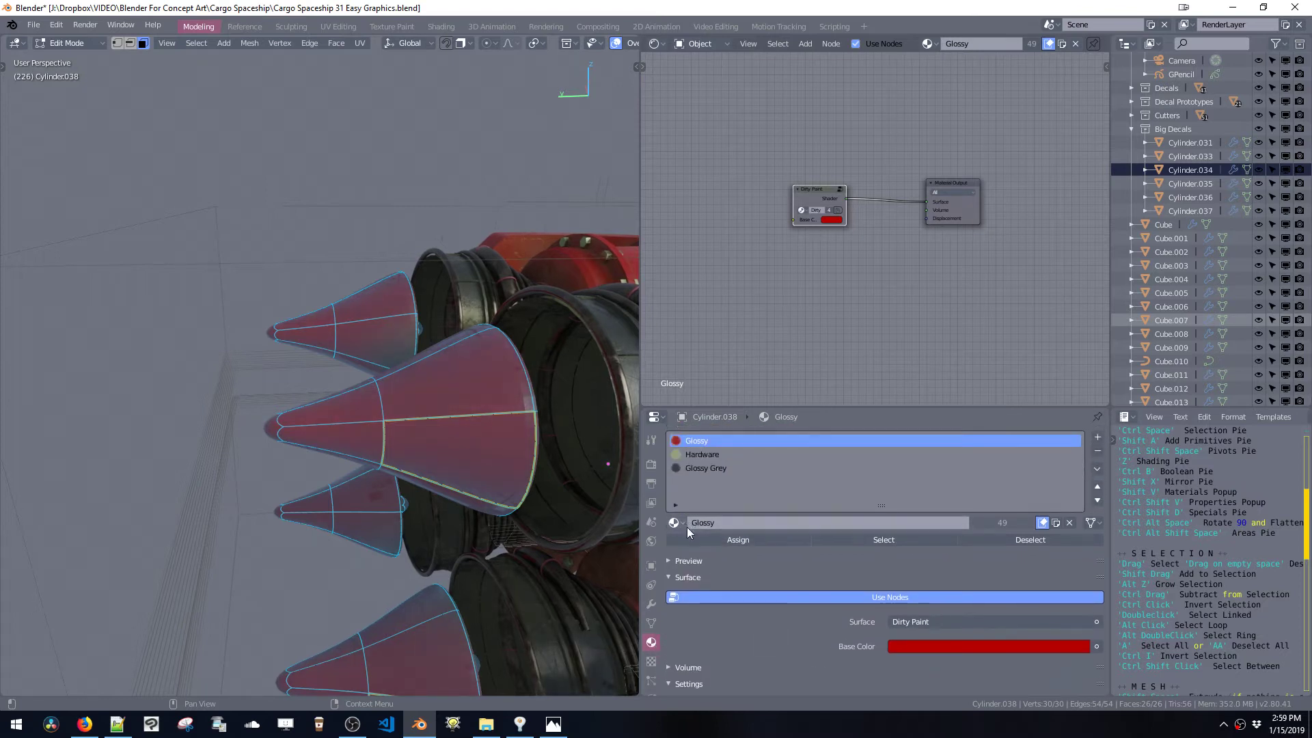
click(1098, 454)
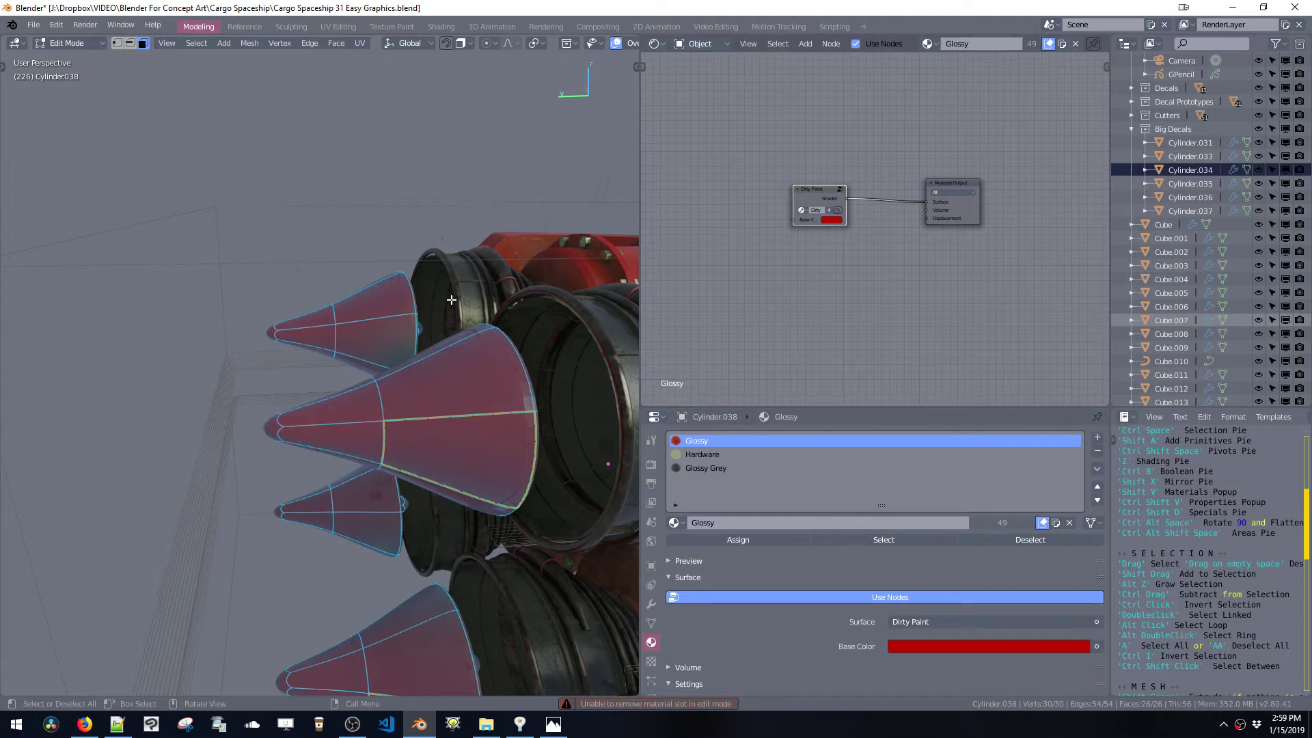
key(shift+v)
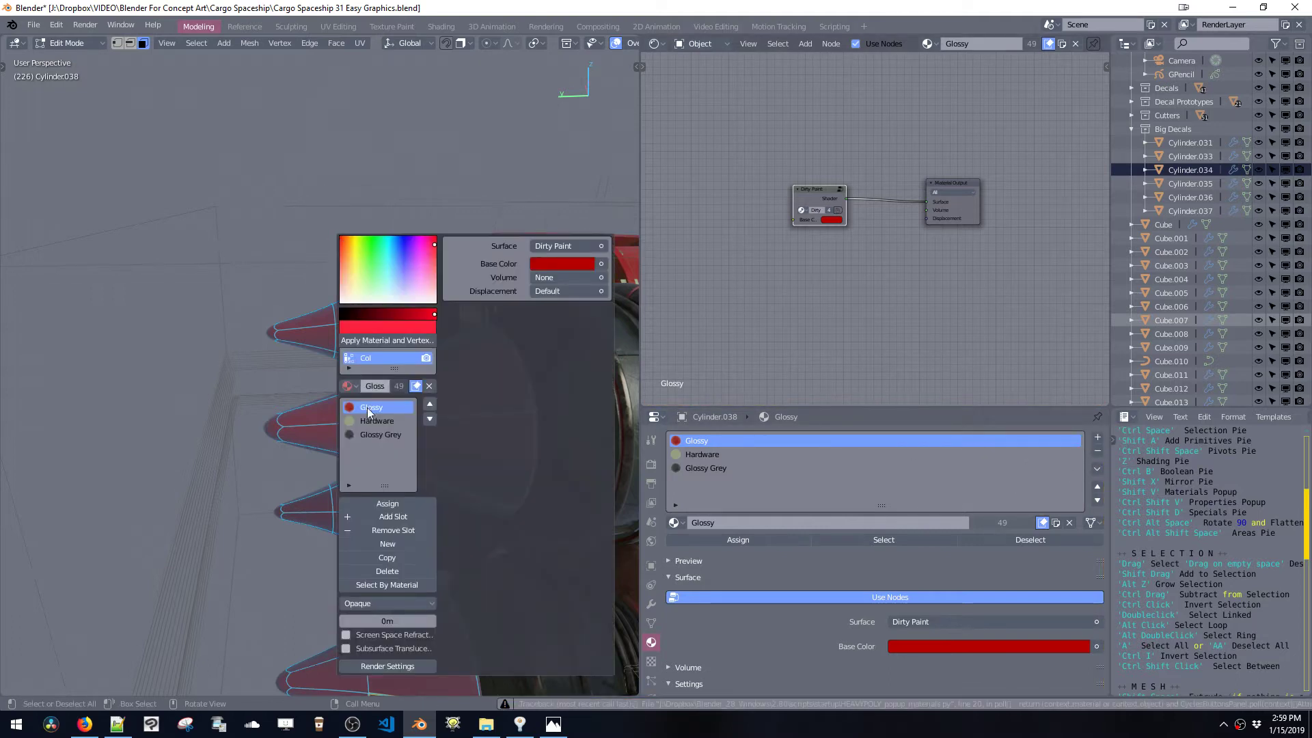
click(394, 532)
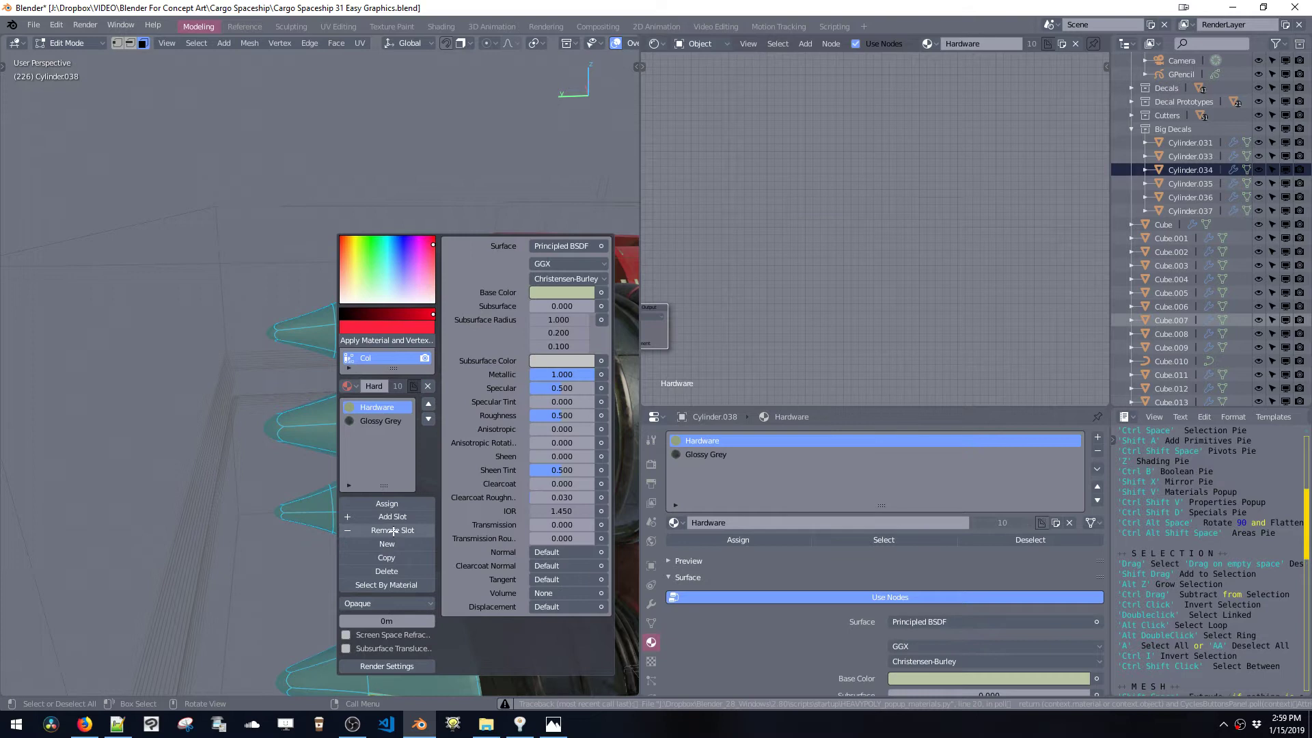
click(393, 532)
click(392, 530)
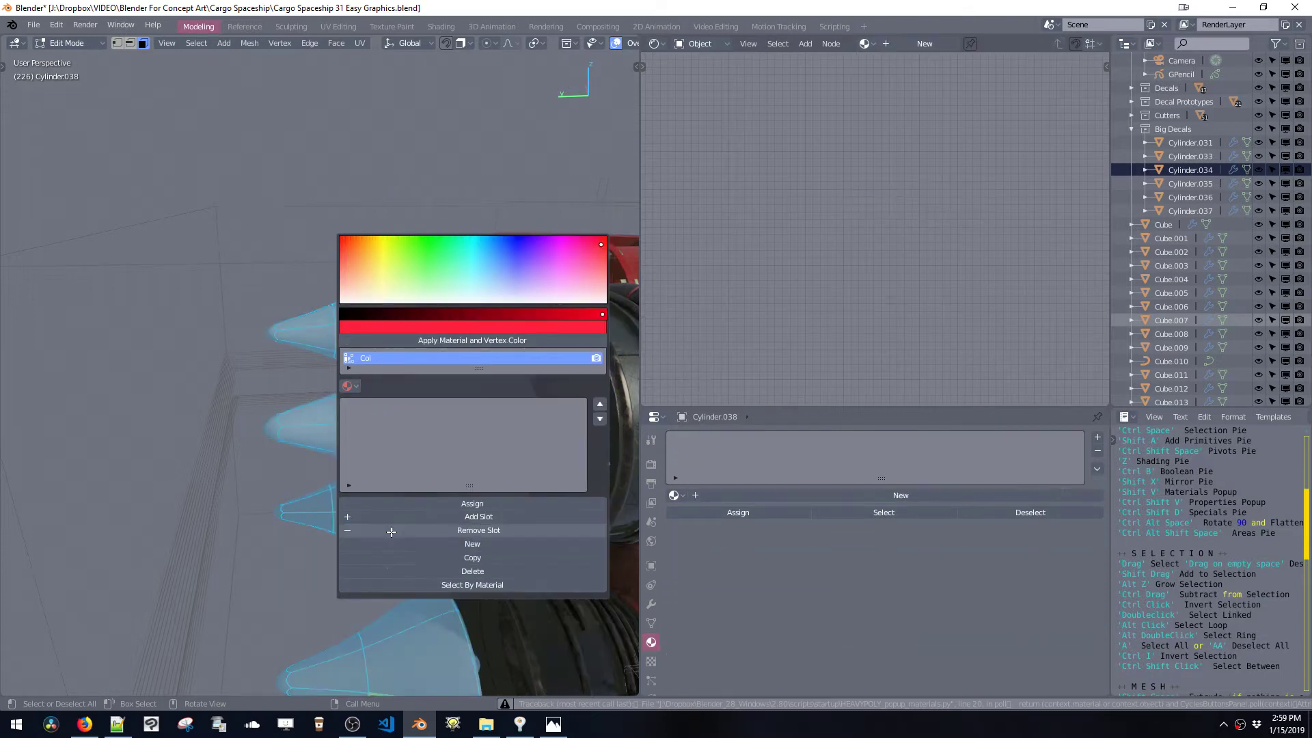
- Create a new material named Booster, delete its Principled BSDF node and move the Material Output node aside to make room
click(464, 544)
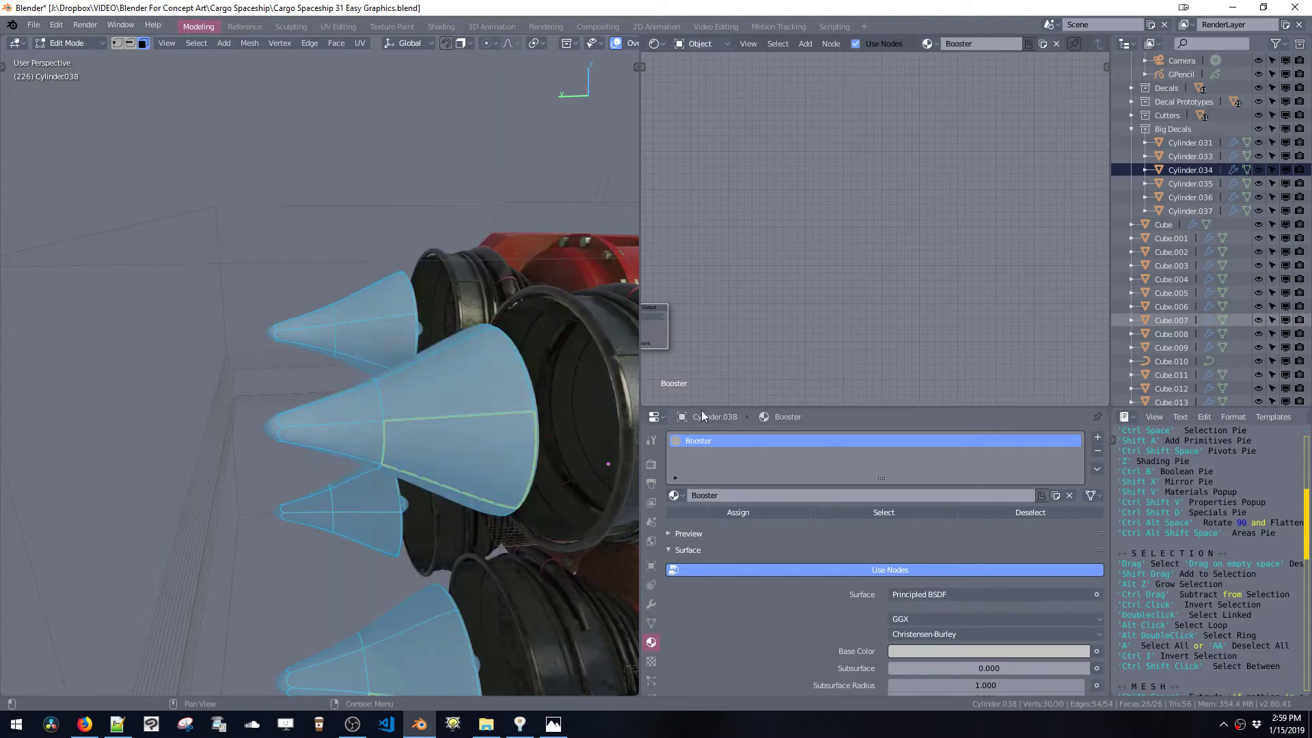
middle_drag(723, 325, 763, 321)
ctrl+middle_drag(847, 272, 1013, 161)
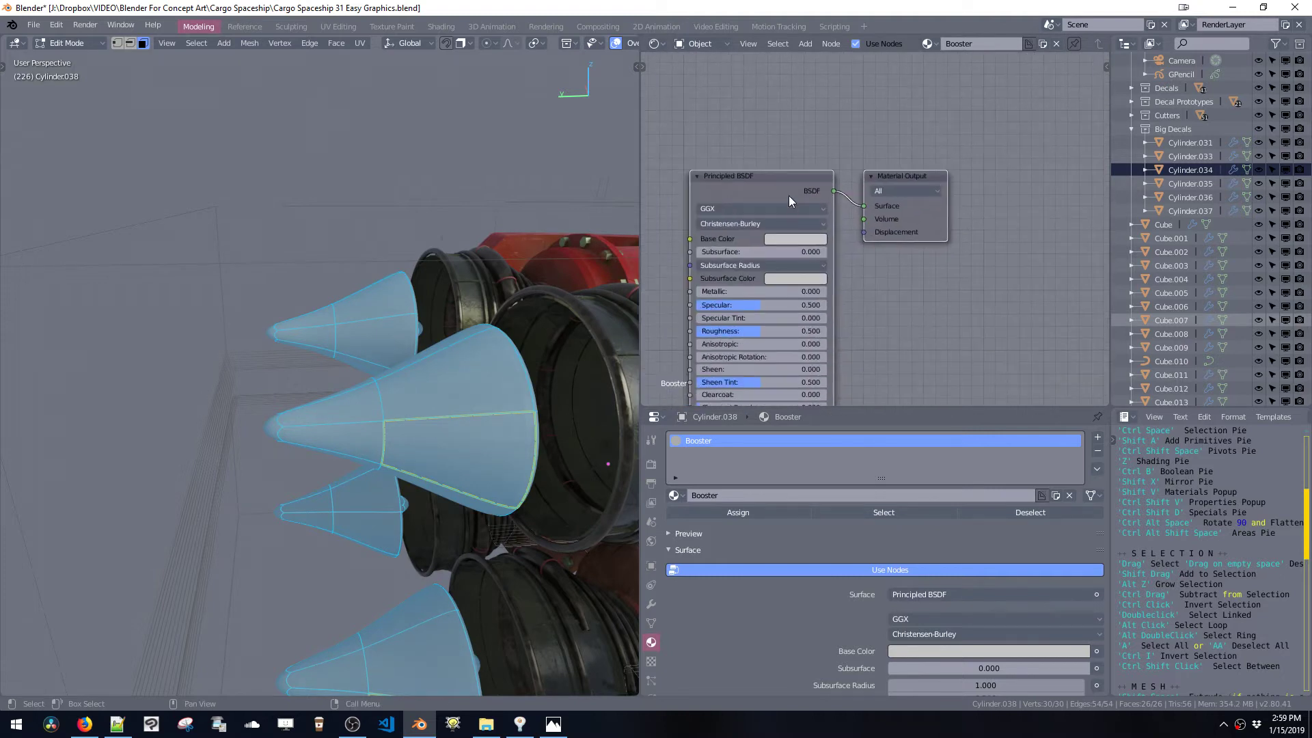
key(x)
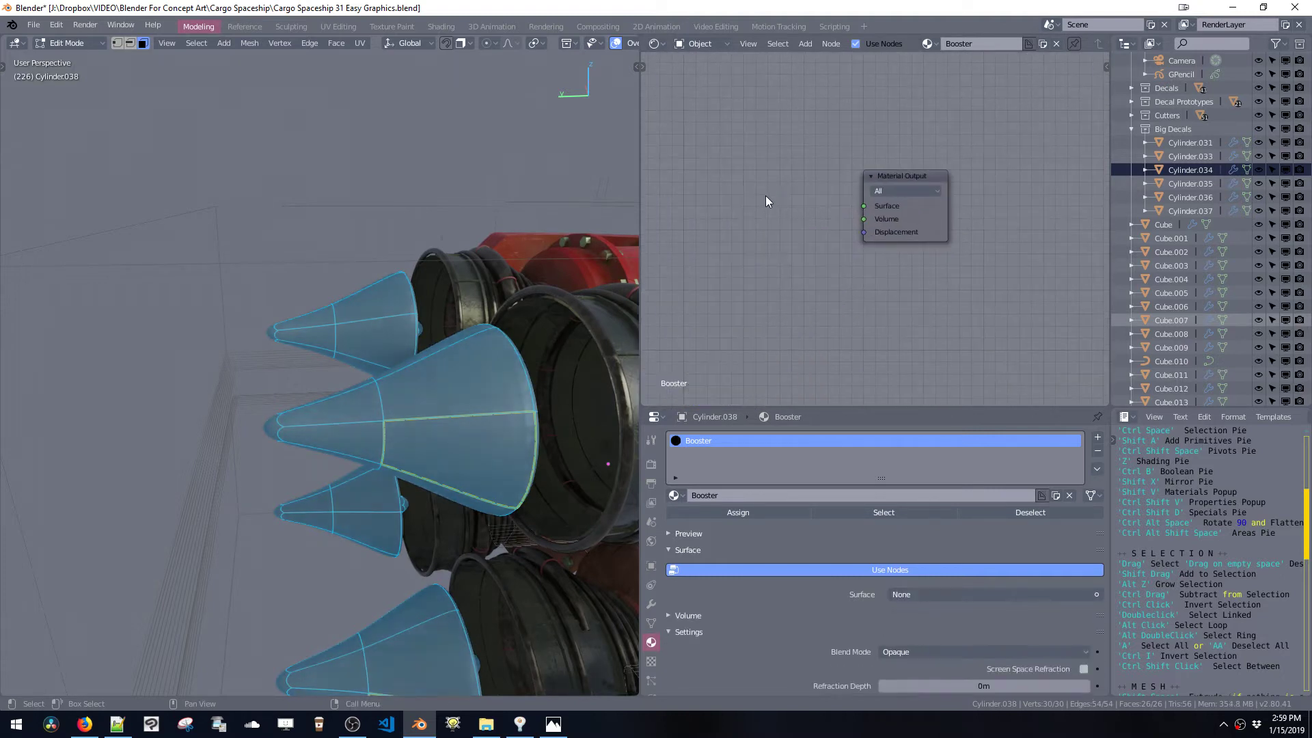
drag(900, 175, 1001, 121)
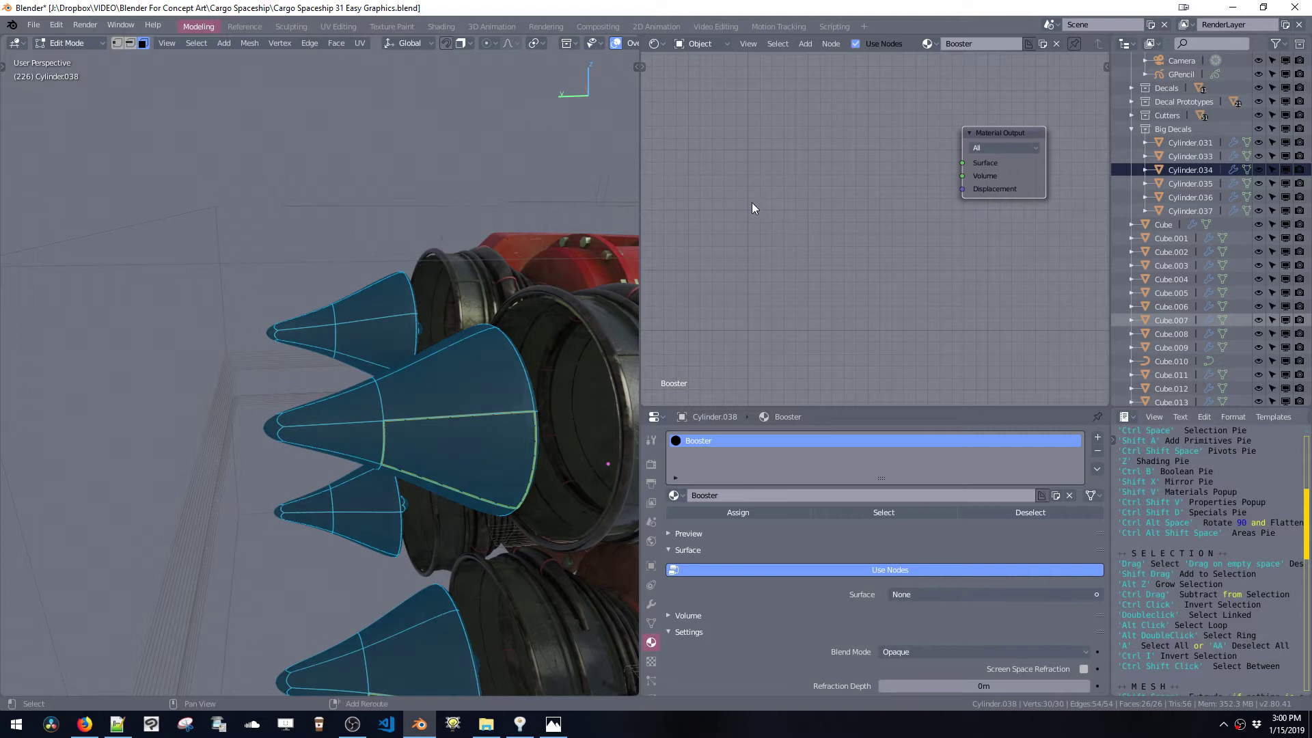
- Add an Emission node and a Mix Shader node to the Booster material, arranged ahead of the Material Output
key(shift+a)
mouse_move(714, 126)
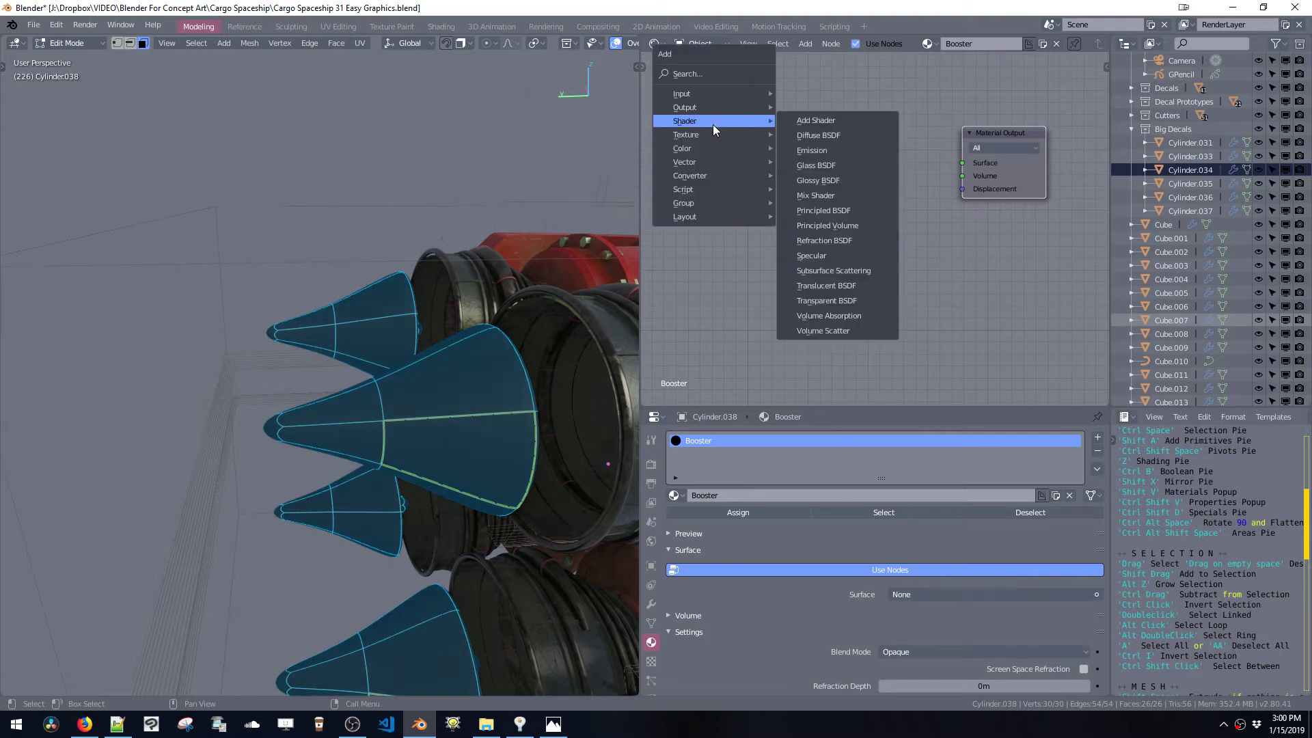
click(813, 151)
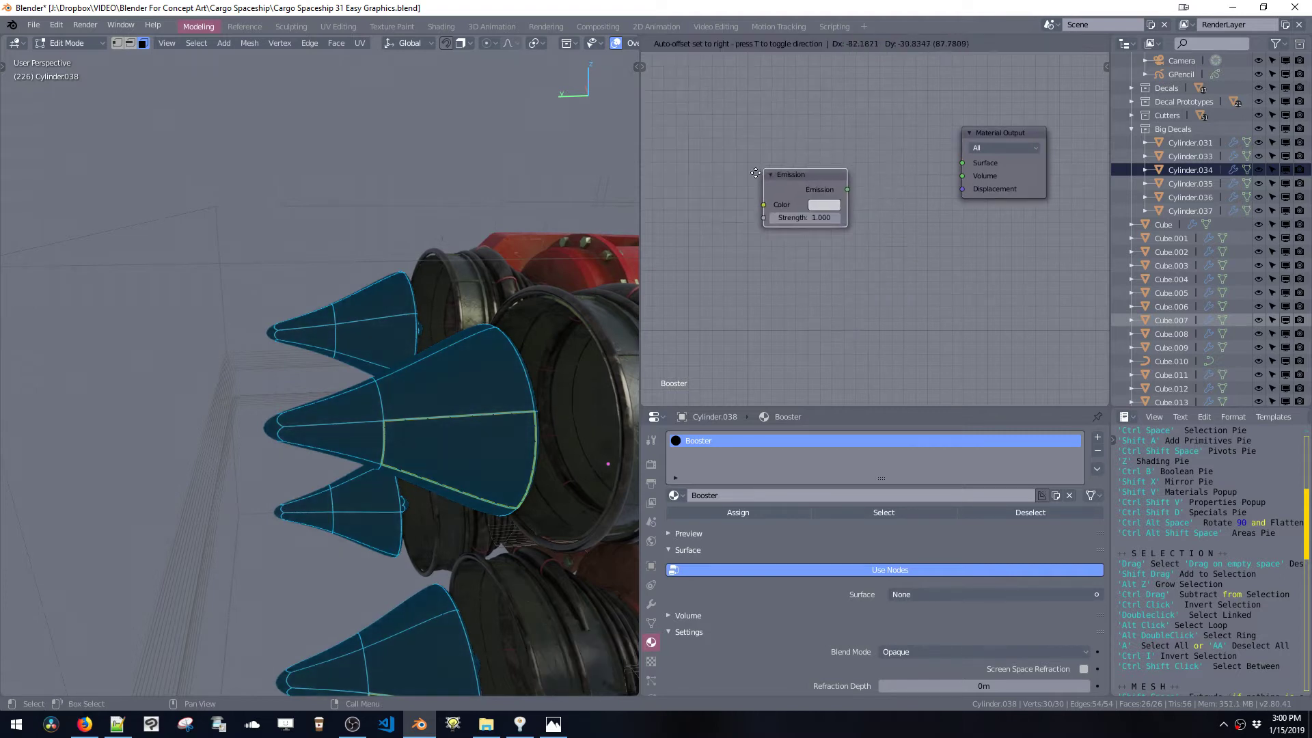
click(694, 180)
key(shift+a)
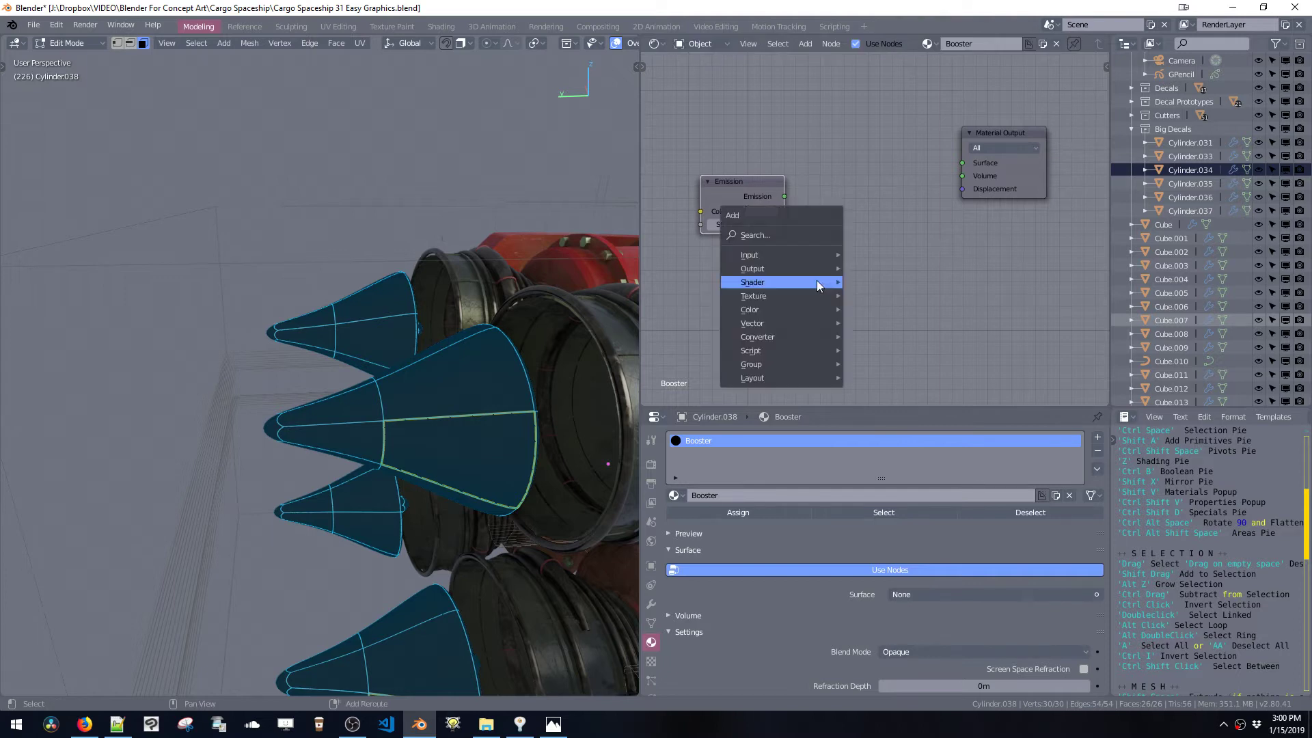
mouse_move(815, 279)
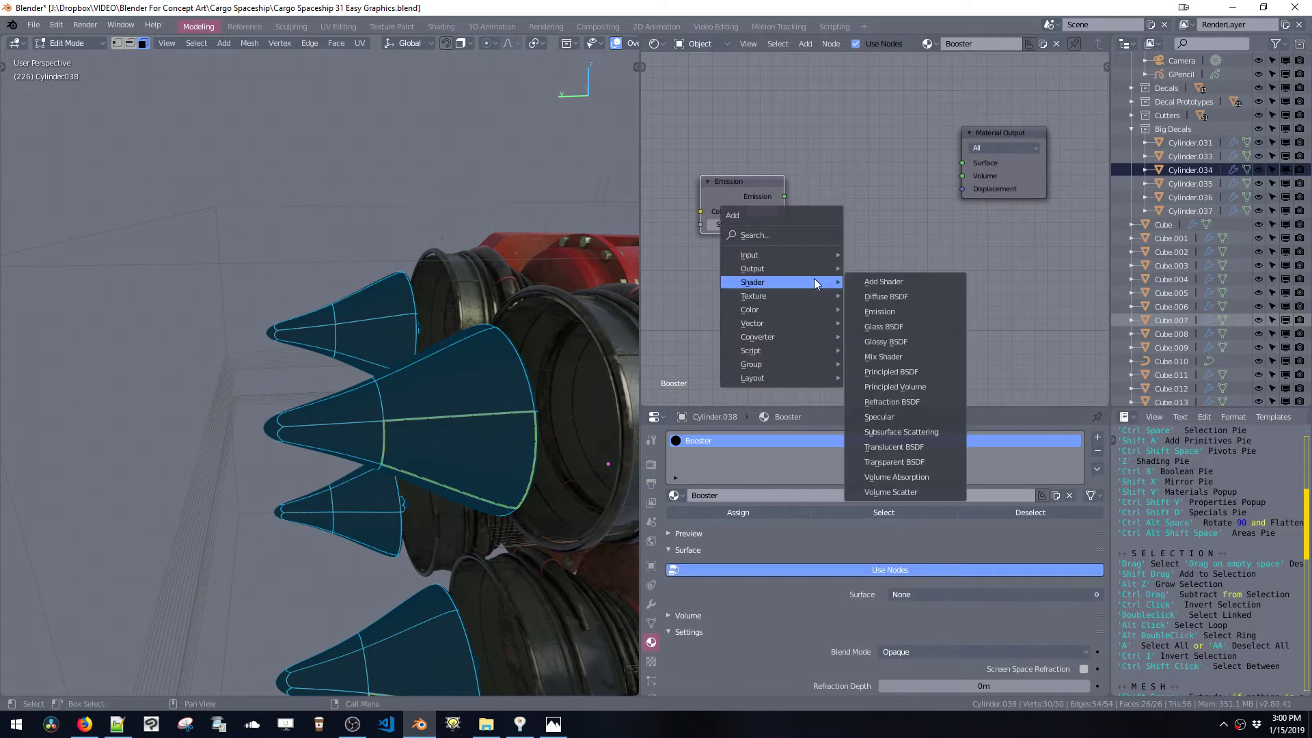
click(873, 354)
click(839, 155)
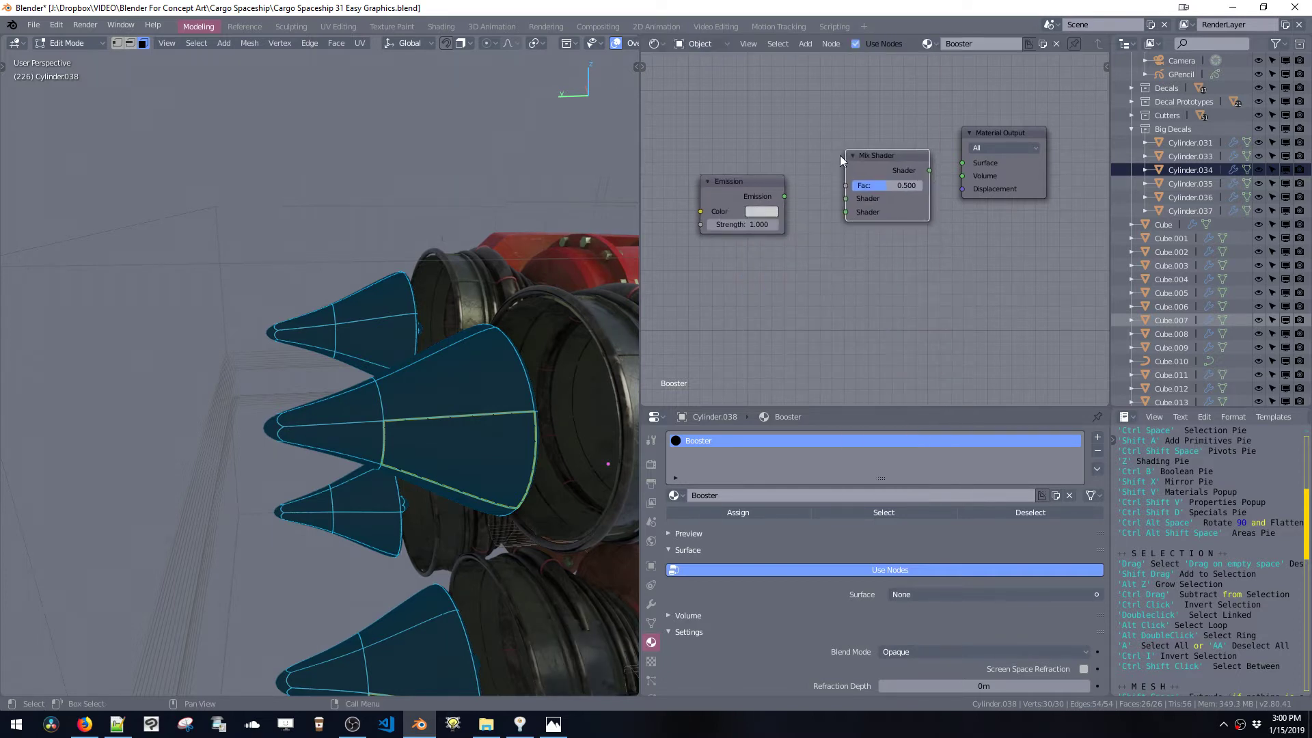
drag(738, 184, 733, 152)
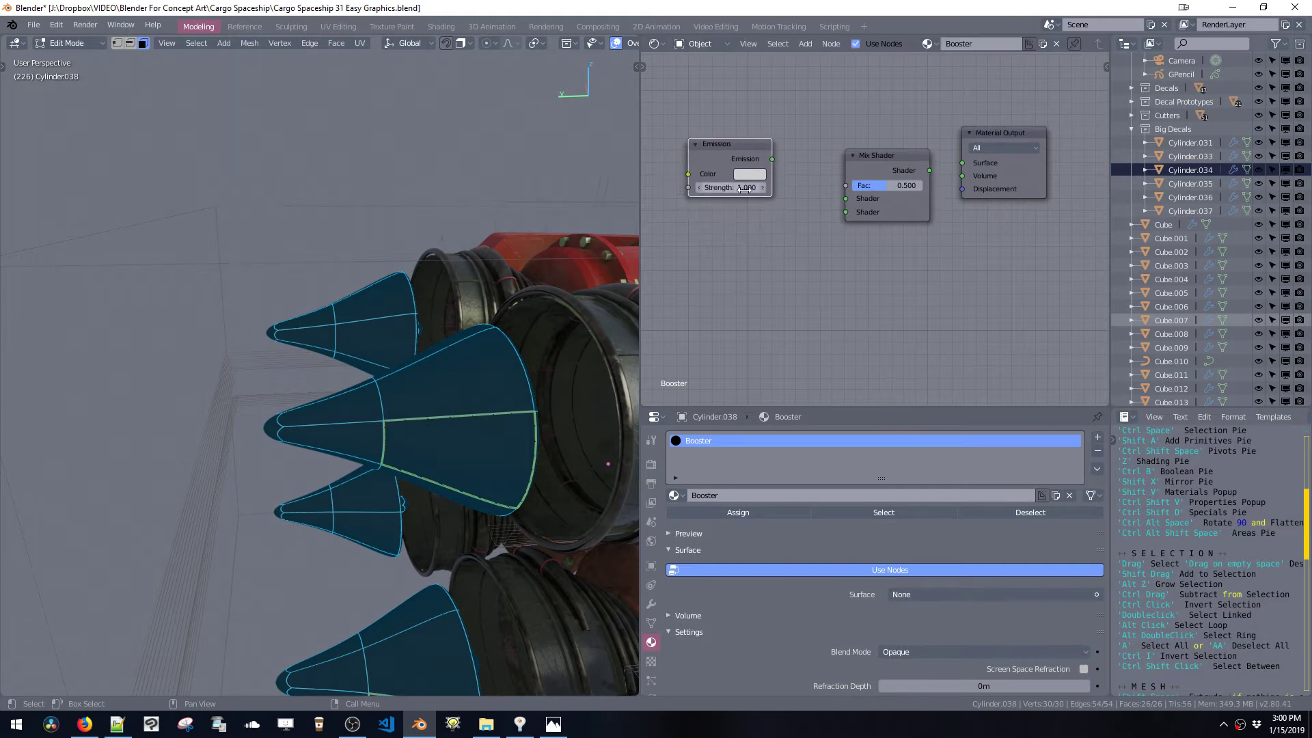
- Add a Transparent BSDF node, feed Emission and Transparent BSDF into the Mix Shader, and link the mix to the Material Output's Surface
key(shift+d)
click(766, 272)
key(shift+a)
mouse_move(723, 249)
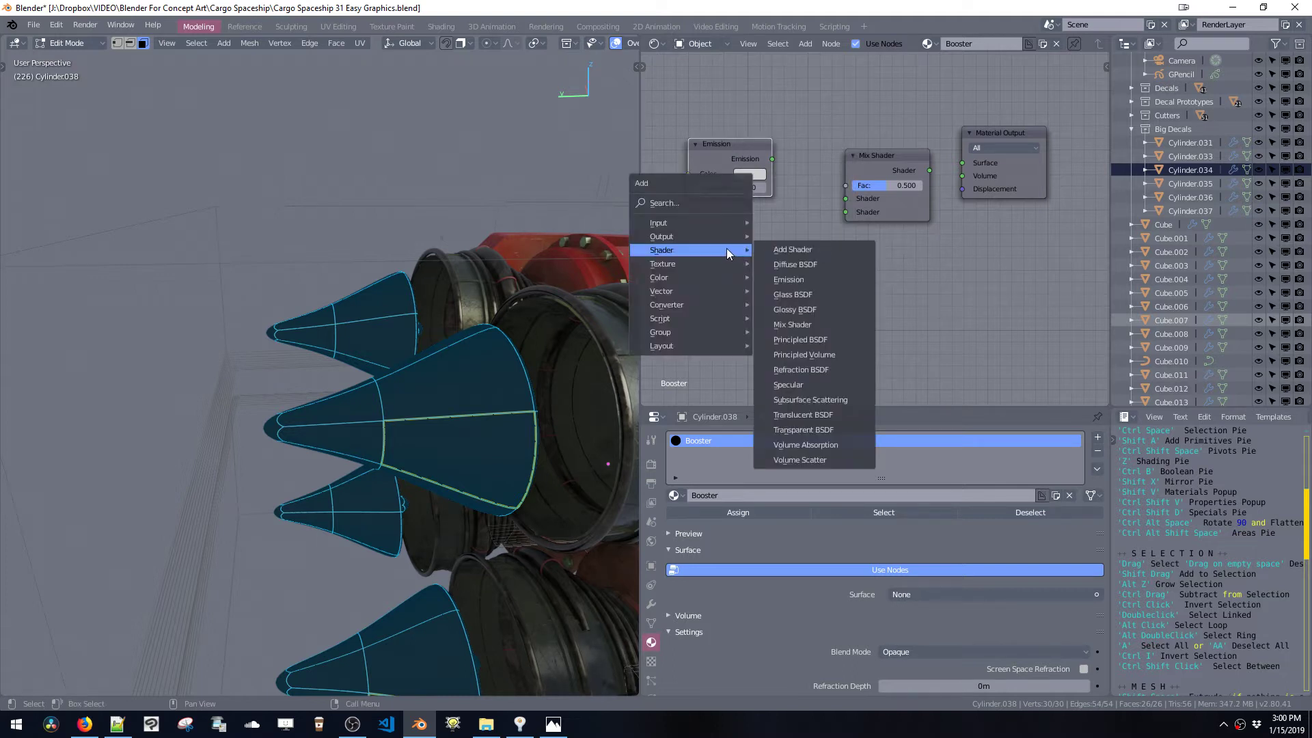
click(803, 429)
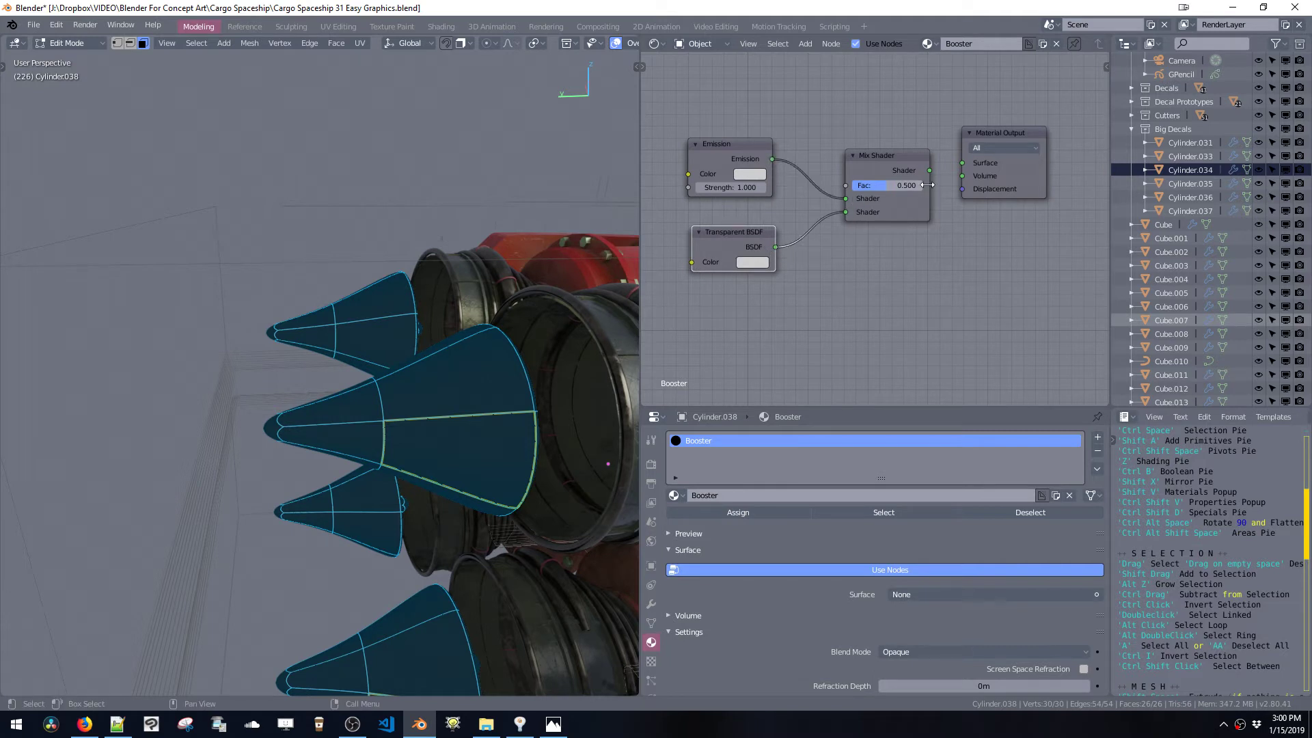
drag(965, 159, 969, 161)
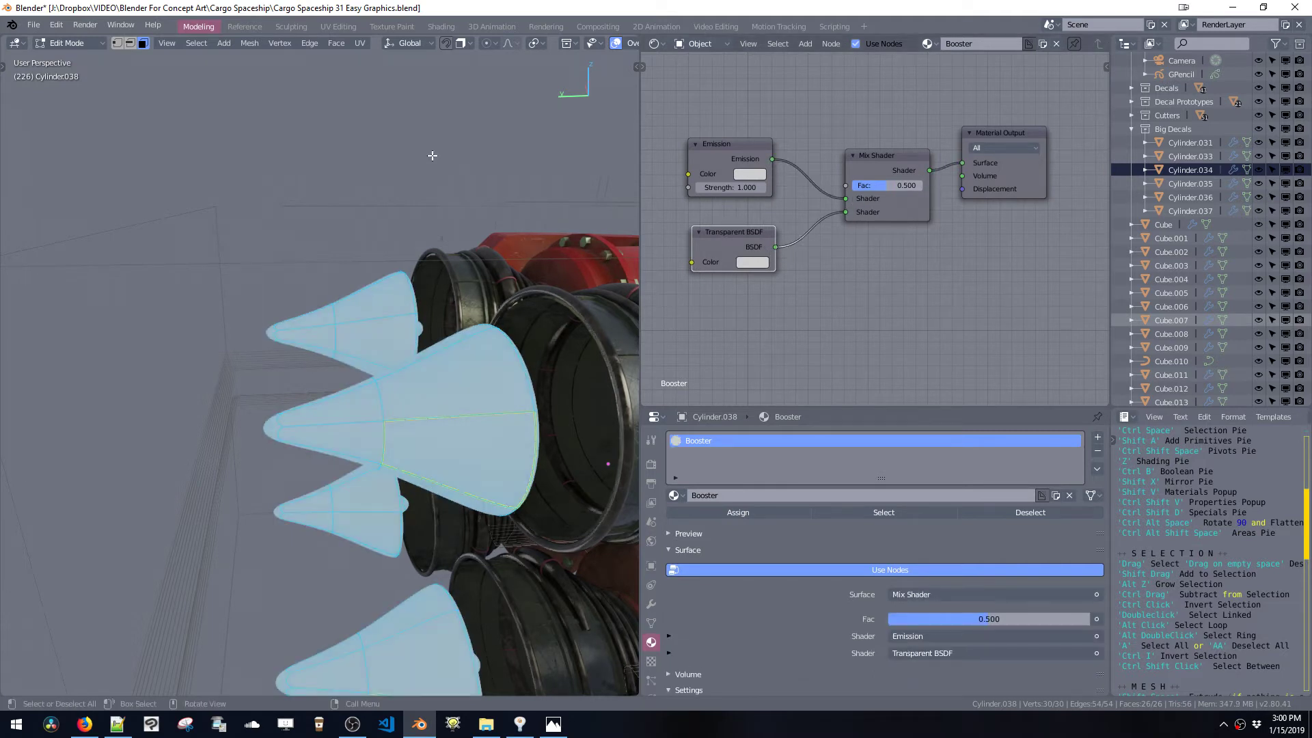
- Set the Mix Shader's Fac to 1.000 and the Booster material's blend mode to Alpha Blend
shift+middle_drag(437, 380, 415, 324)
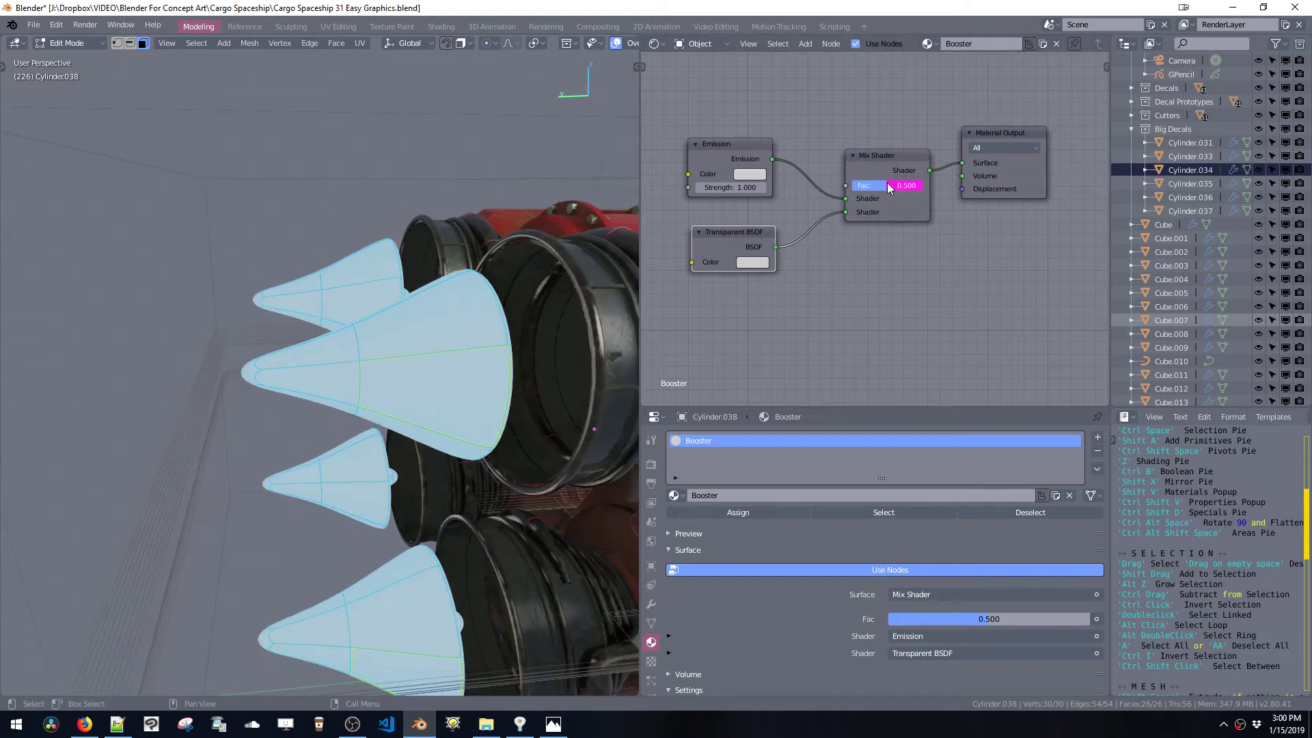
mouse_move(888, 188)
mouse_down()
mouse_move(865, 191)
mouse_move(989, 186)
mouse_up()
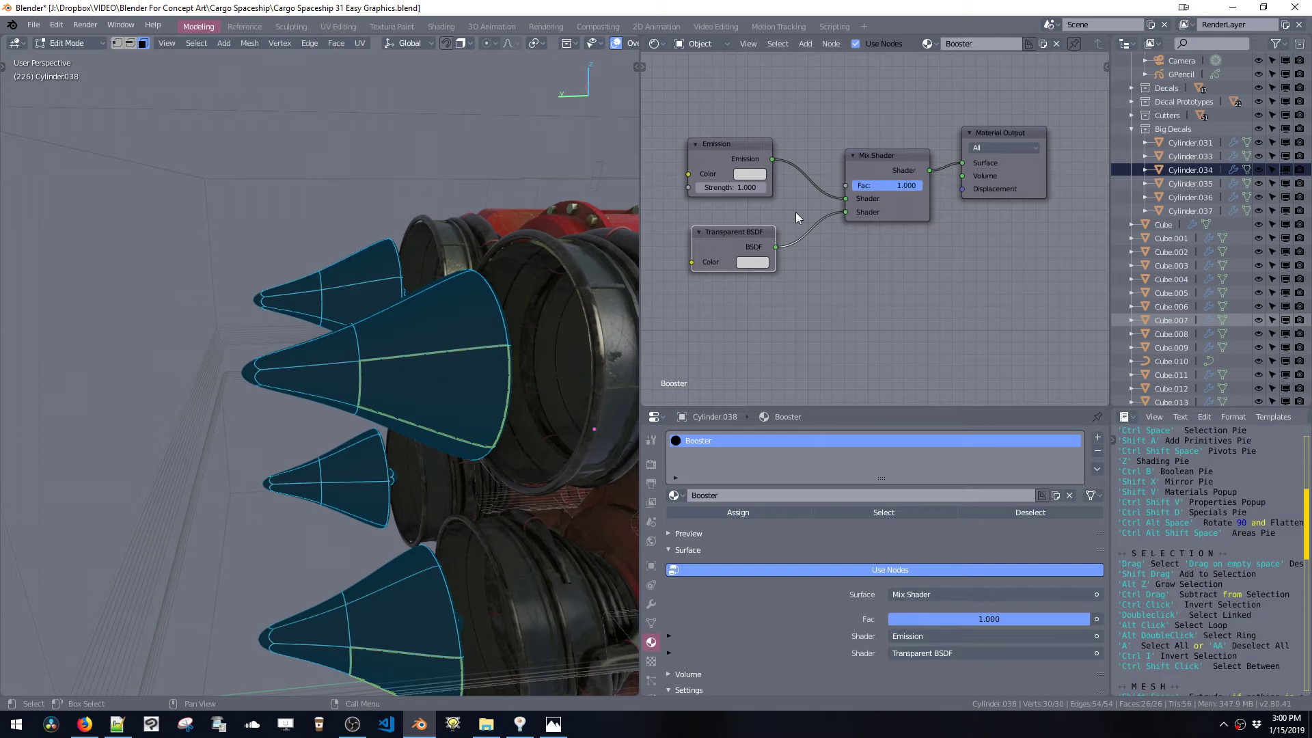
scroll(772, 644, down, 5)
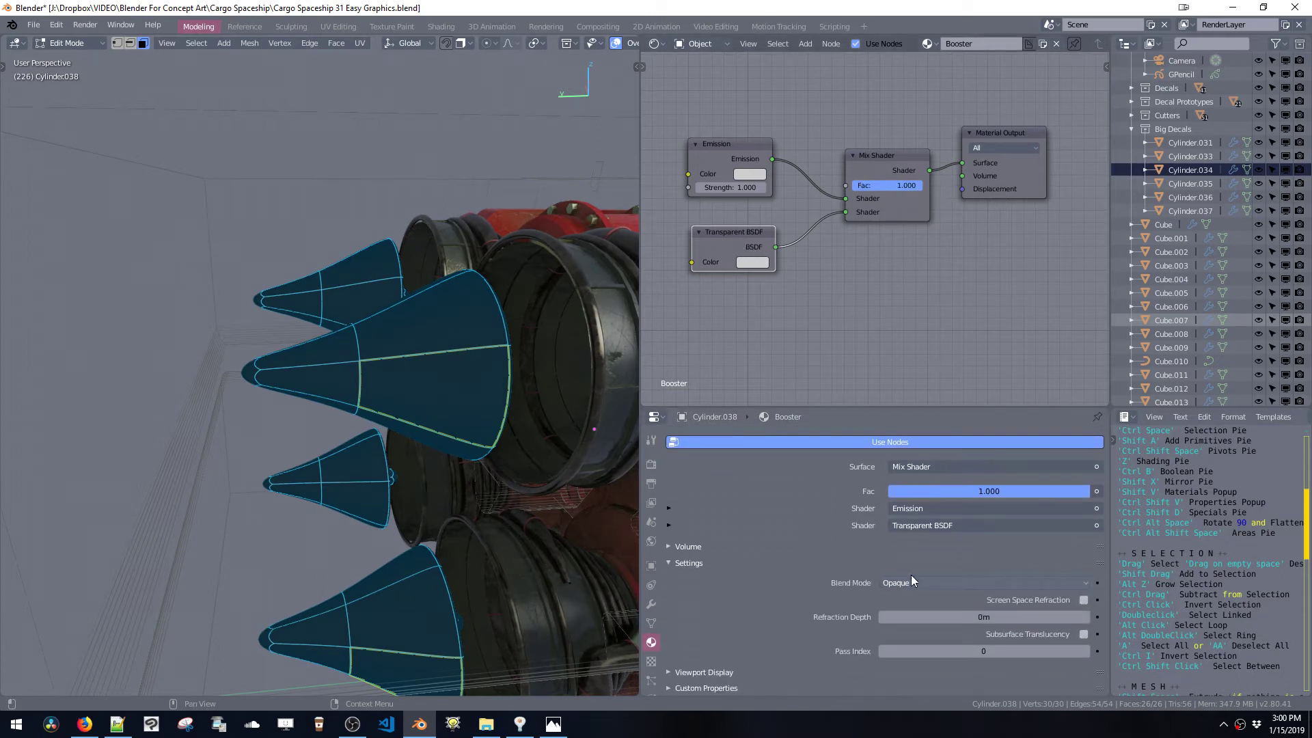
click(905, 583)
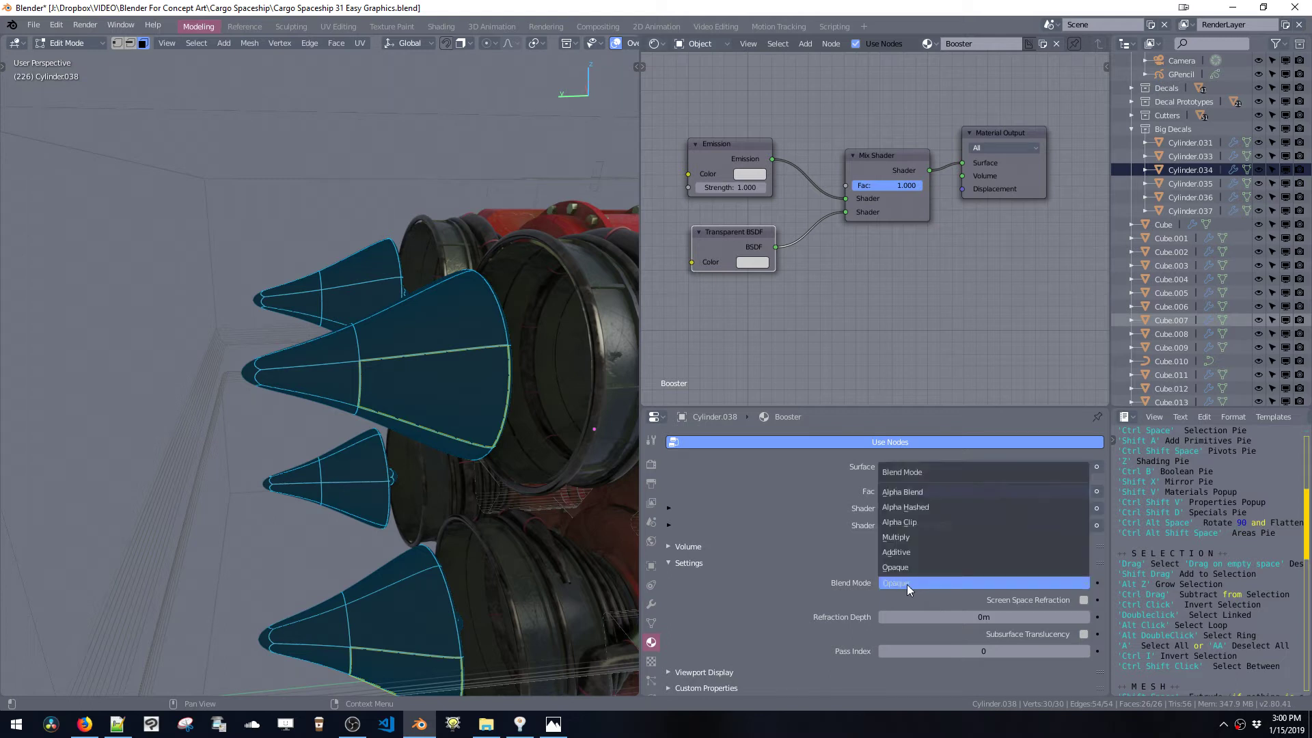
click(883, 582)
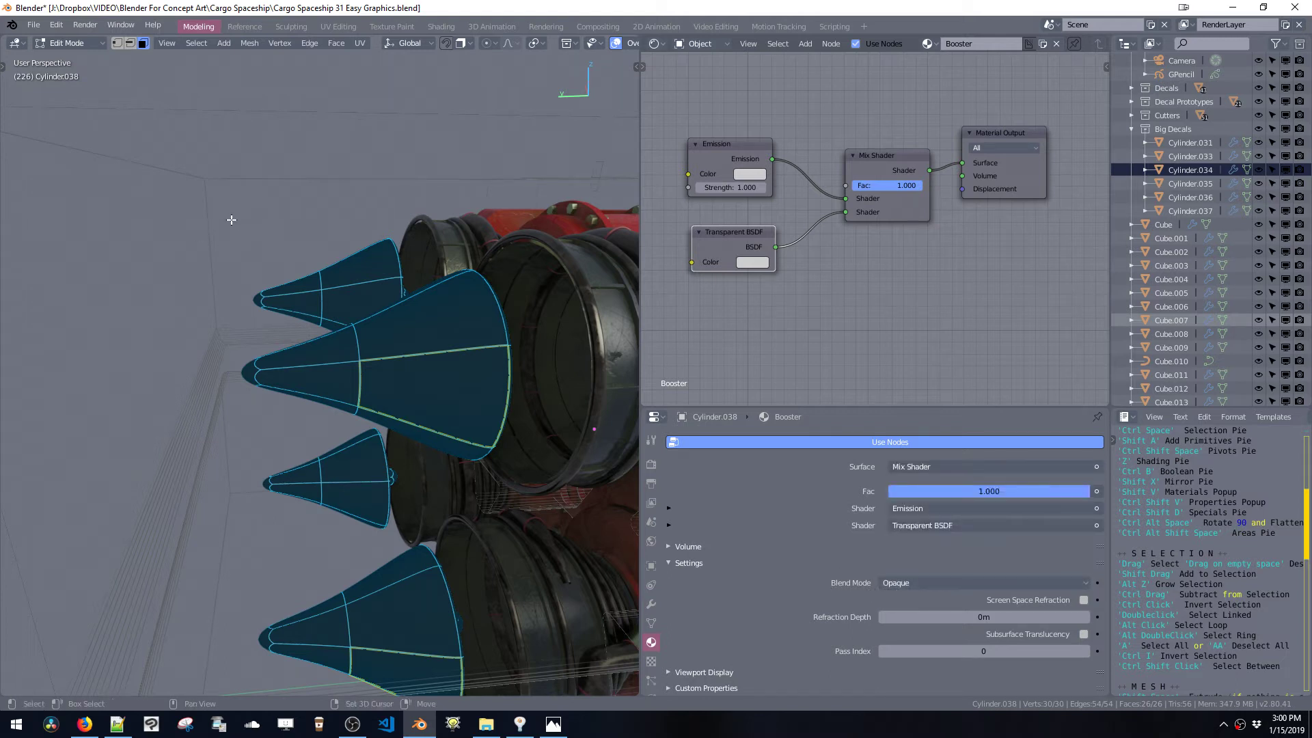
key(shift+v)
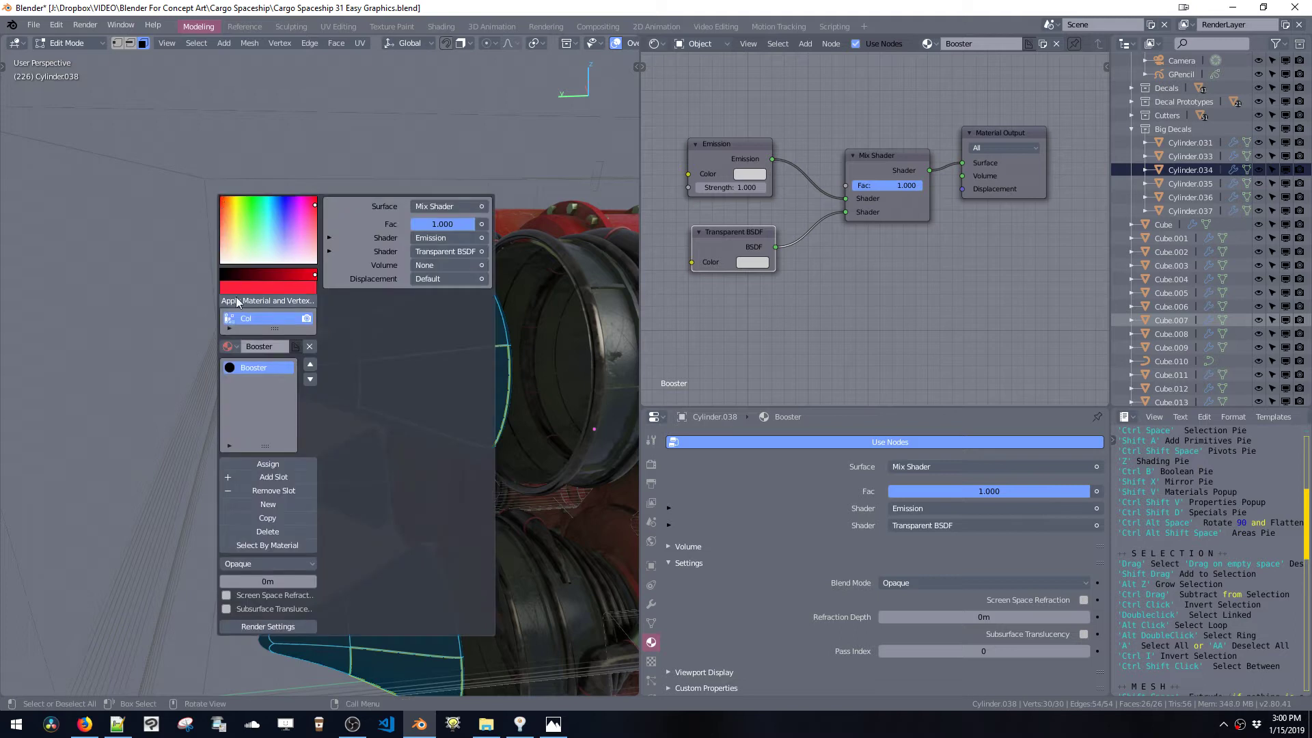
click(264, 565)
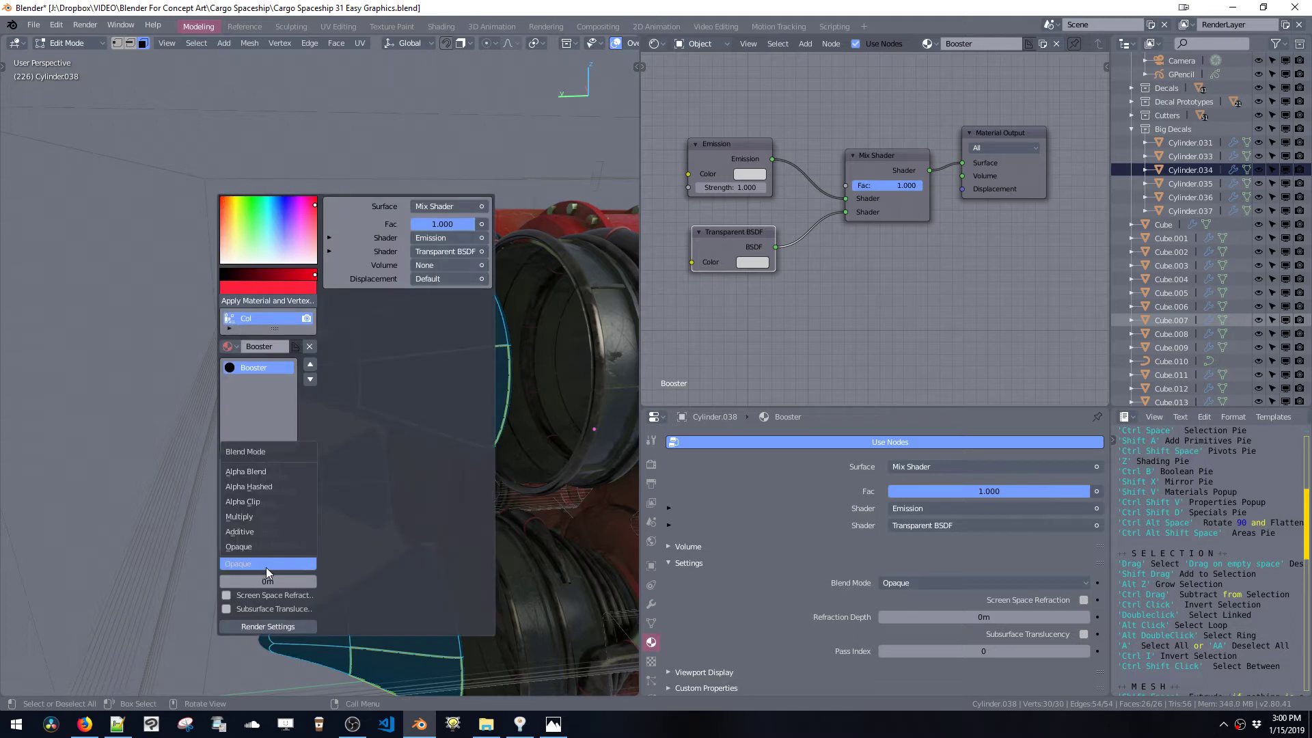
click(251, 473)
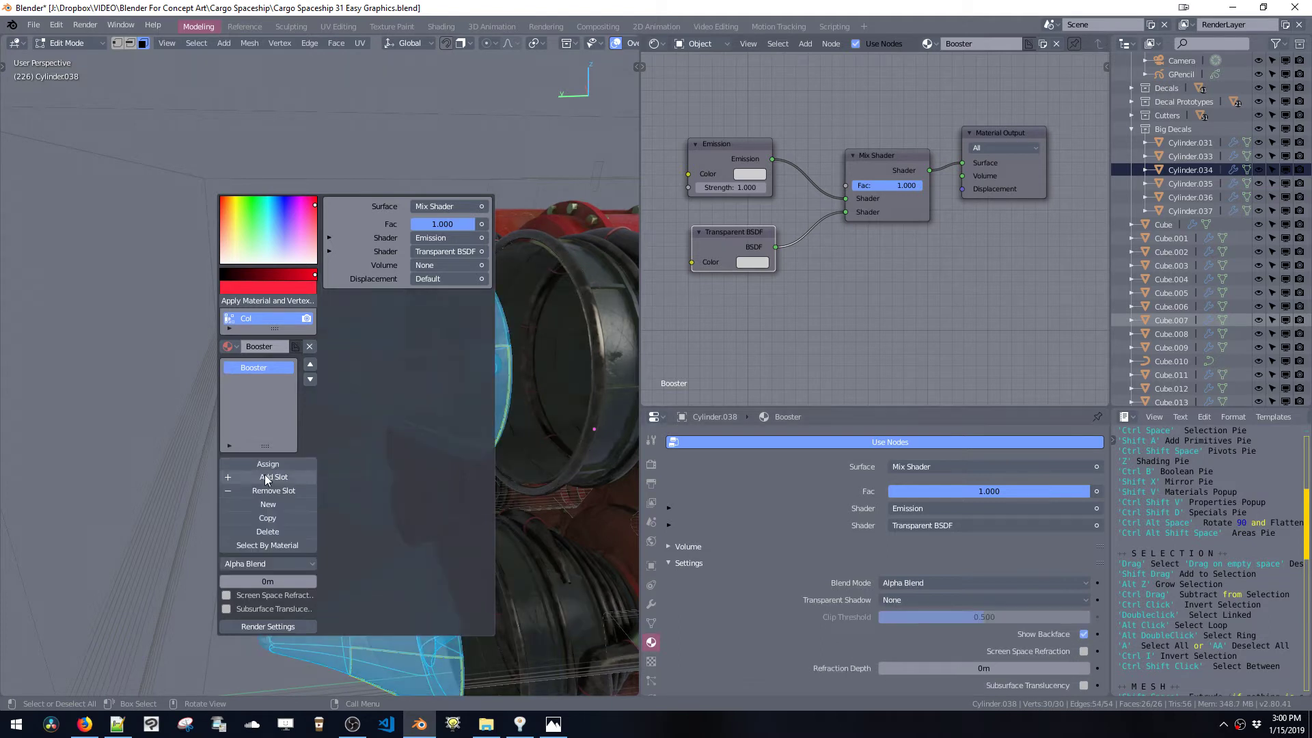
- Switch to Object Mode, add a Fresnel node to the Booster material and connect it to the Mix Shader's Fac input
key(ctrl+space)
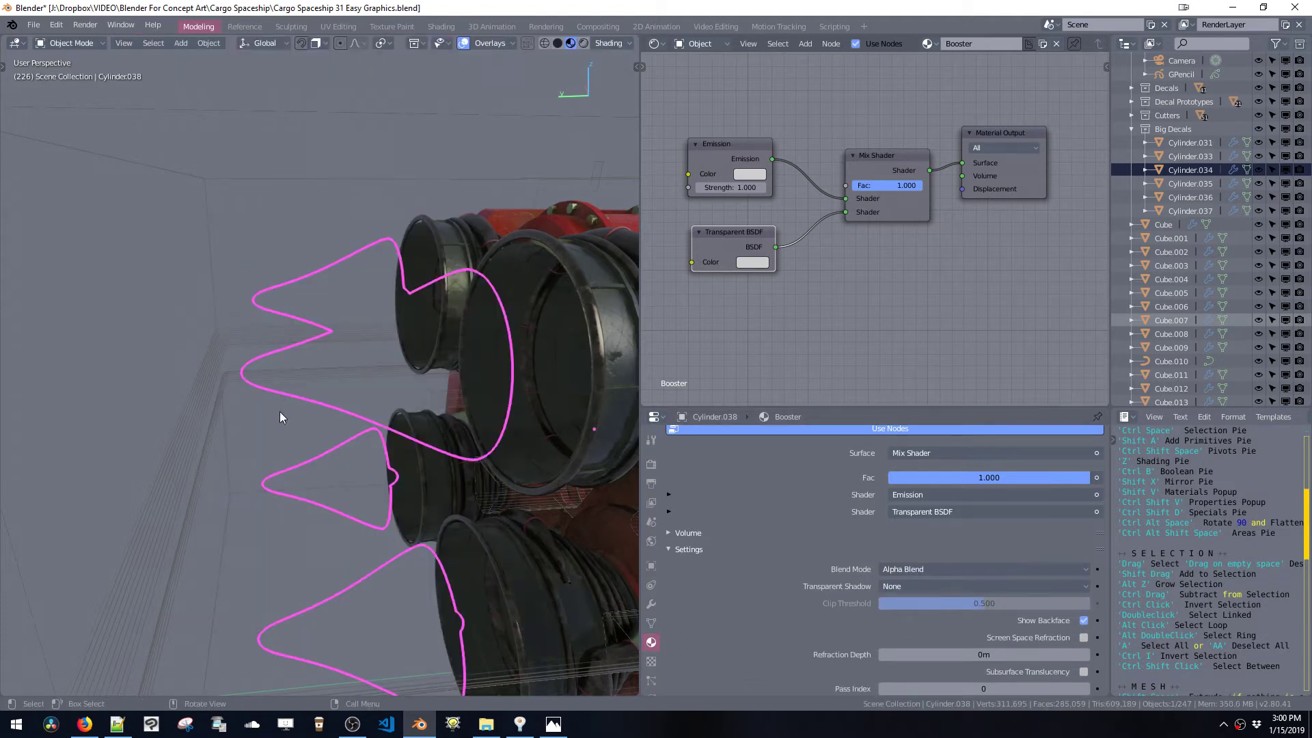
middle_drag(280, 411, 262, 361)
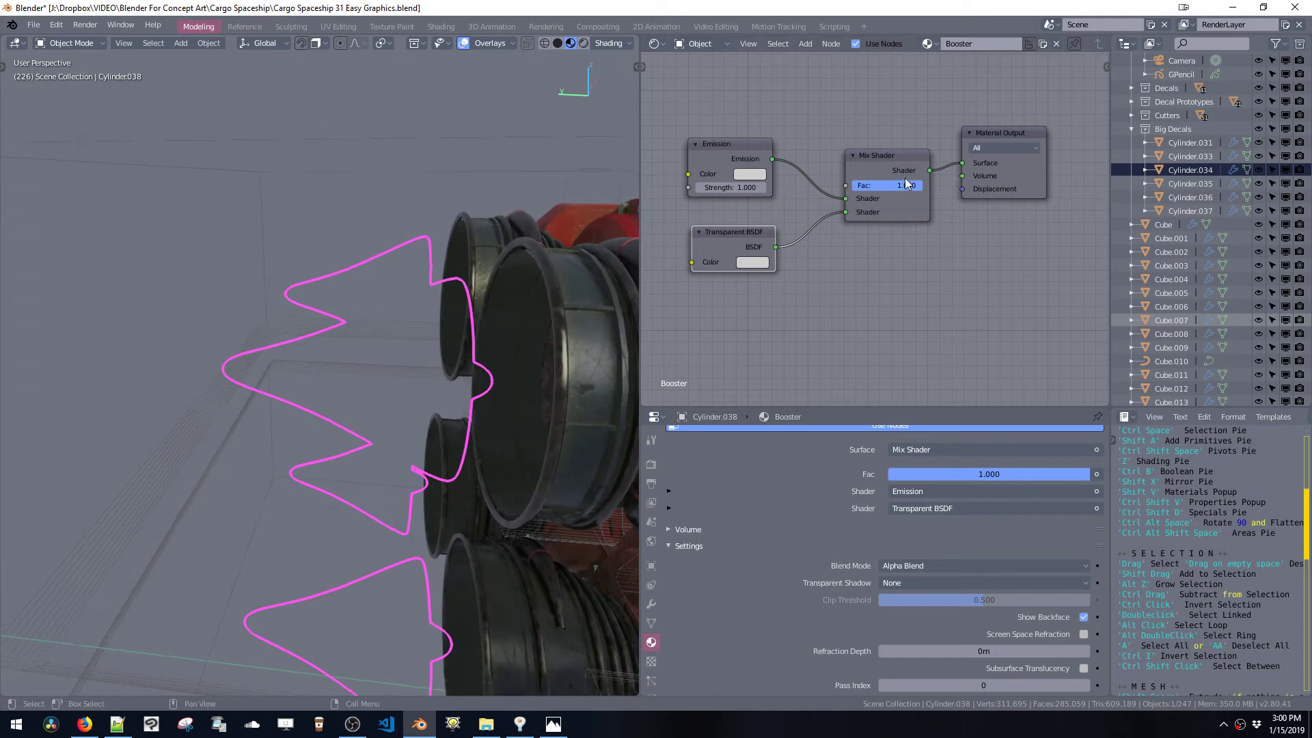
drag(905, 177, 892, 140)
middle_drag(910, 153, 992, 258)
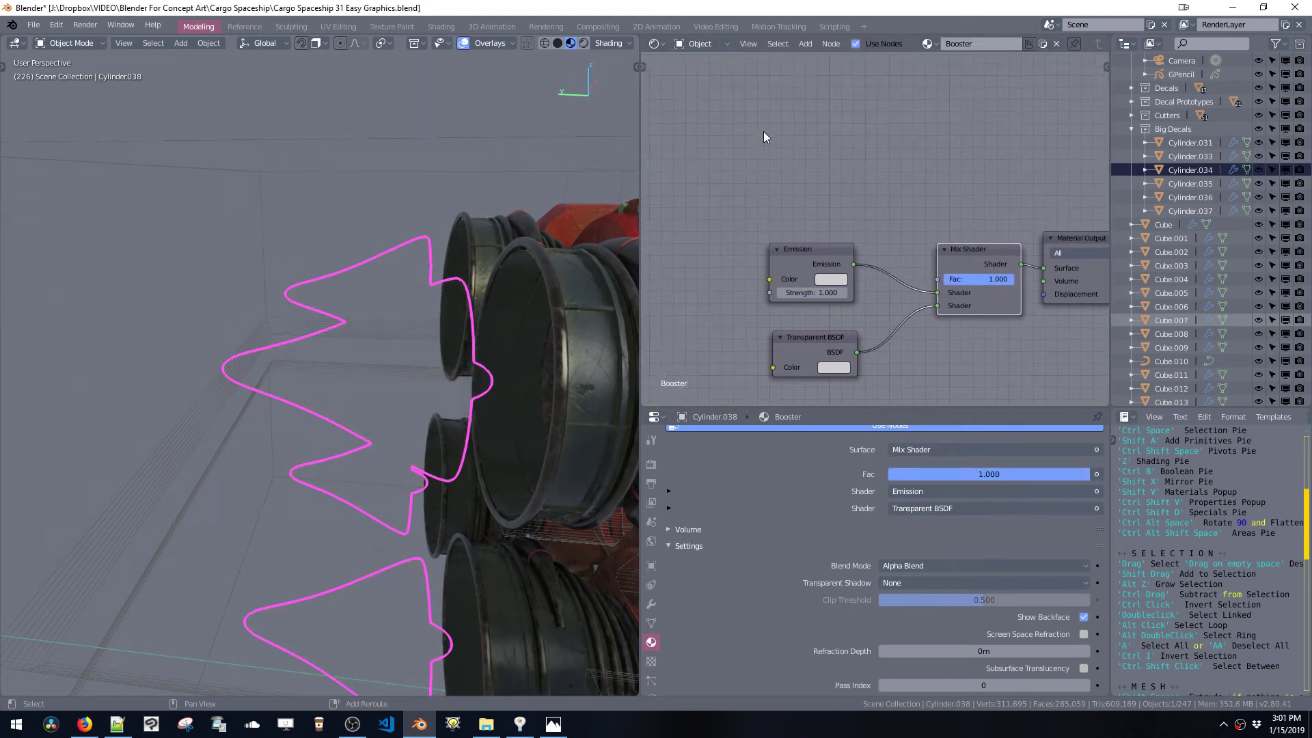
key(shift+a)
mouse_move(739, 104)
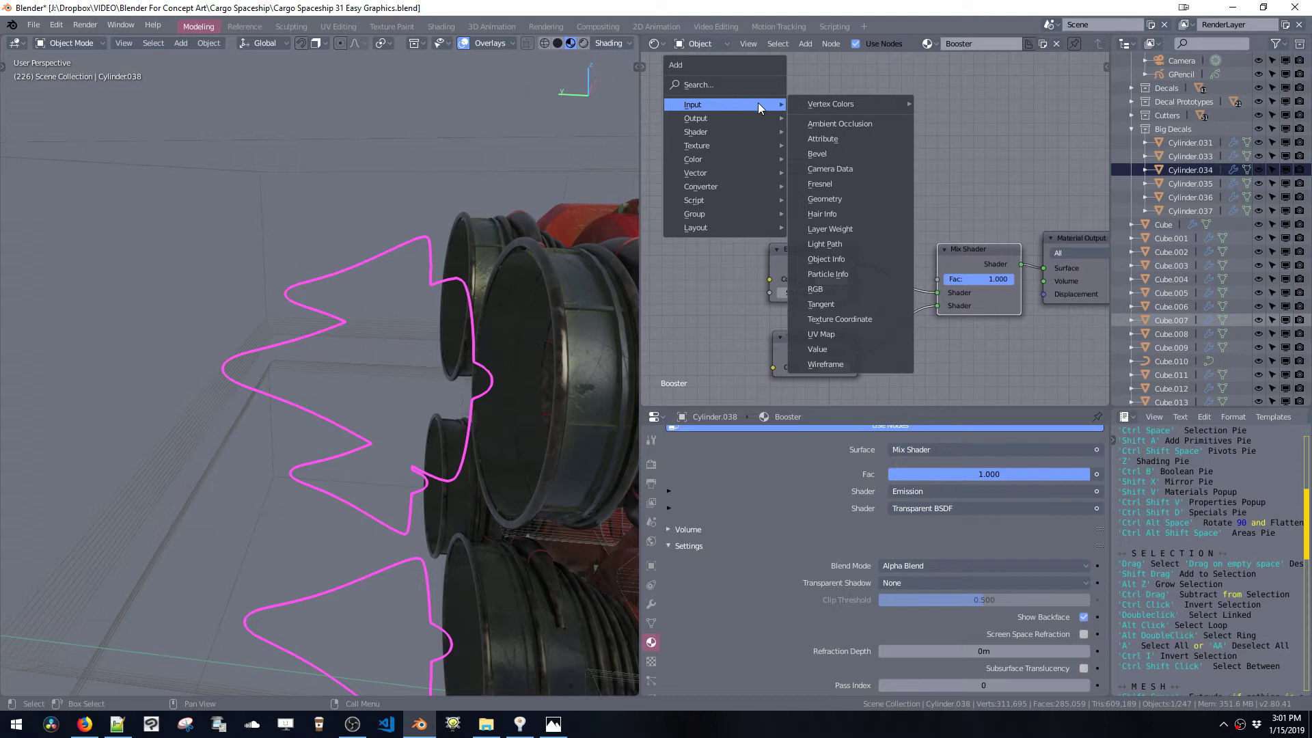
click(822, 183)
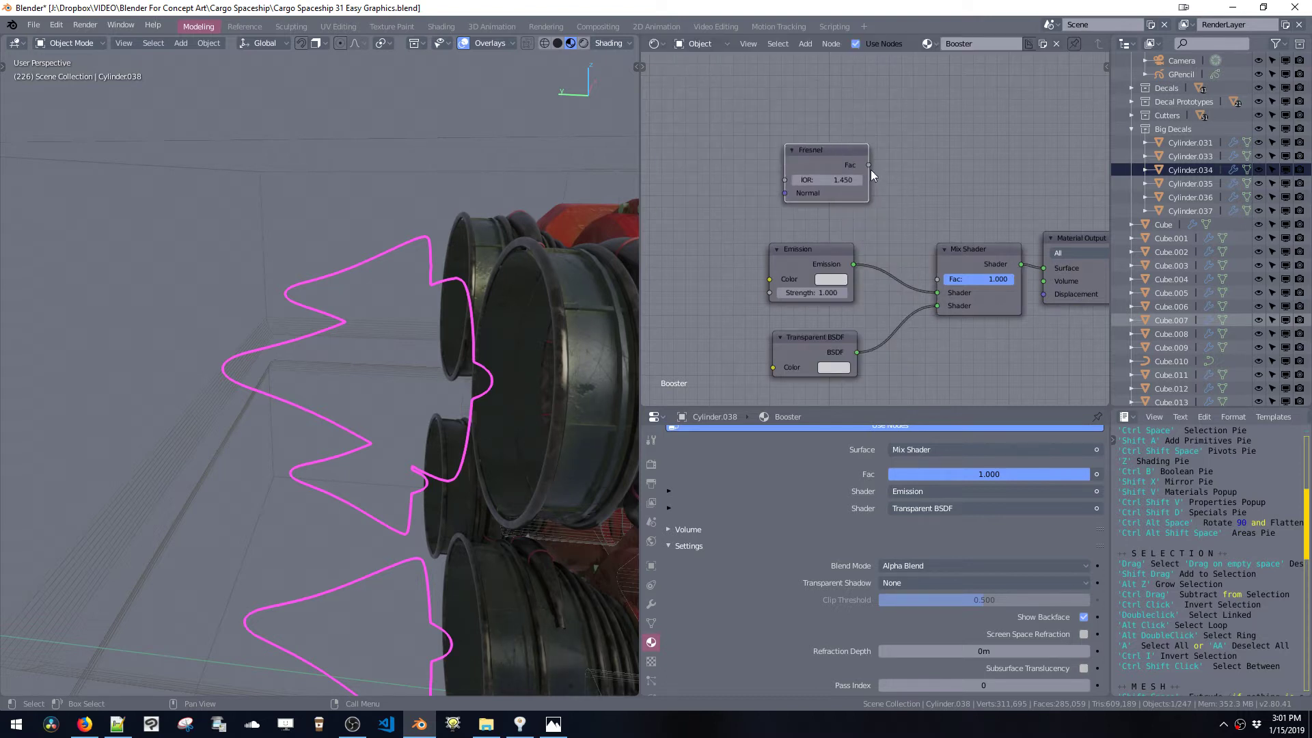
drag(941, 280, 938, 279)
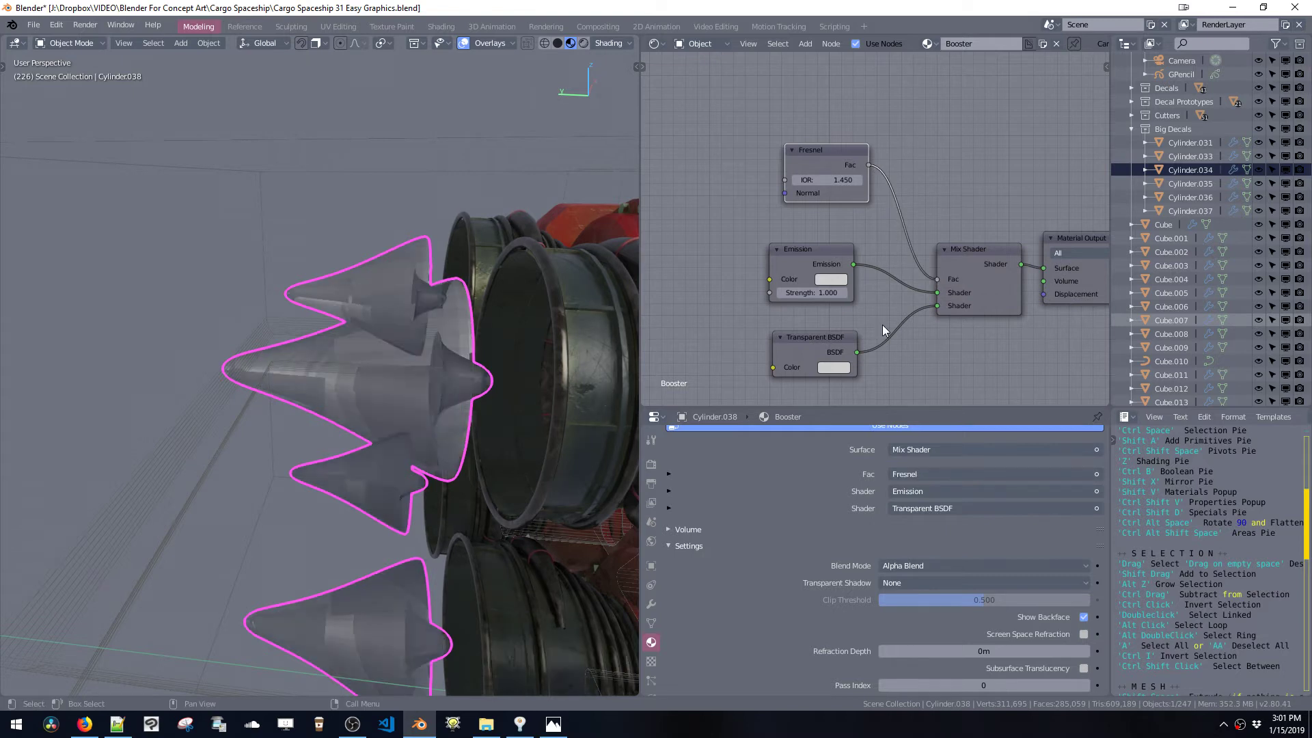
- Swap the Mix Shader's two shader inputs so Transparent BSDF feeds the first and Emission the second
middle_drag(441, 175, 539, 205)
drag(936, 302, 937, 293)
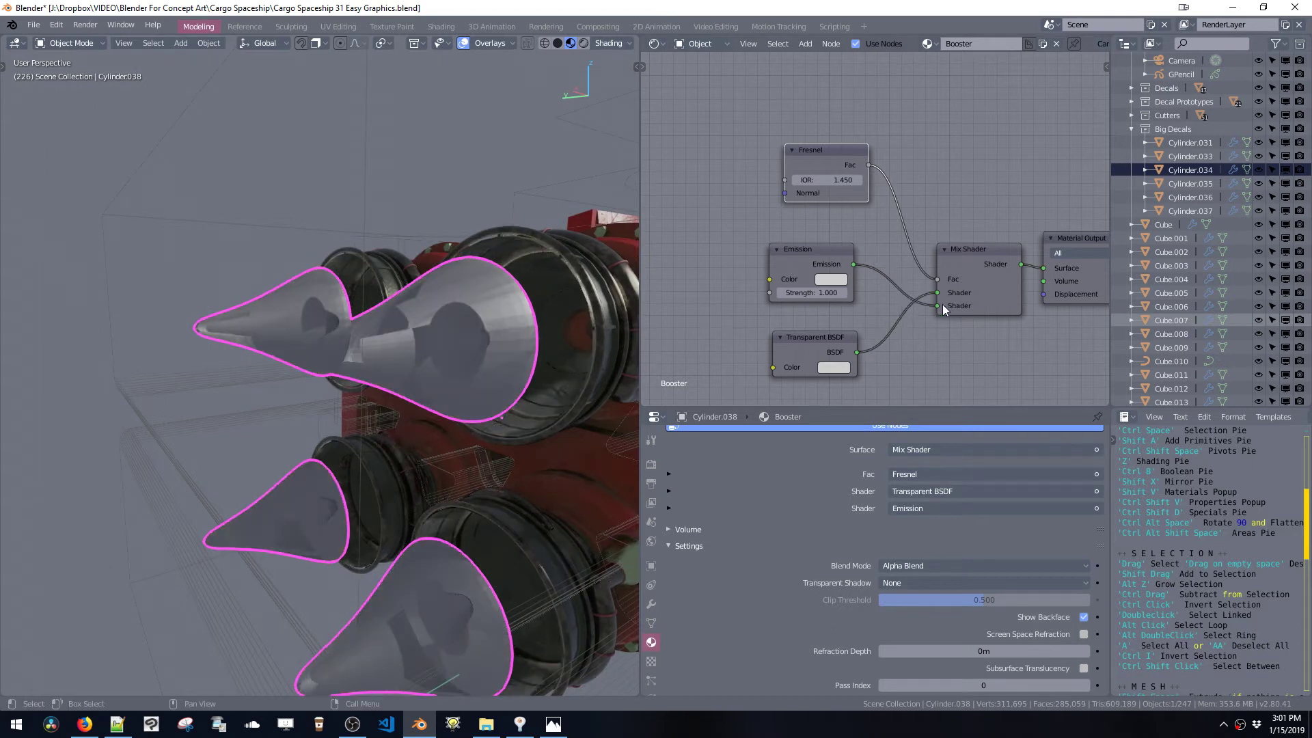
middle_drag(444, 193, 474, 339)
- Shade the exhaust spikes smooth and hide the boolean cutter objects
key(z)
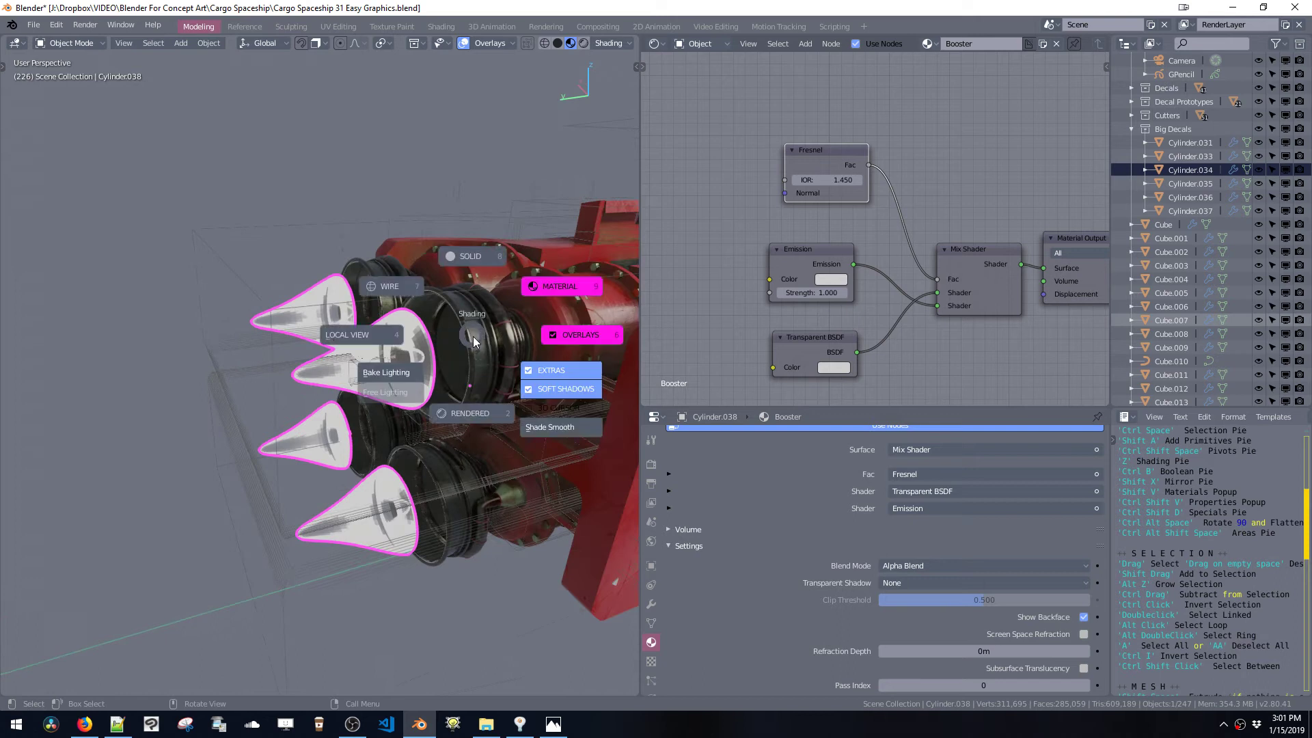
click(551, 431)
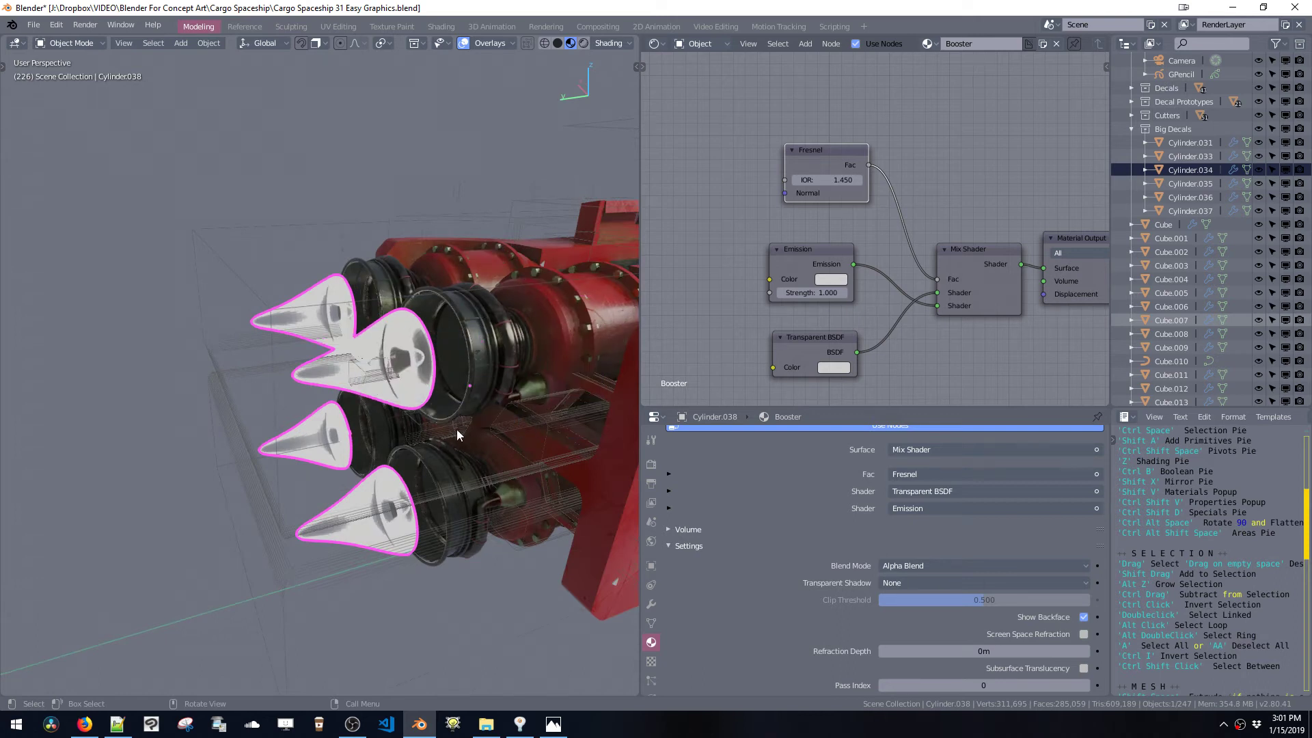
key(ctrl+b)
click(448, 359)
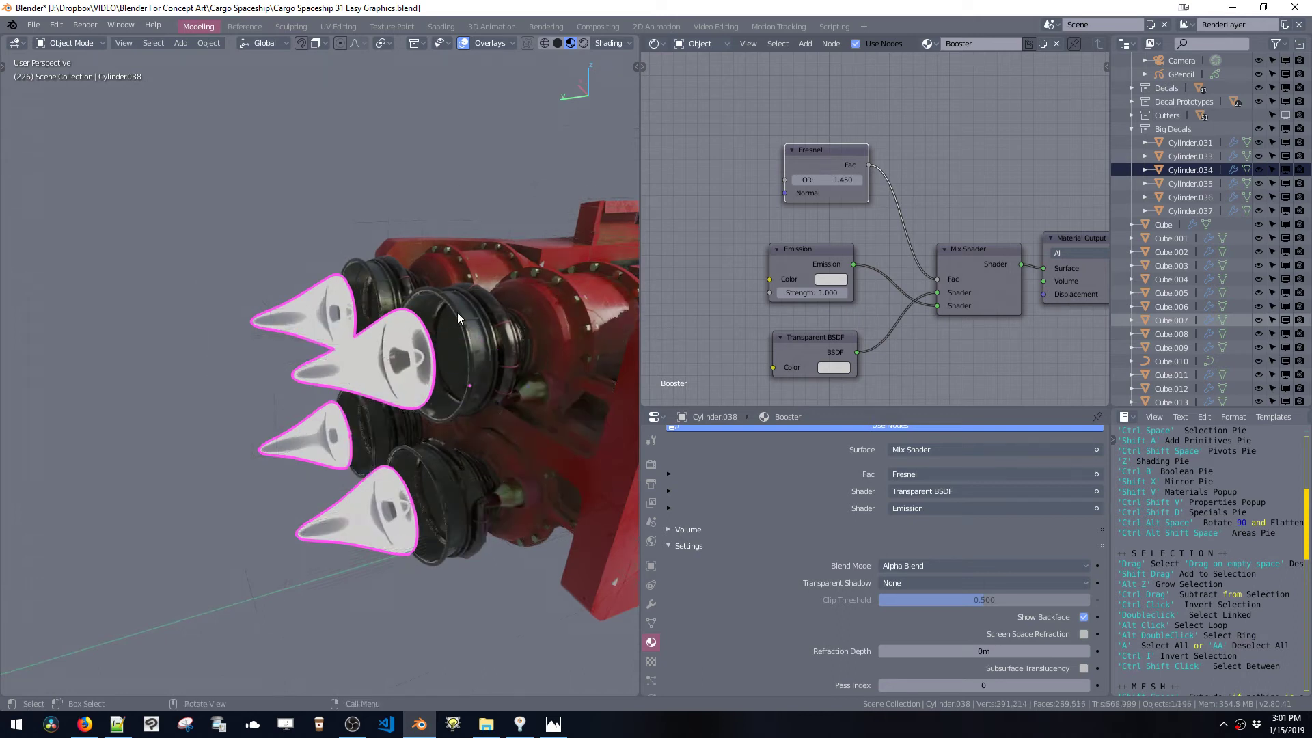
middle_drag(457, 313, 428, 326)
click(272, 301)
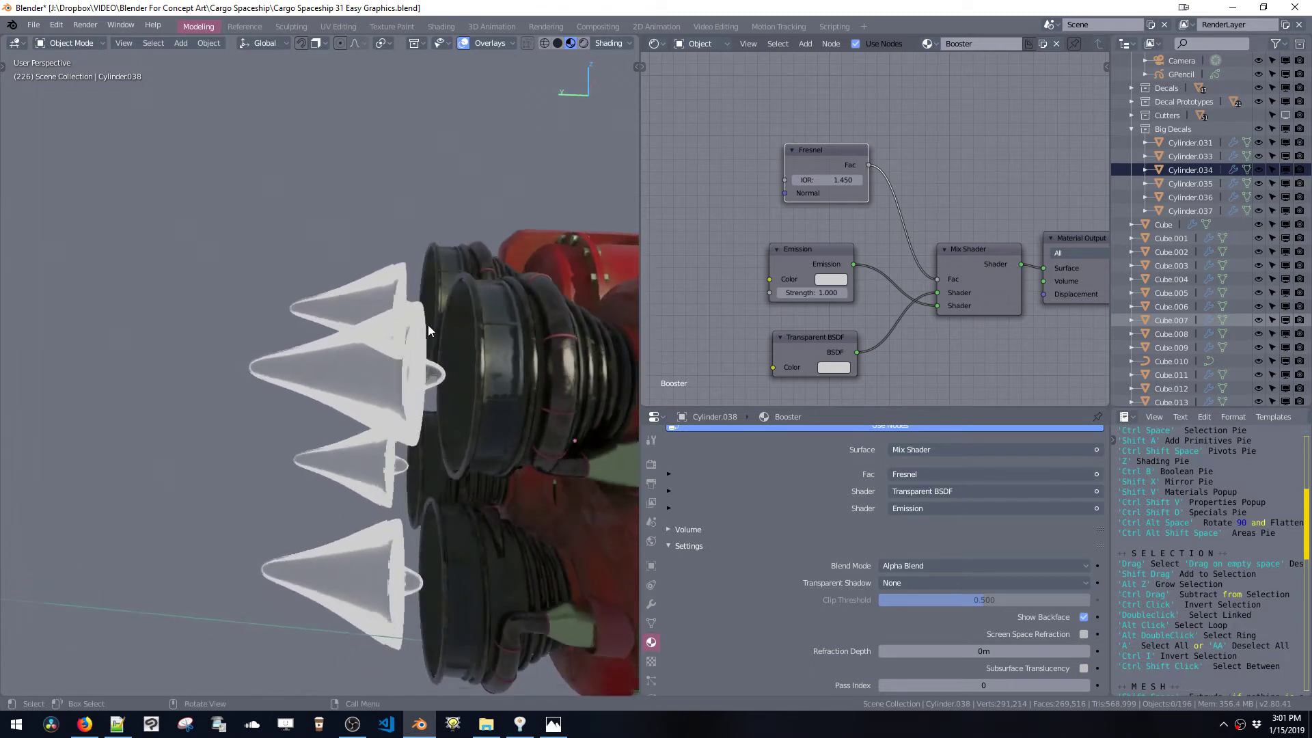
- Set the Booster material's Emission color to light blue and the Fresnel IOR to 1.125
click(831, 280)
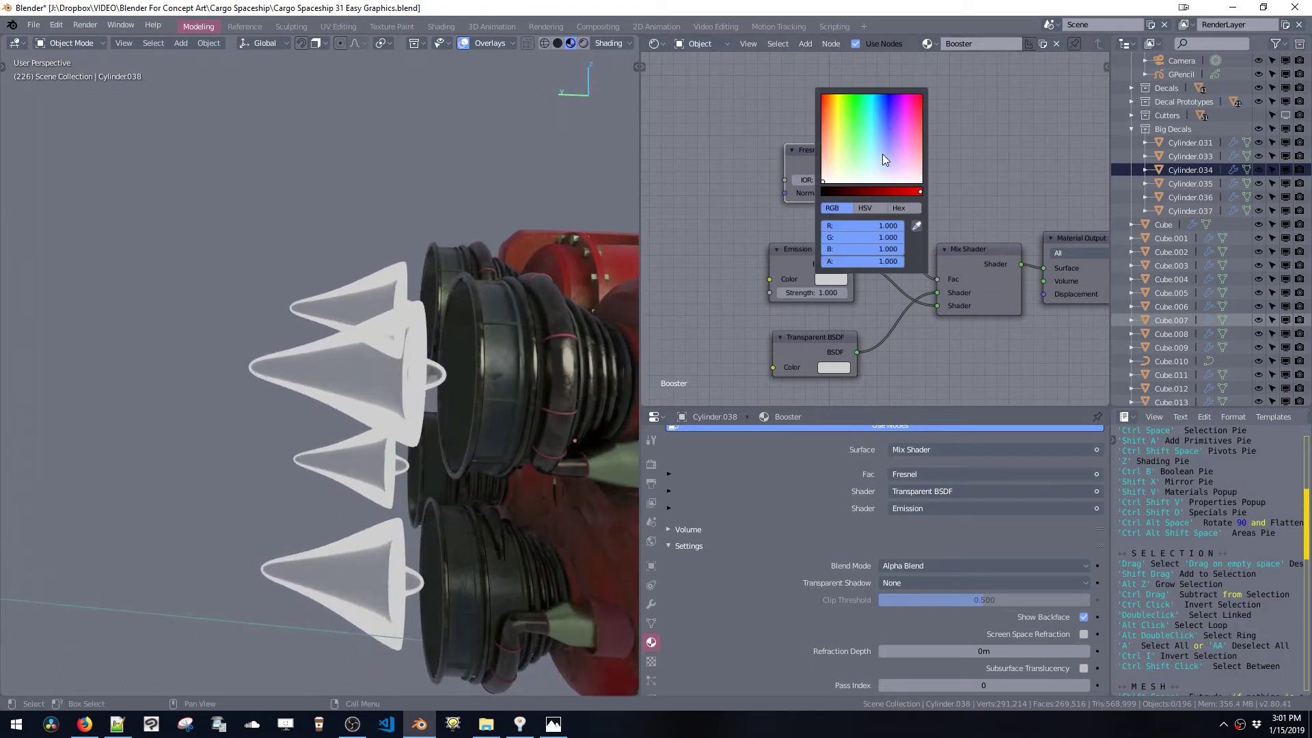
drag(883, 154, 883, 132)
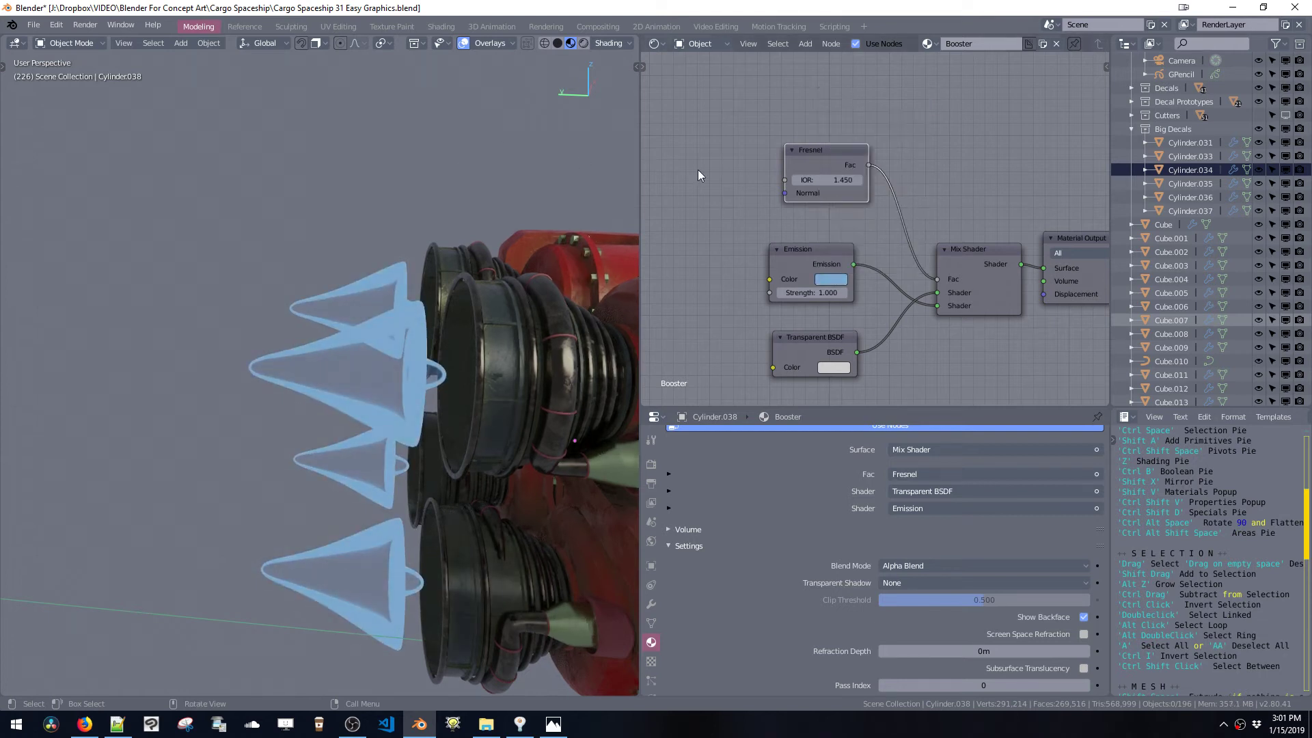
drag(851, 180, 812, 179)
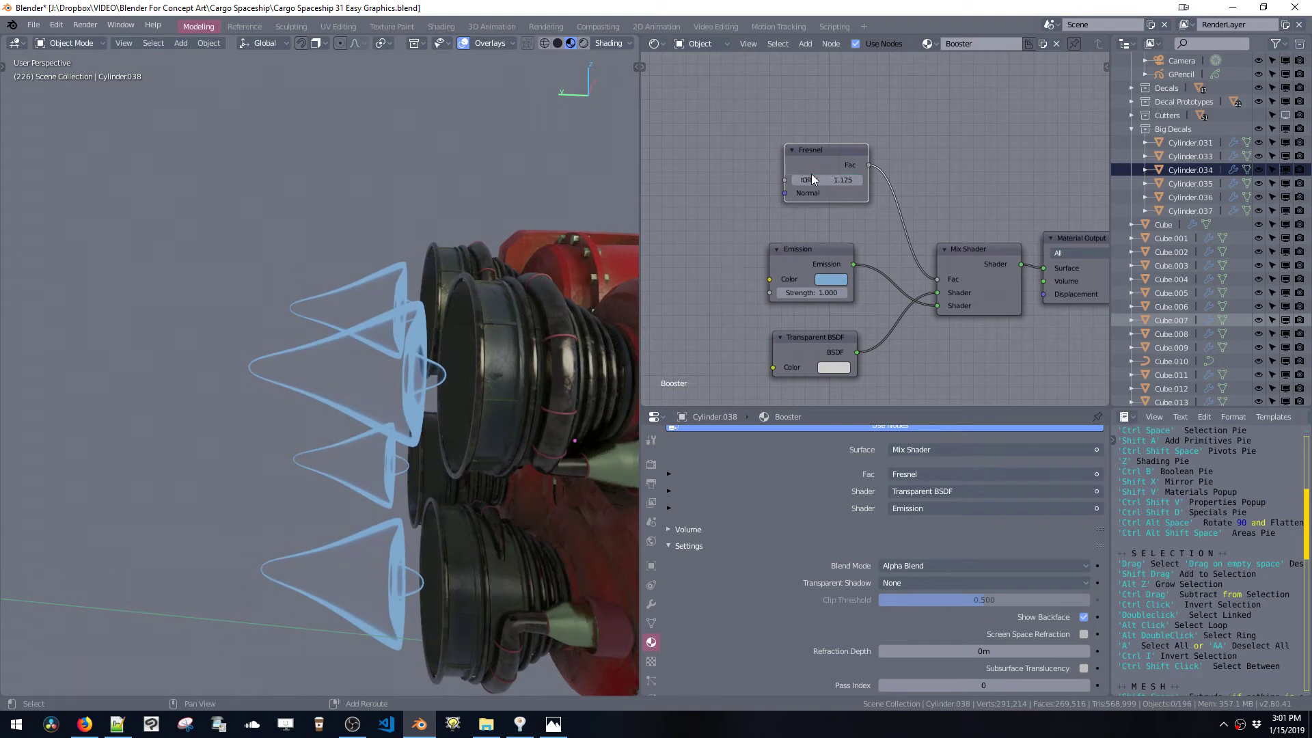
- Swap the Mix Shader's inputs so Emission is first and Transparent BSDF second, and set the Fresnel IOR to 0.041
drag(935, 306, 937, 294)
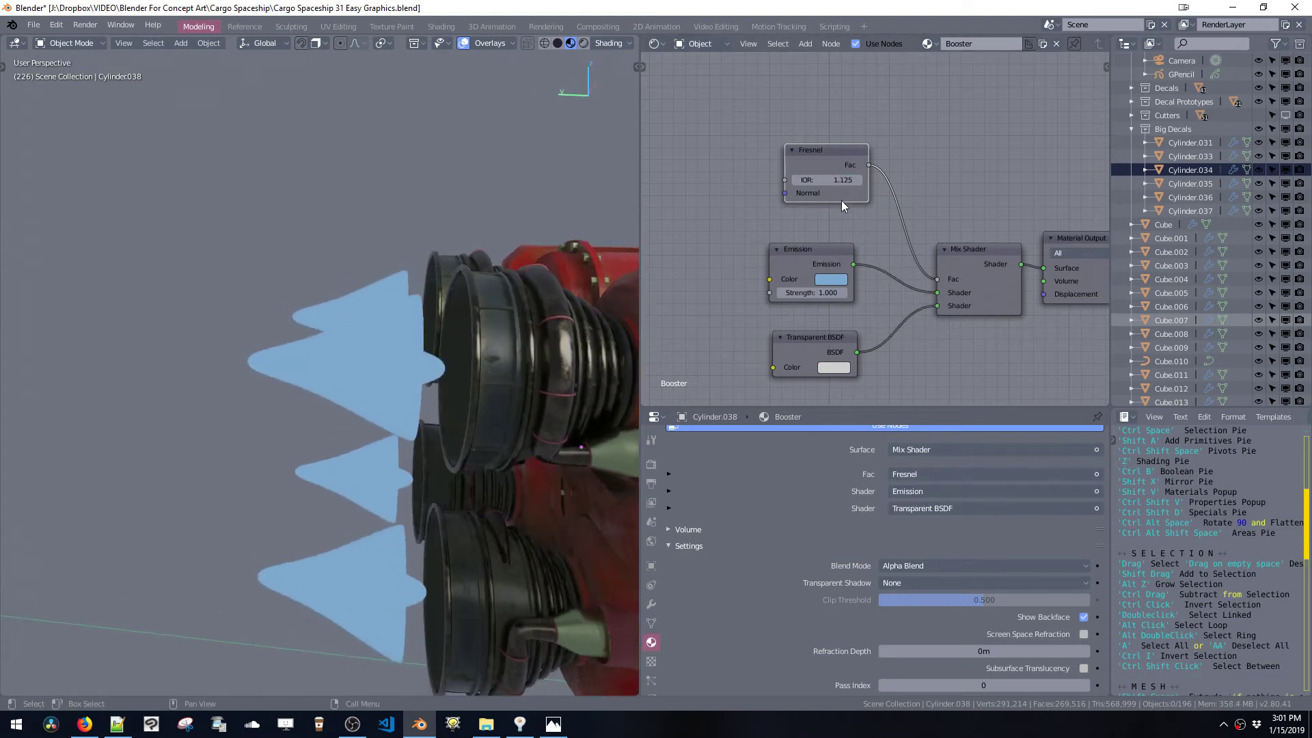
mouse_move(840, 180)
mouse_down()
mouse_move(860, 180)
mouse_move(776, 178)
mouse_up()
middle_drag(383, 242, 677, 294)
drag(817, 152, 712, 120)
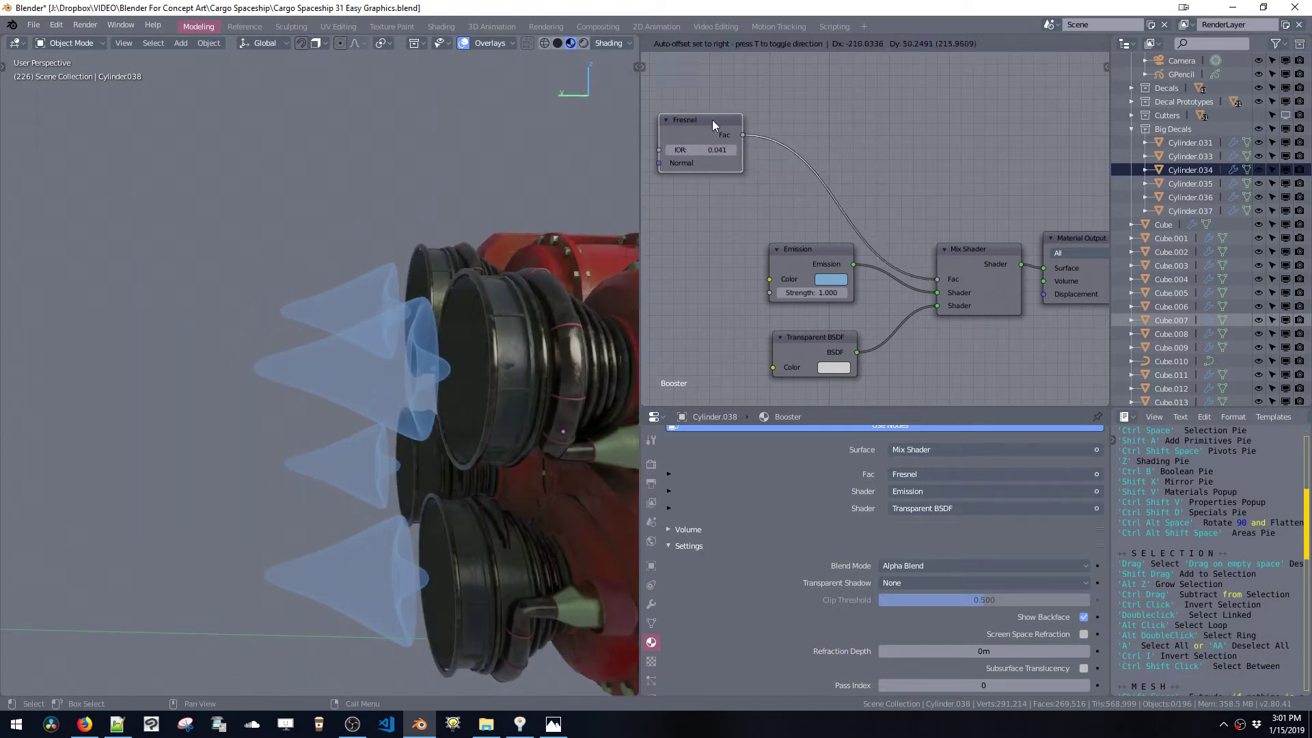
- Replace the Fresnel node with a Layer Weight node whose Facing output drives the Mix Shader's Fac
key(shift+a)
mouse_move(851, 138)
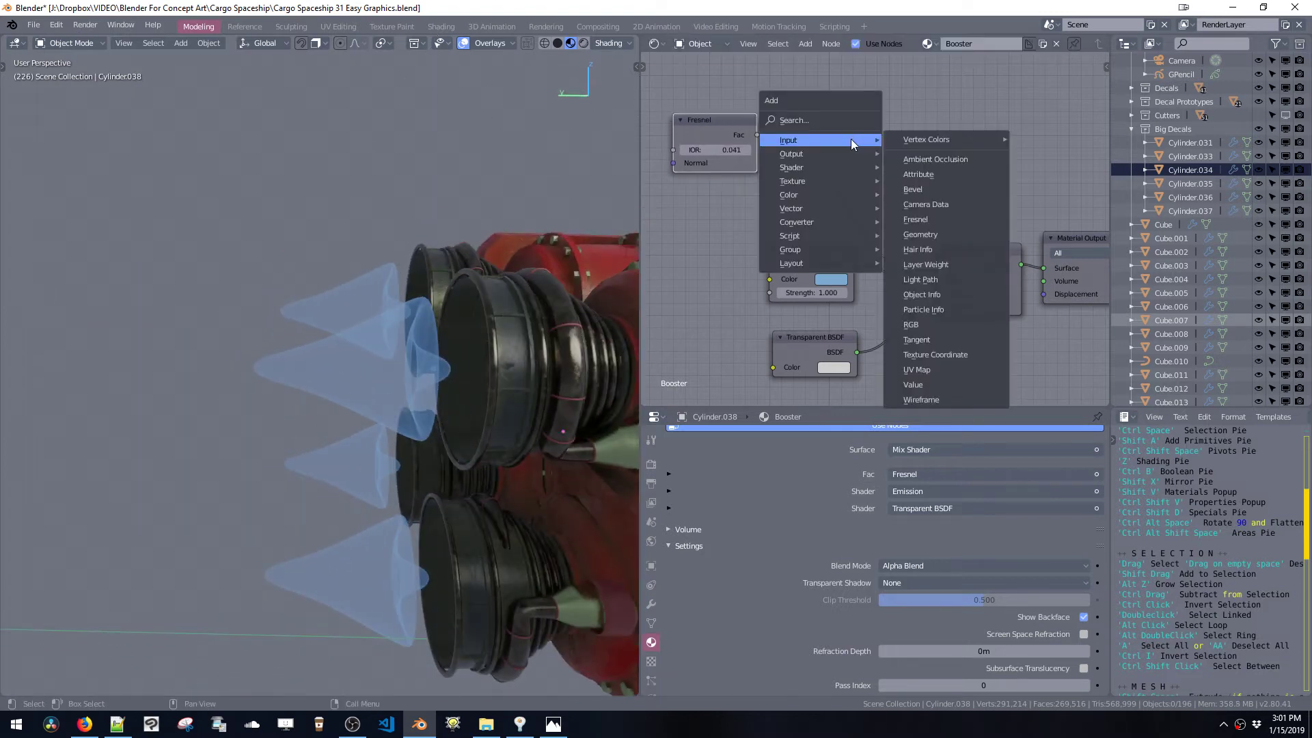
click(917, 264)
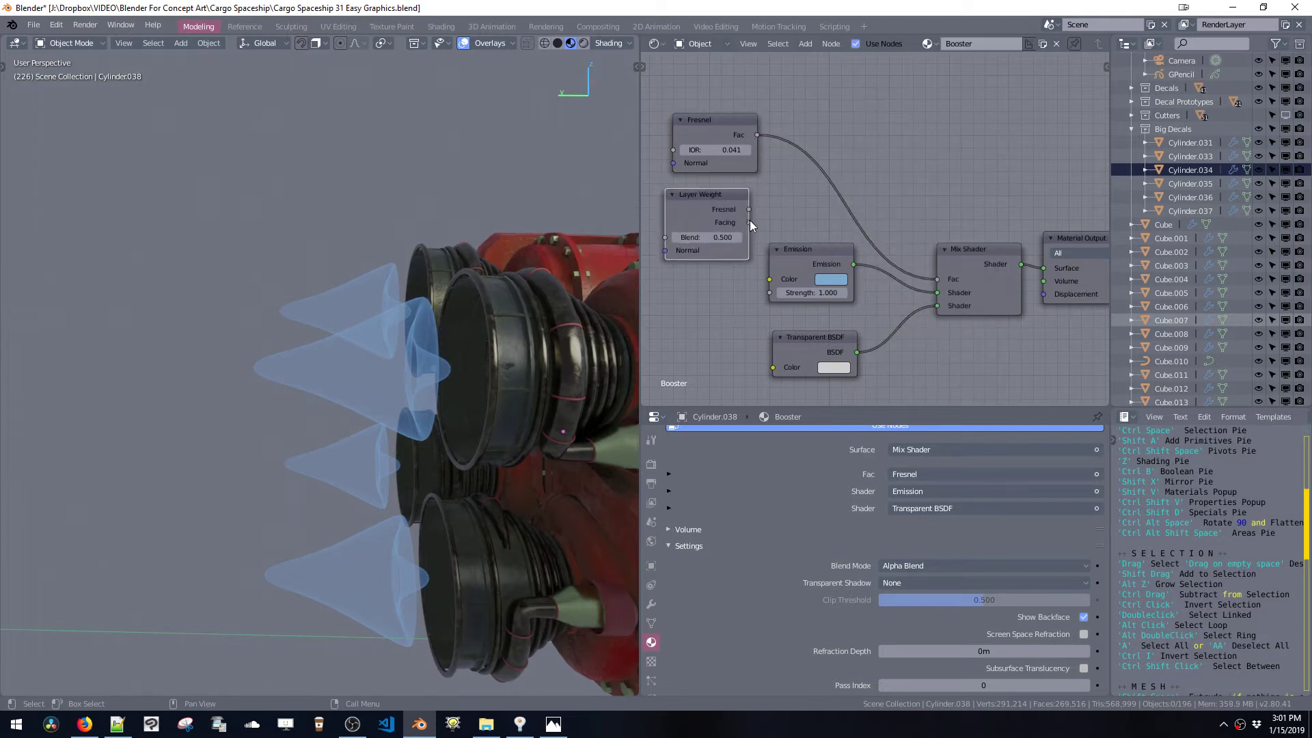
drag(939, 281, 938, 279)
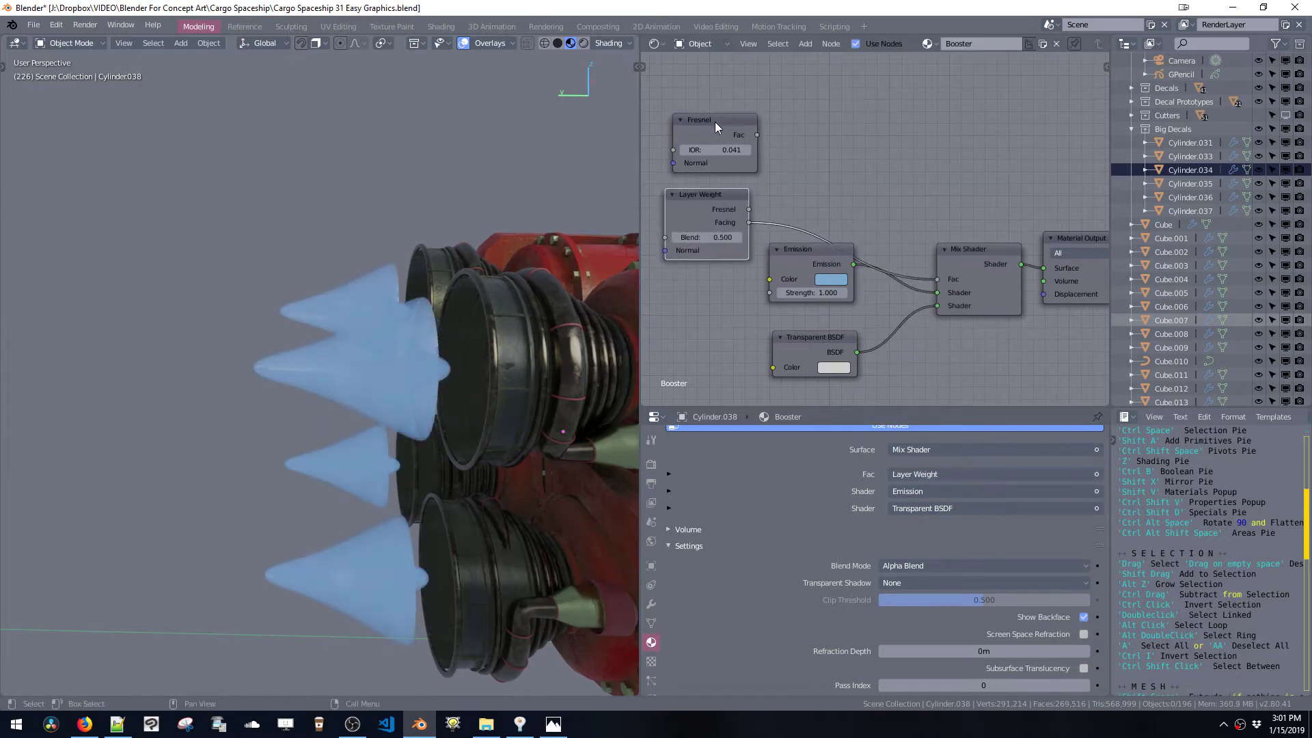
drag(715, 122, 880, 125)
key(x)
- Place the Layer Weight node above the Emission node and set its Blend to 0.925
mouse_move(674, 205)
mouse_down()
mouse_move(785, 146)
mouse_move(747, 134)
mouse_move(804, 171)
mouse_up()
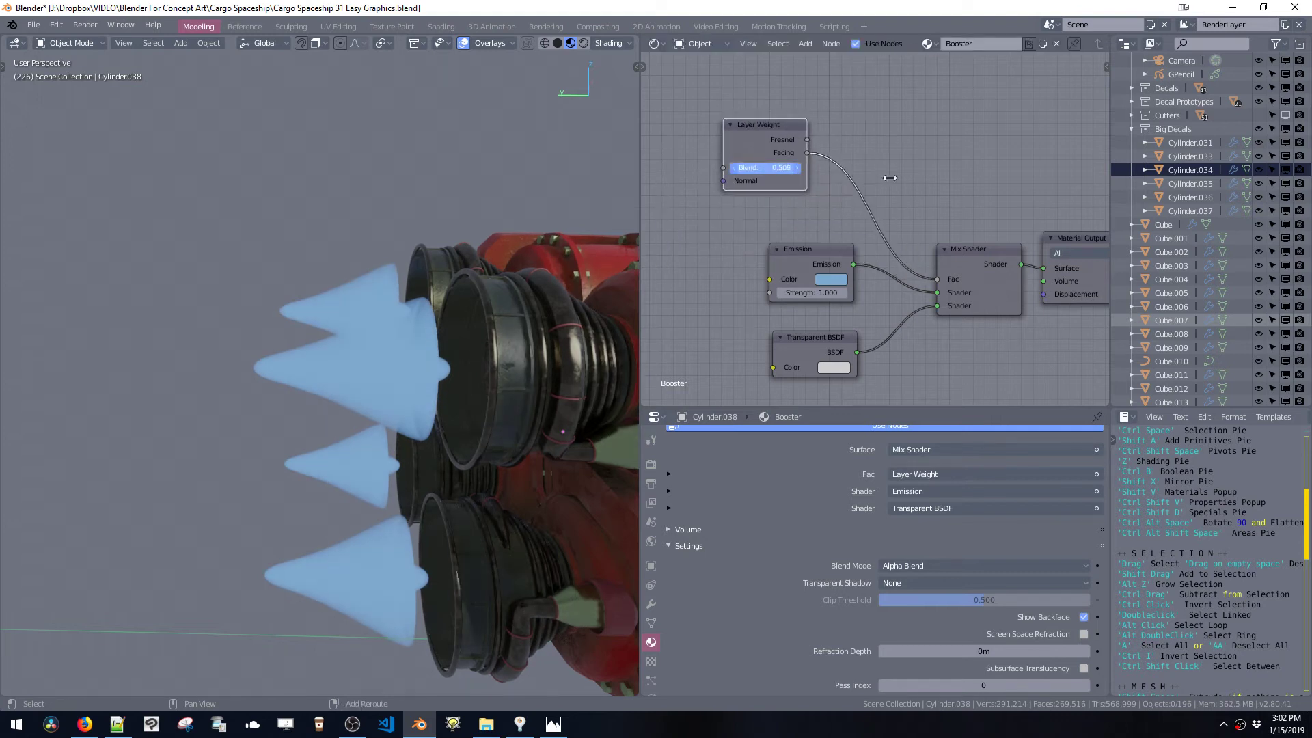
mouse_move(1008, 199)
mouse_down()
mouse_move(781, 168)
mouse_move(895, 176)
mouse_up()
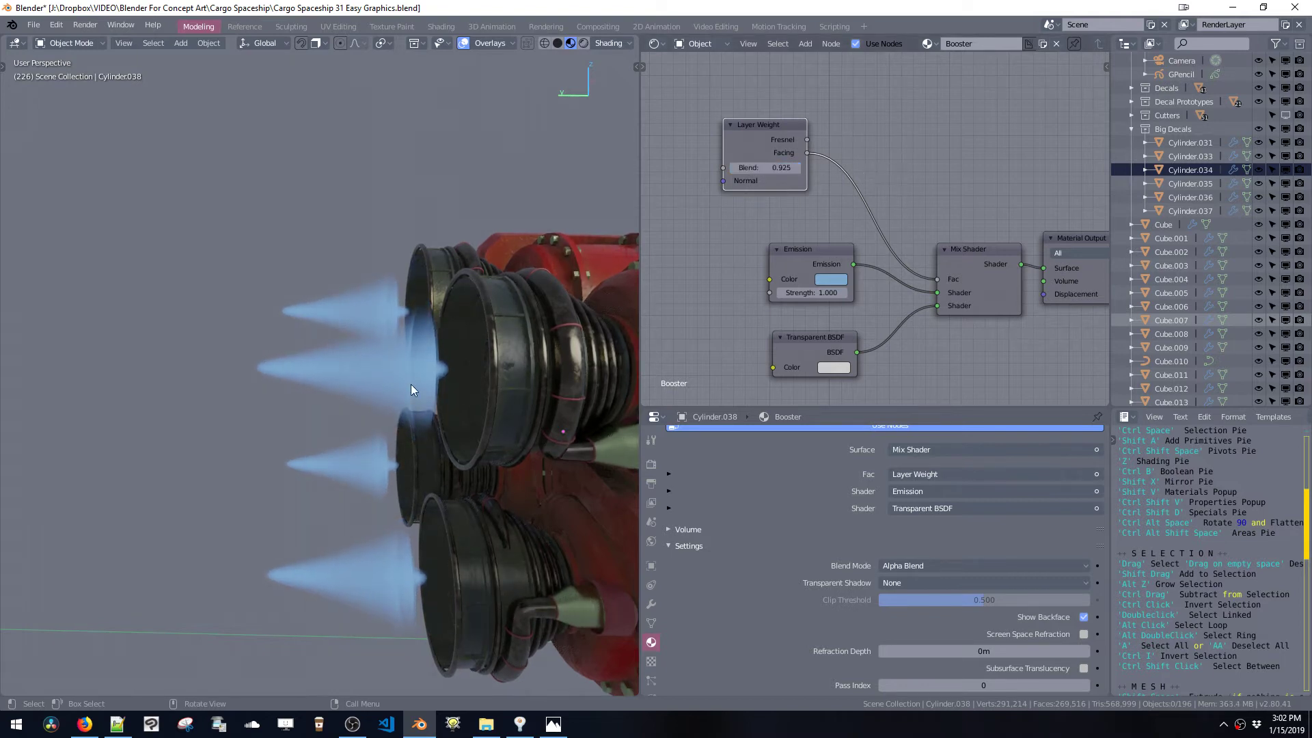
middle_drag(362, 380, 374, 379)
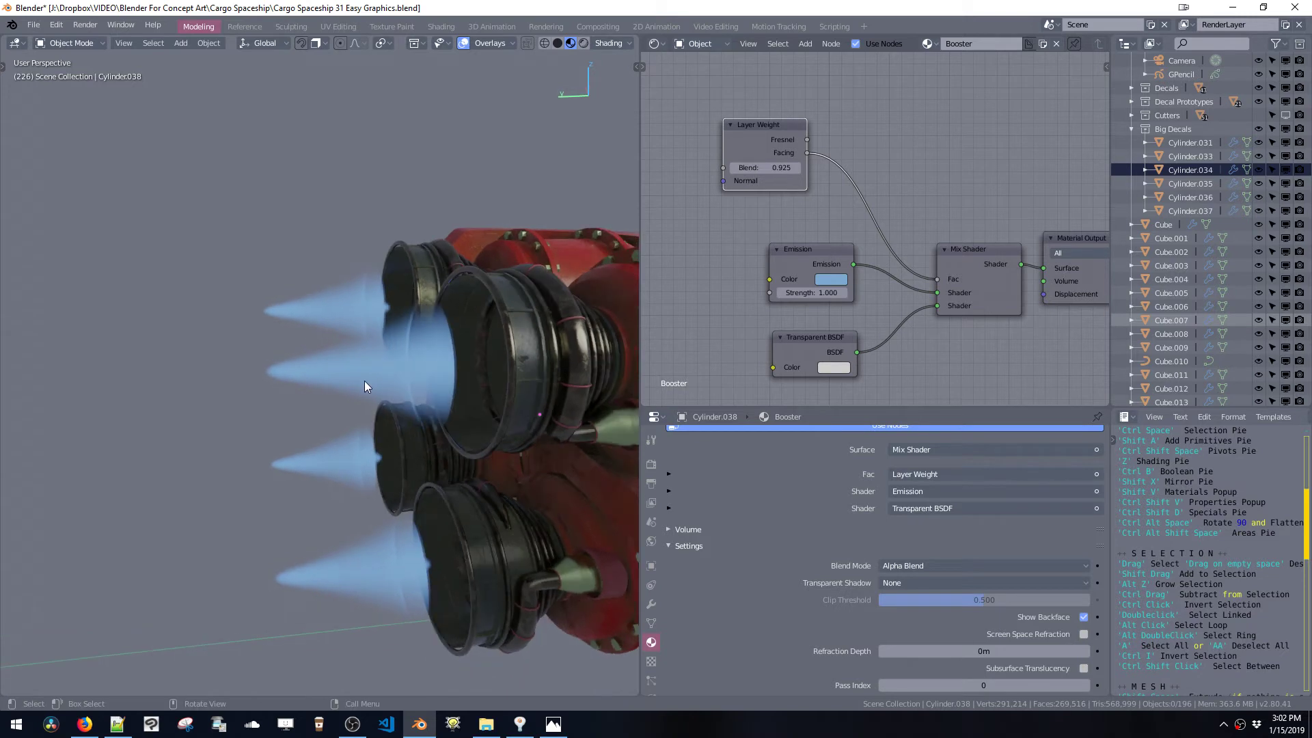
- In Edit Mode, shorten the exhaust spikes by moving their tip face toward the nozzles along the Y axis
click(326, 383)
key(Tab)
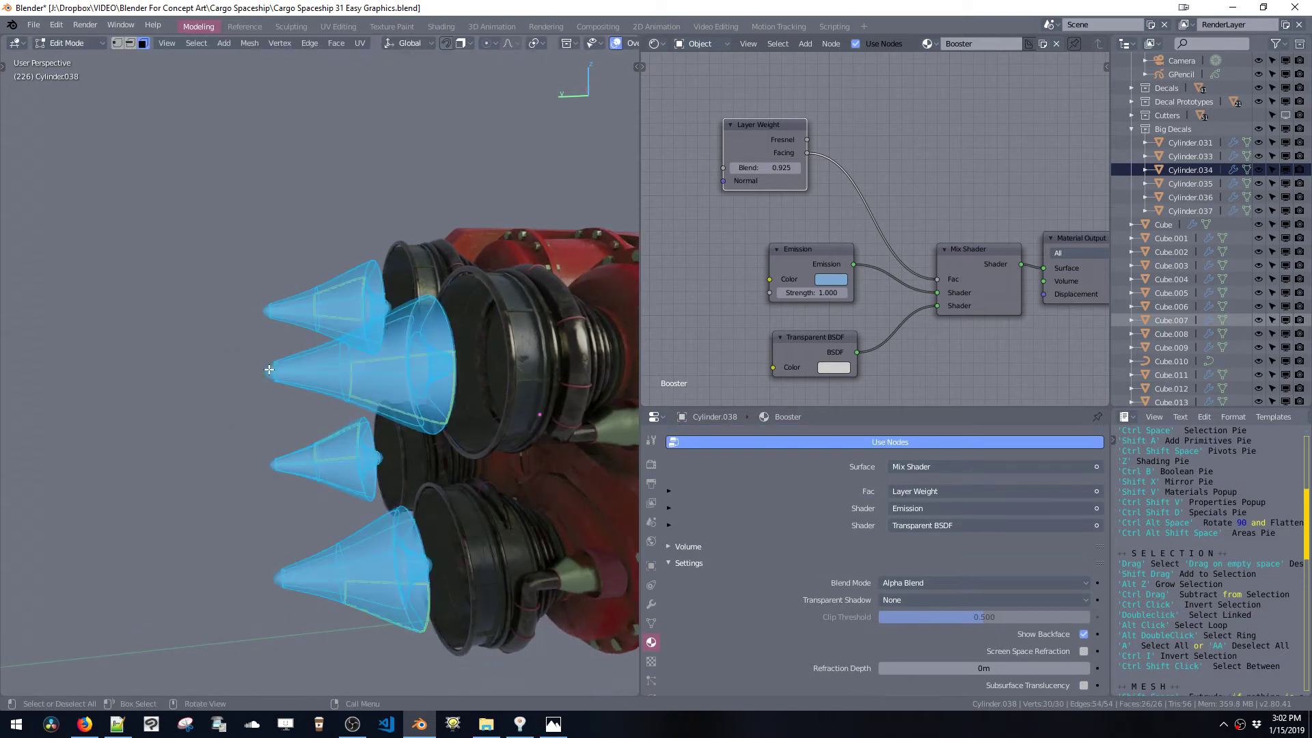
key(g)
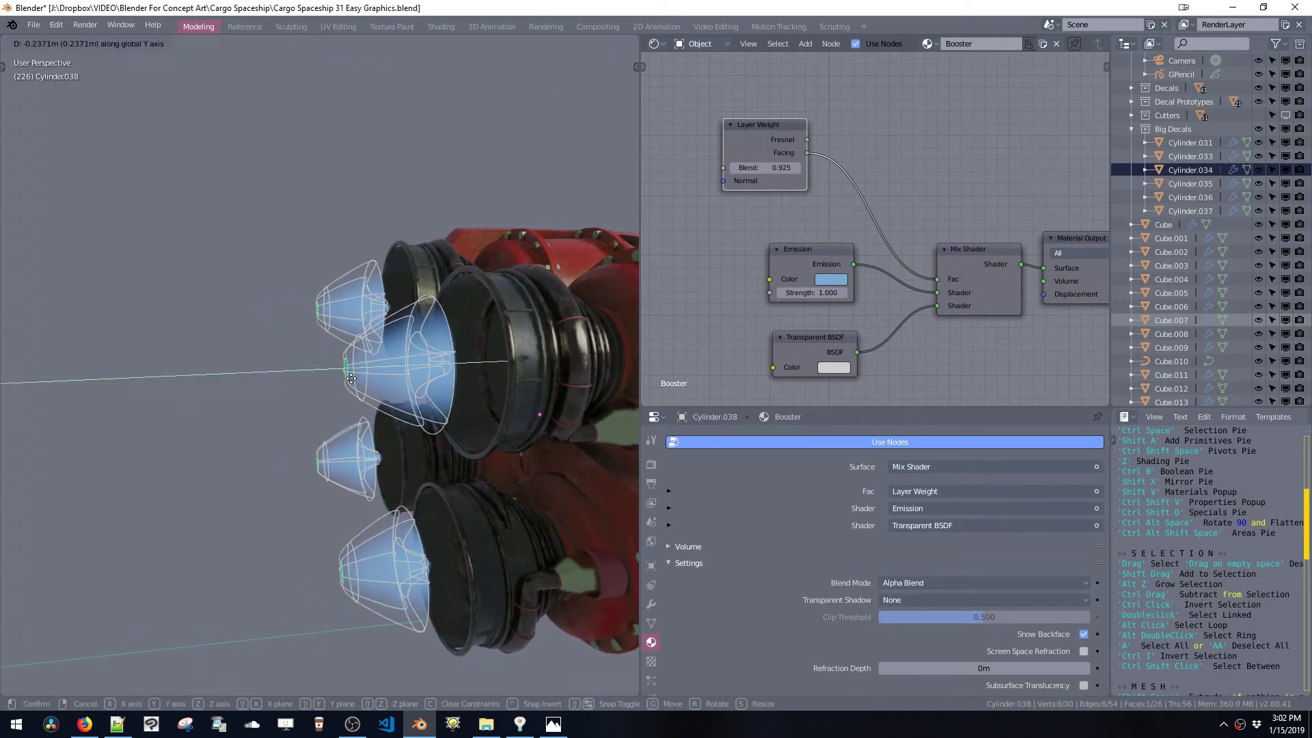
click(350, 381)
key(2)
key(3)
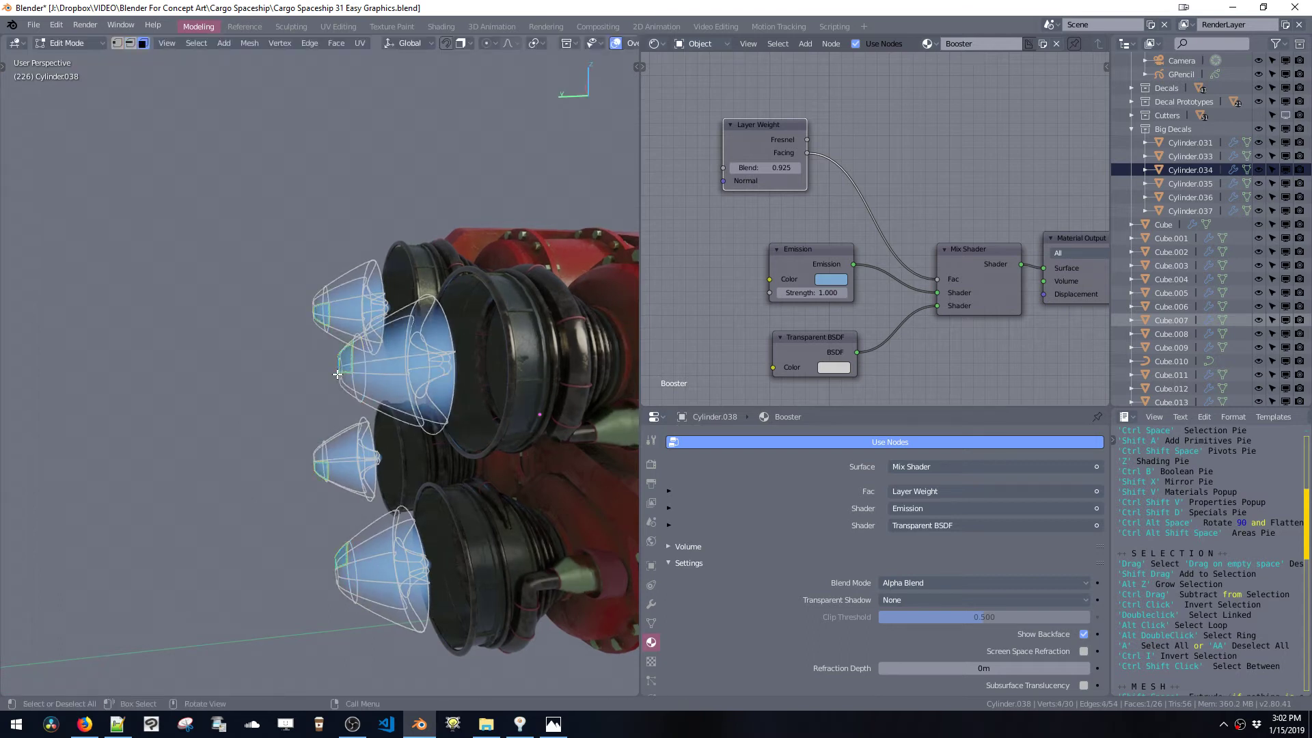
key(g)
key(y)
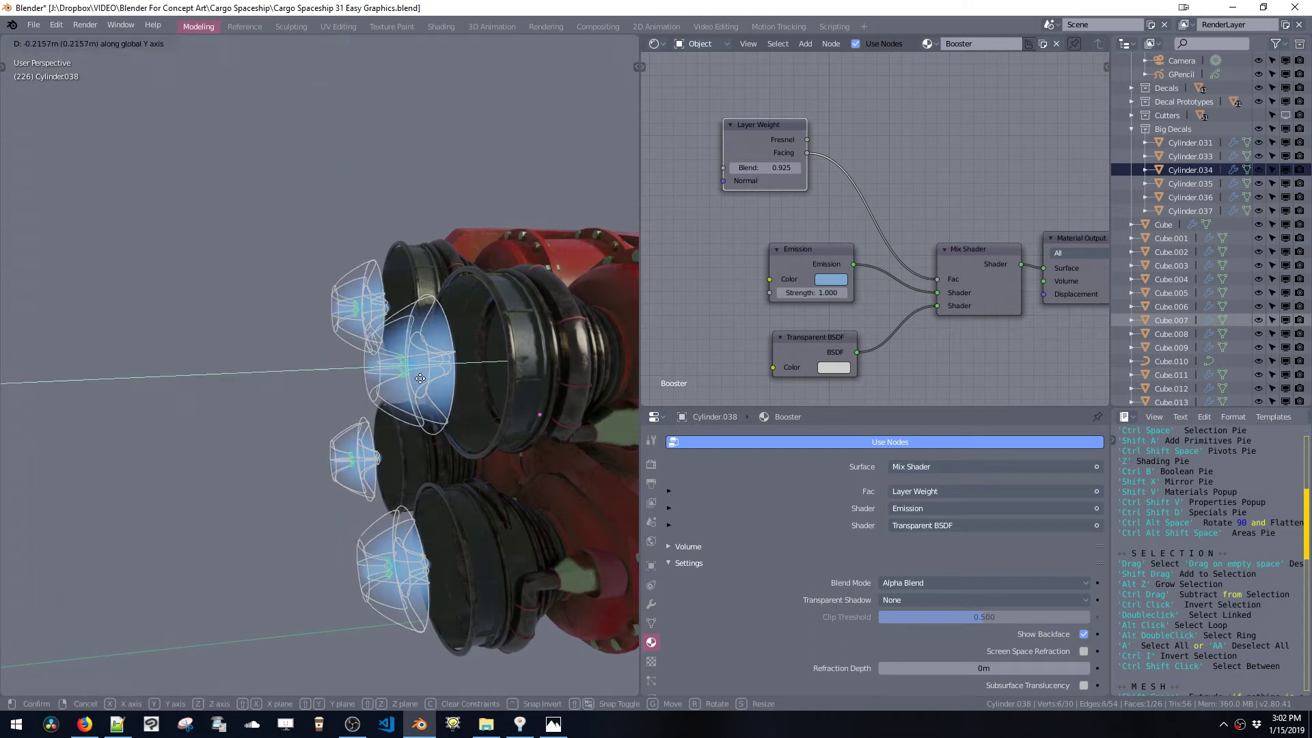
click(412, 379)
- Adjust the face selection at the spikes' tip and pull it outward from the nozzles along the Y axis
key(ctrl+space)
click(415, 453)
middle_drag(397, 376, 425, 410)
key(ctrl+space)
click(535, 323)
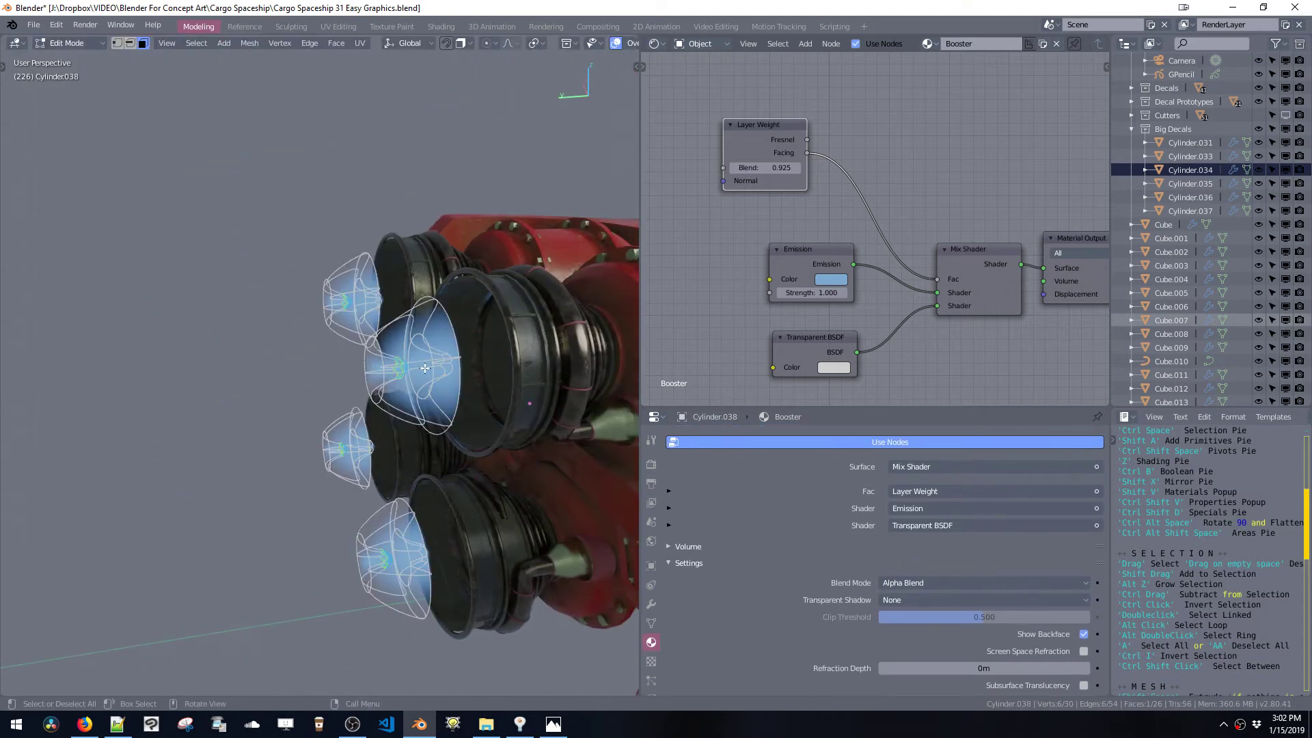
key(g)
key(y)
click(351, 386)
- Move the inner face at the spikes' nozzle end along the Y axis into the cone
middle_drag(351, 386, 448, 396)
click(431, 402)
key(g)
key(y)
click(403, 398)
- Select an edge loop around the spikes and dissolve it
key(ctrl+KP_Add)
alt+click(356, 403)
key(ctrl+x)
- Scale down the face inside the spikes' nozzle end and return to Object Mode
key(3)
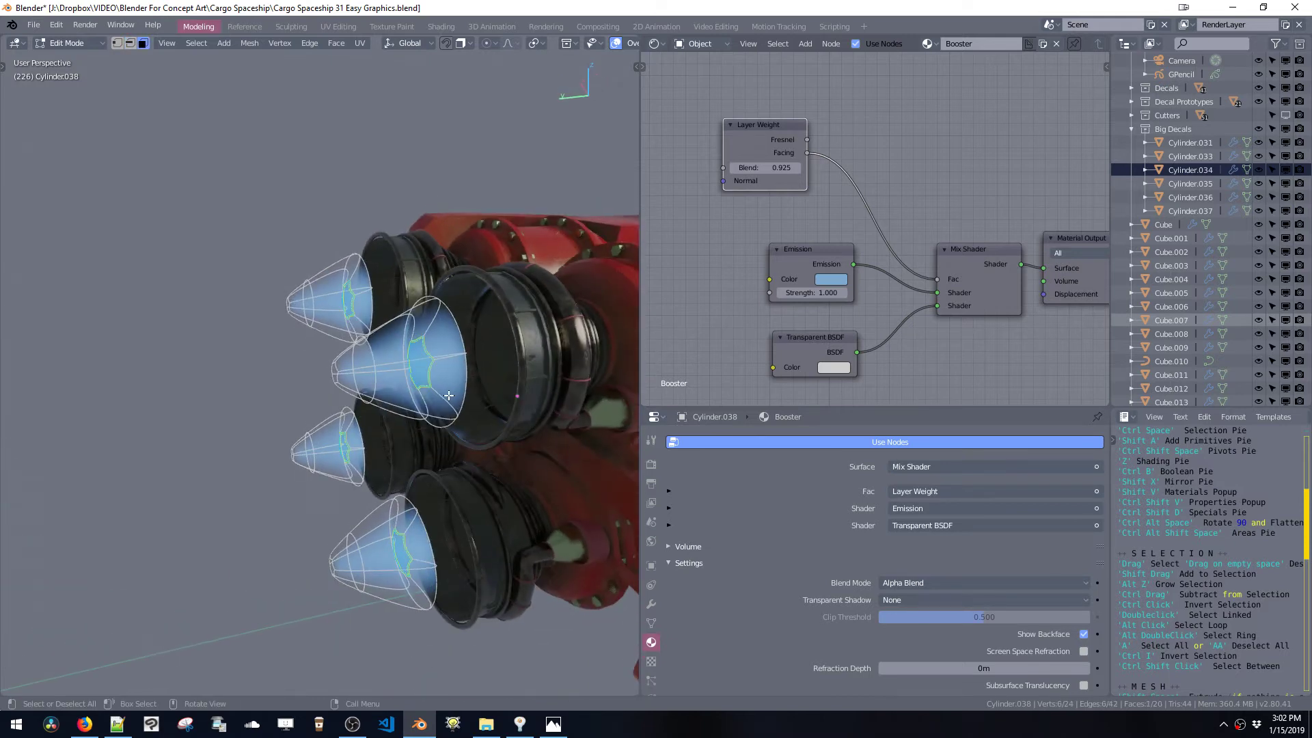
key(s)
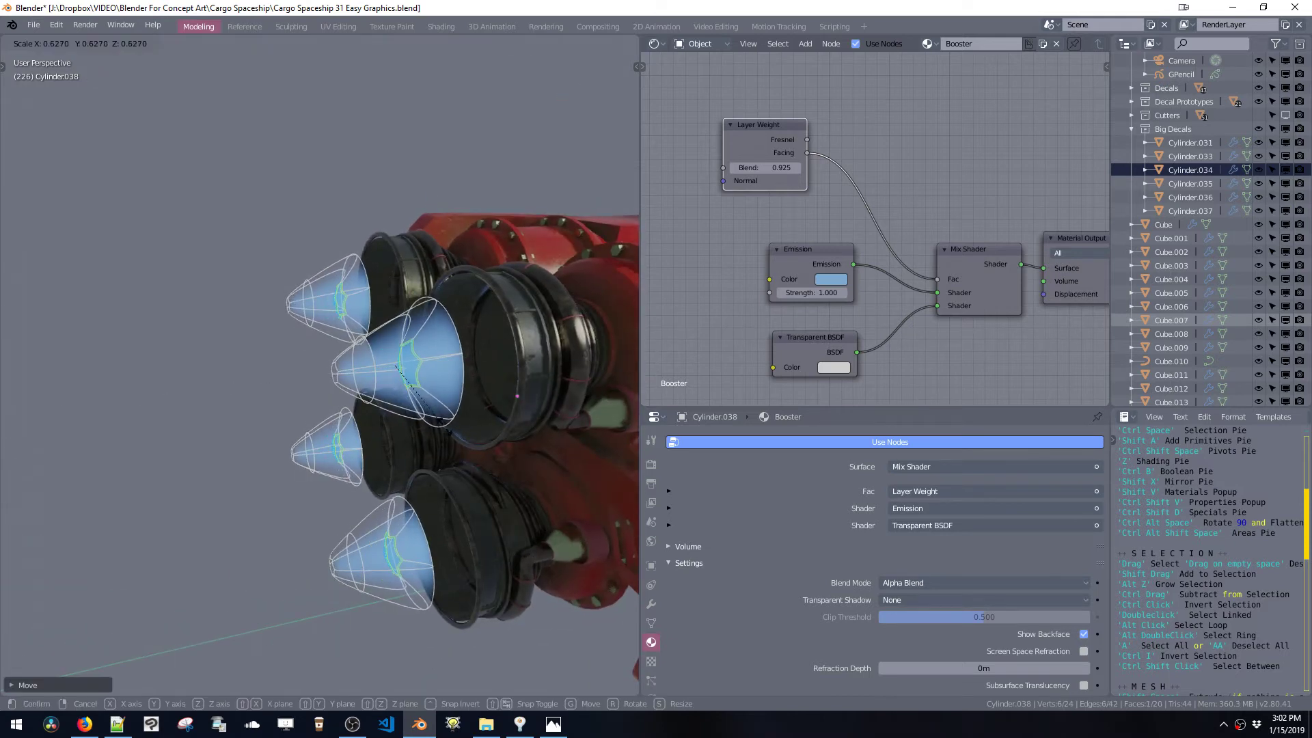
click(446, 436)
key(Tab)
middle_drag(445, 412, 491, 395)
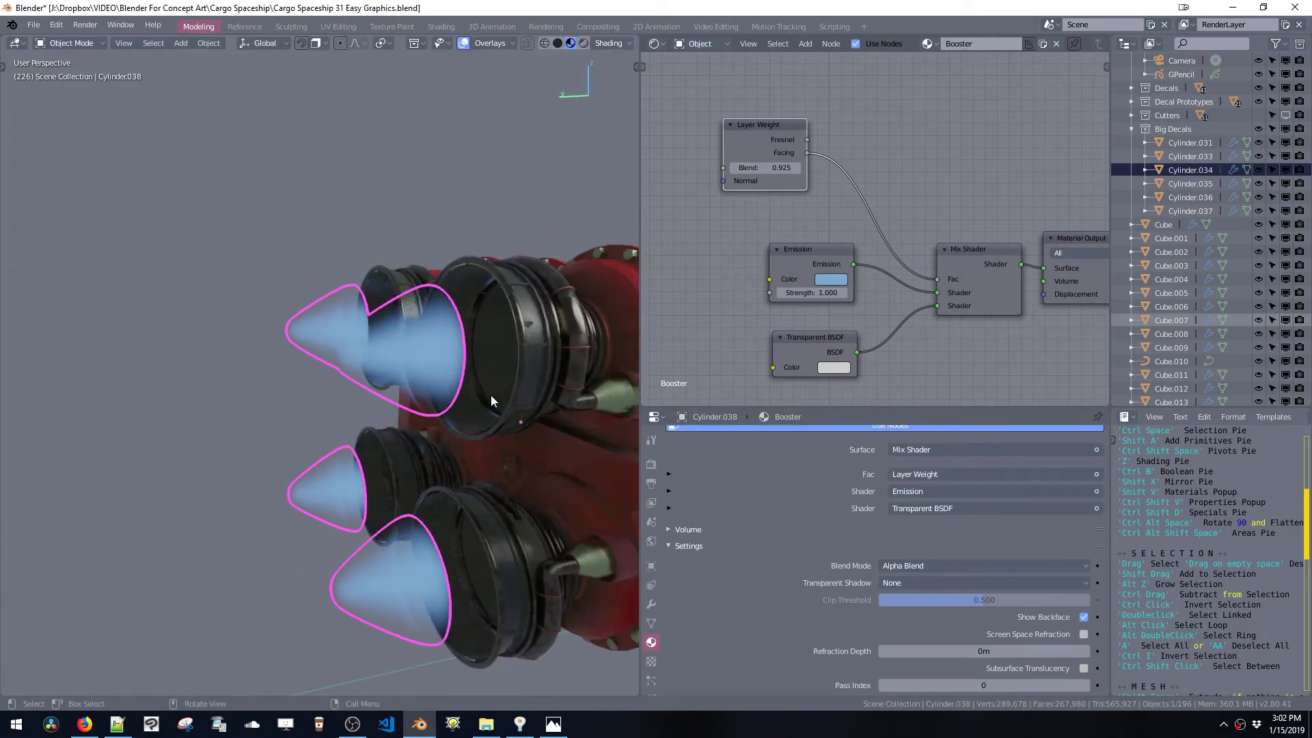
- Set the Booster material's blend mode to Additive and check the exhaust spikes from behind and the side
click(887, 569)
click(899, 539)
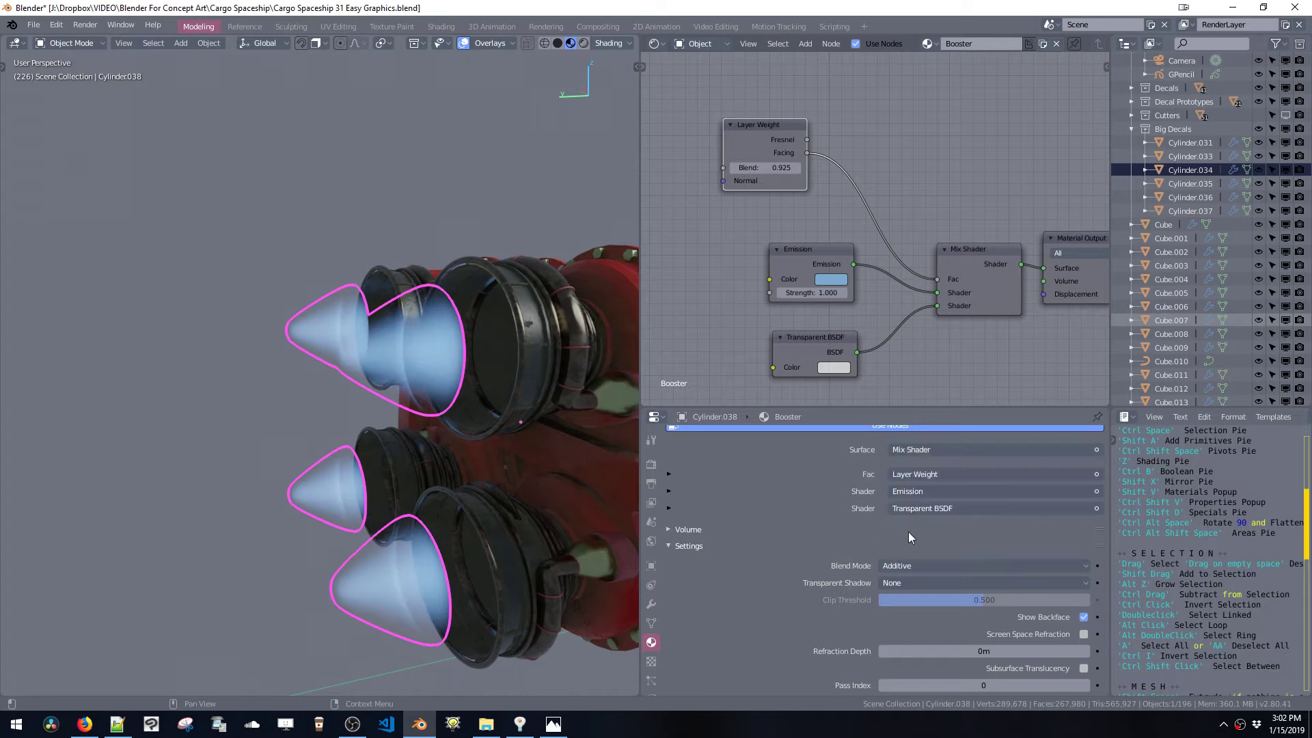
middle_drag(443, 433, 588, 410)
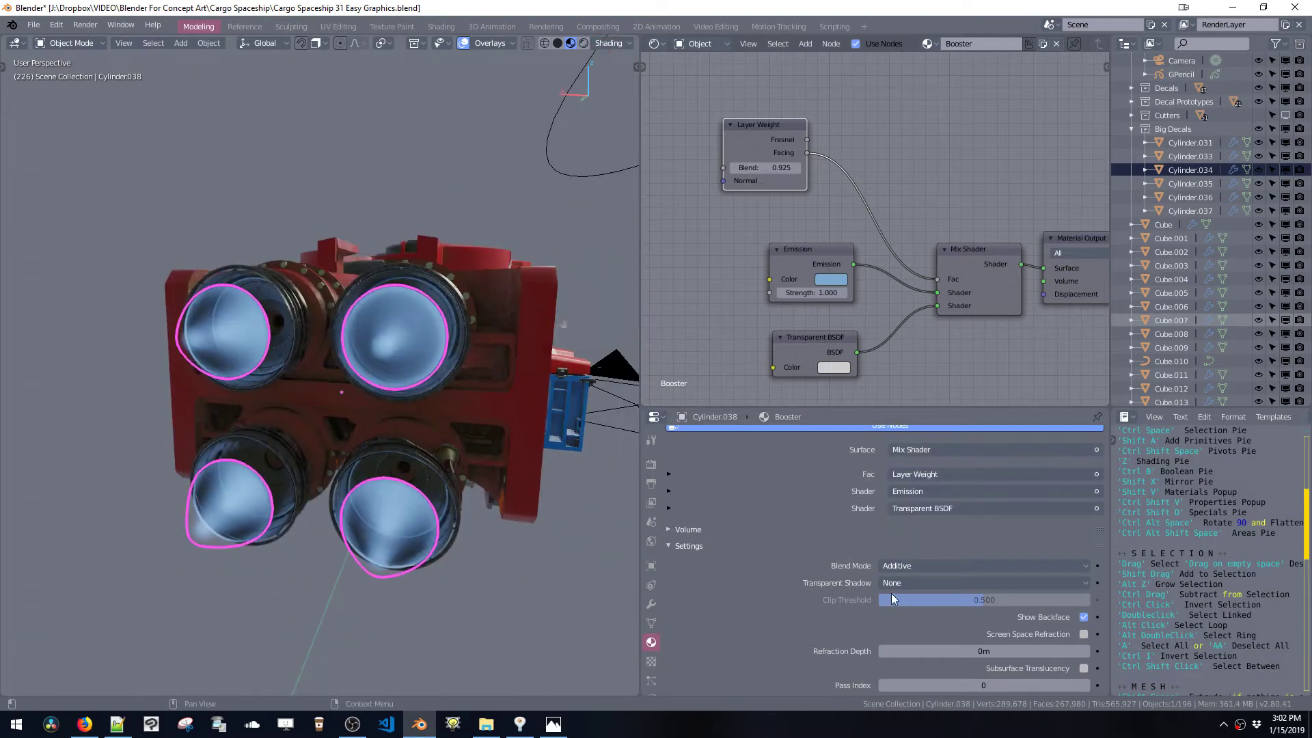
click(899, 566)
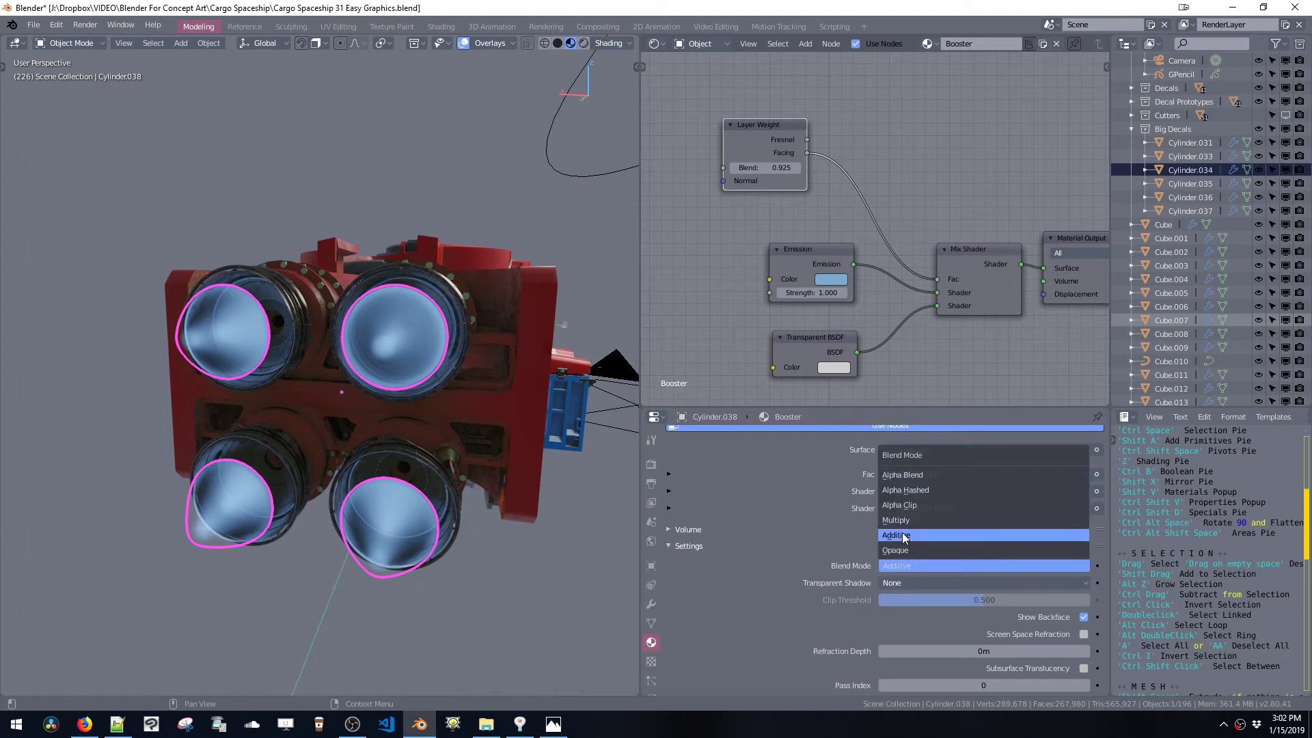
click(902, 533)
middle_drag(410, 387, 597, 404)
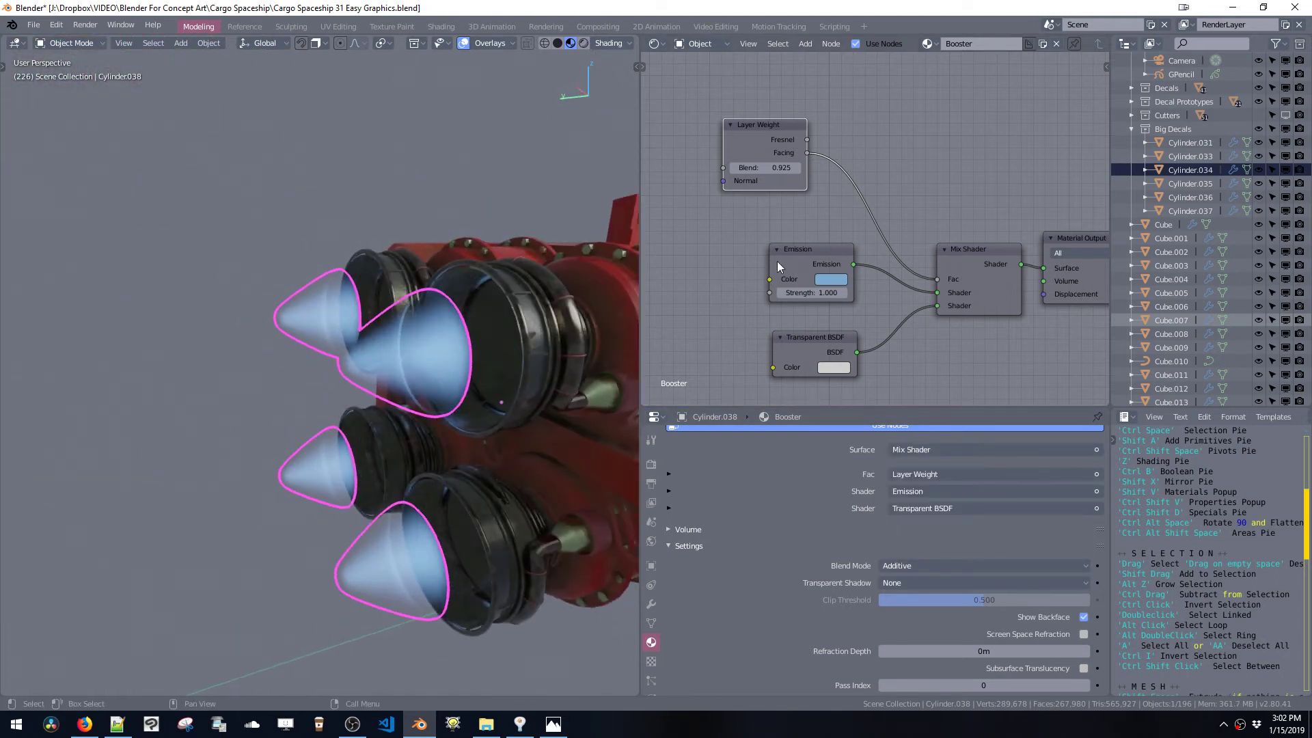
- Duplicate the Layer Weight node and connect the copy's Facing output to the Emission node's Color
middle_drag(733, 283, 813, 248)
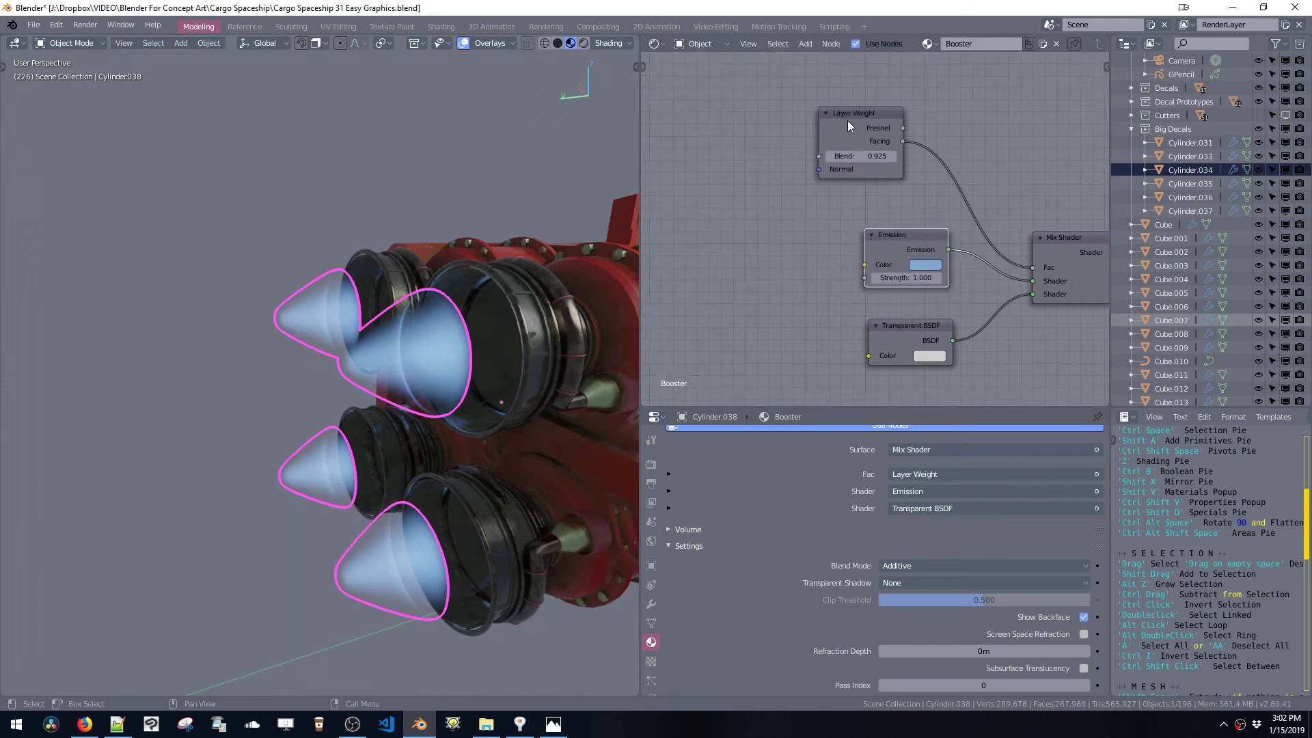
drag(847, 120, 758, 99)
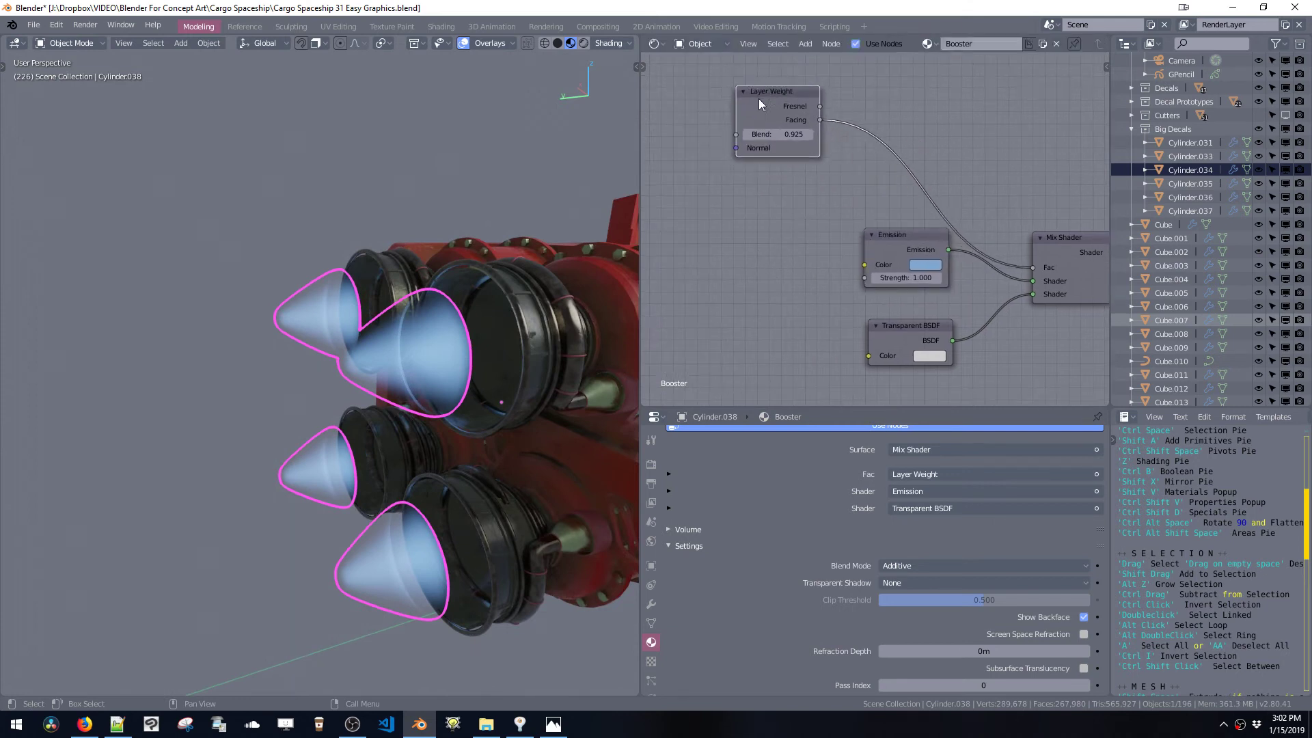
key(shift+d)
click(662, 224)
middle_drag(687, 323, 744, 306)
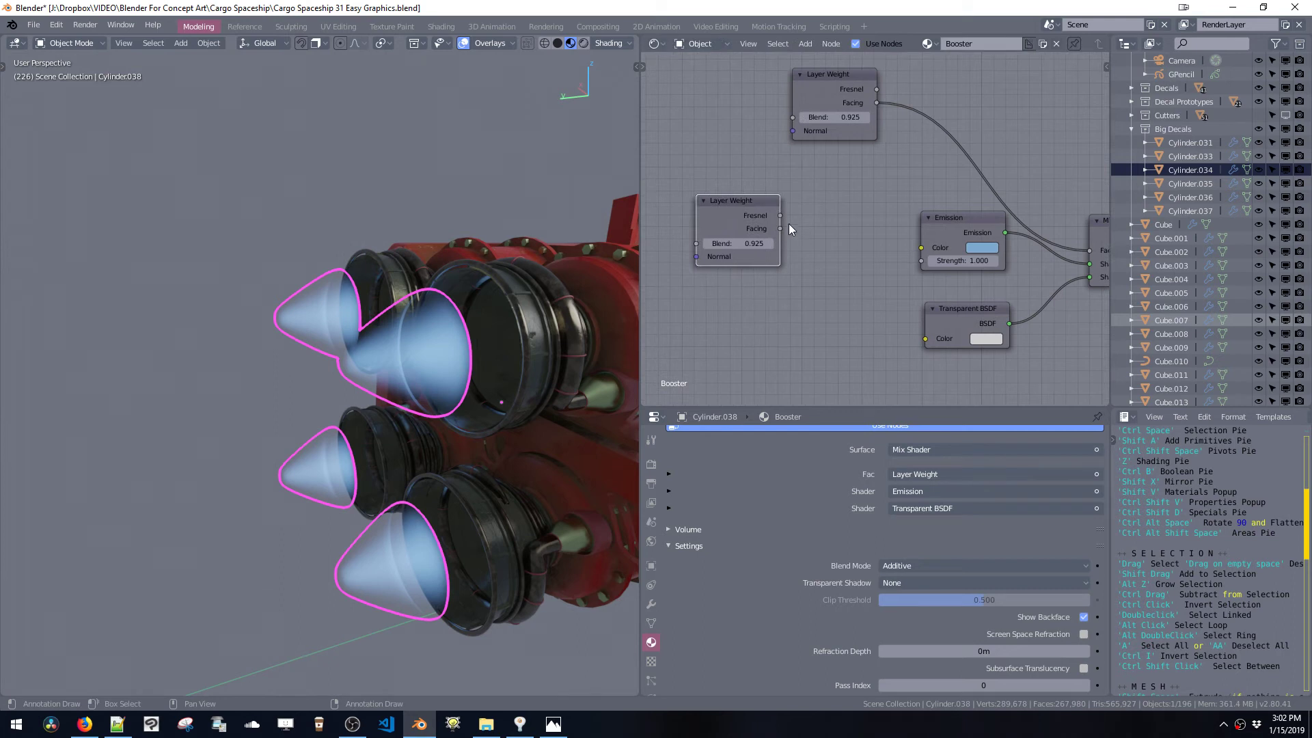
drag(780, 228, 920, 248)
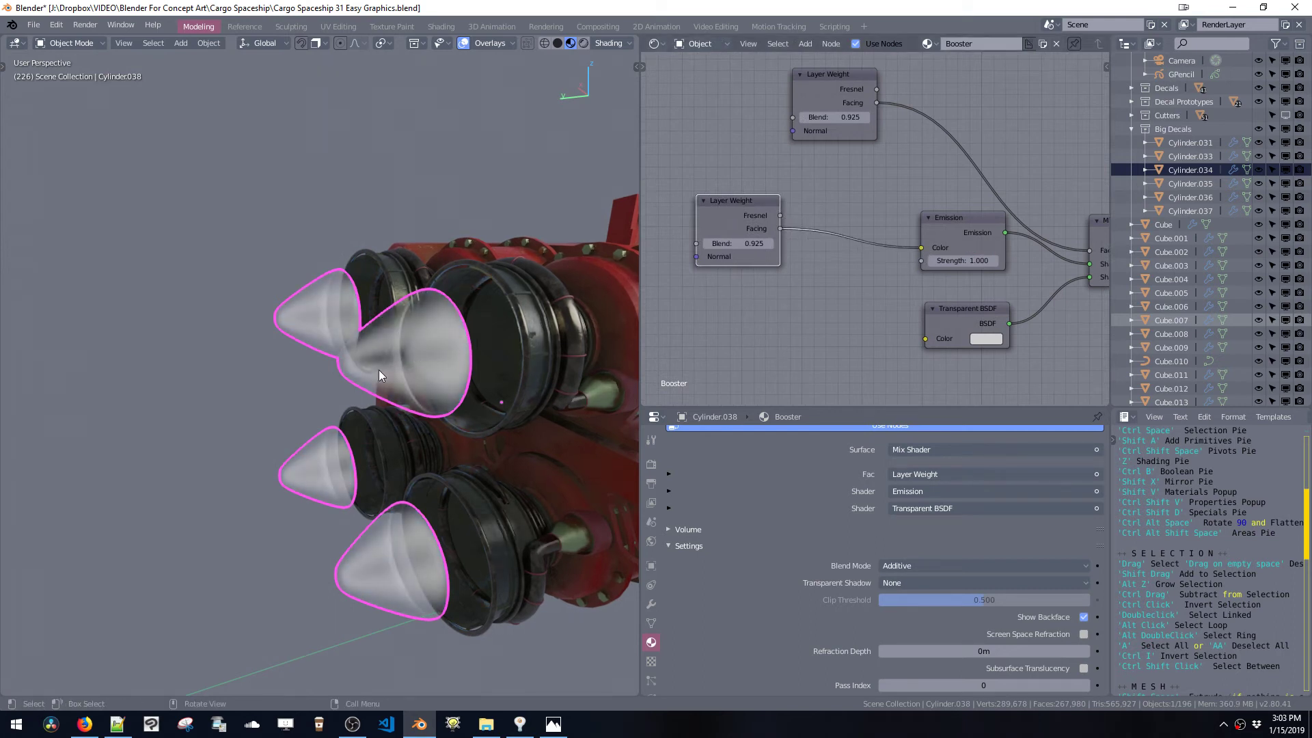
middle_drag(379, 371, 462, 365)
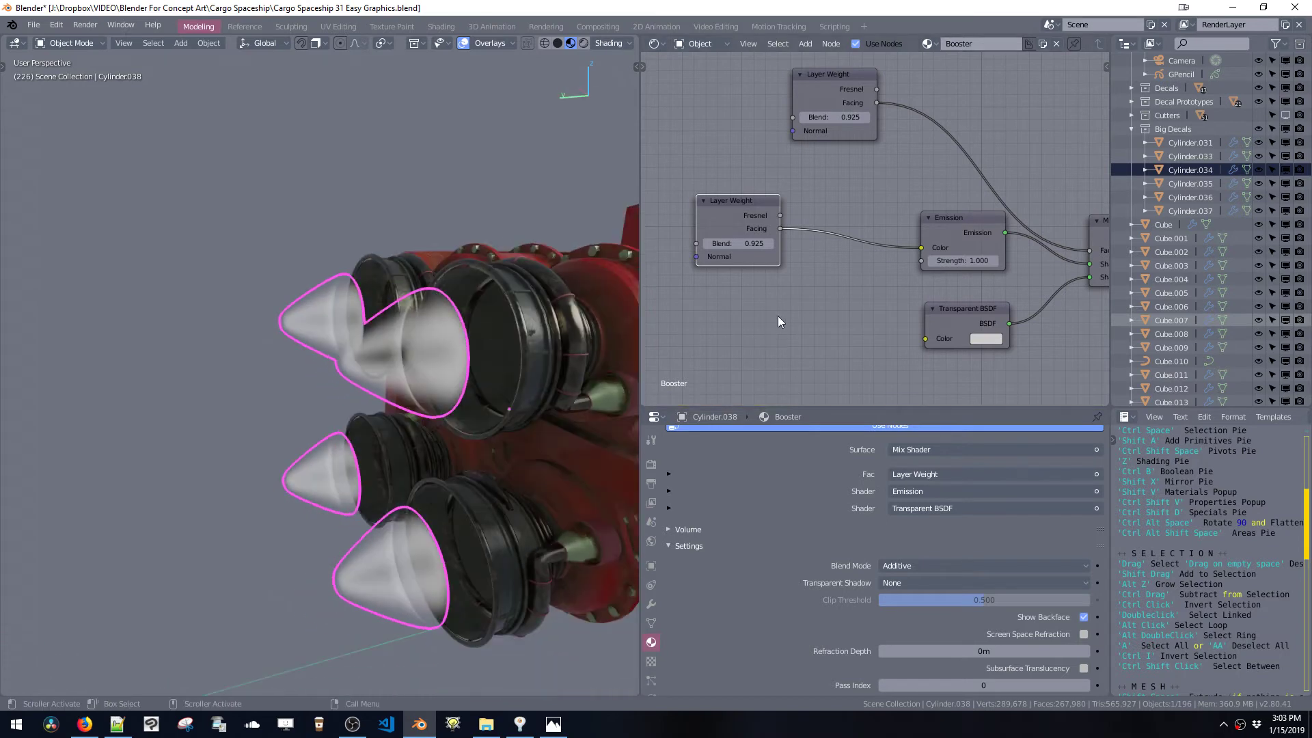
- Add a ColorRamp node and insert it between the duplicated Layer Weight node and the Emission Color input
key(shift+a)
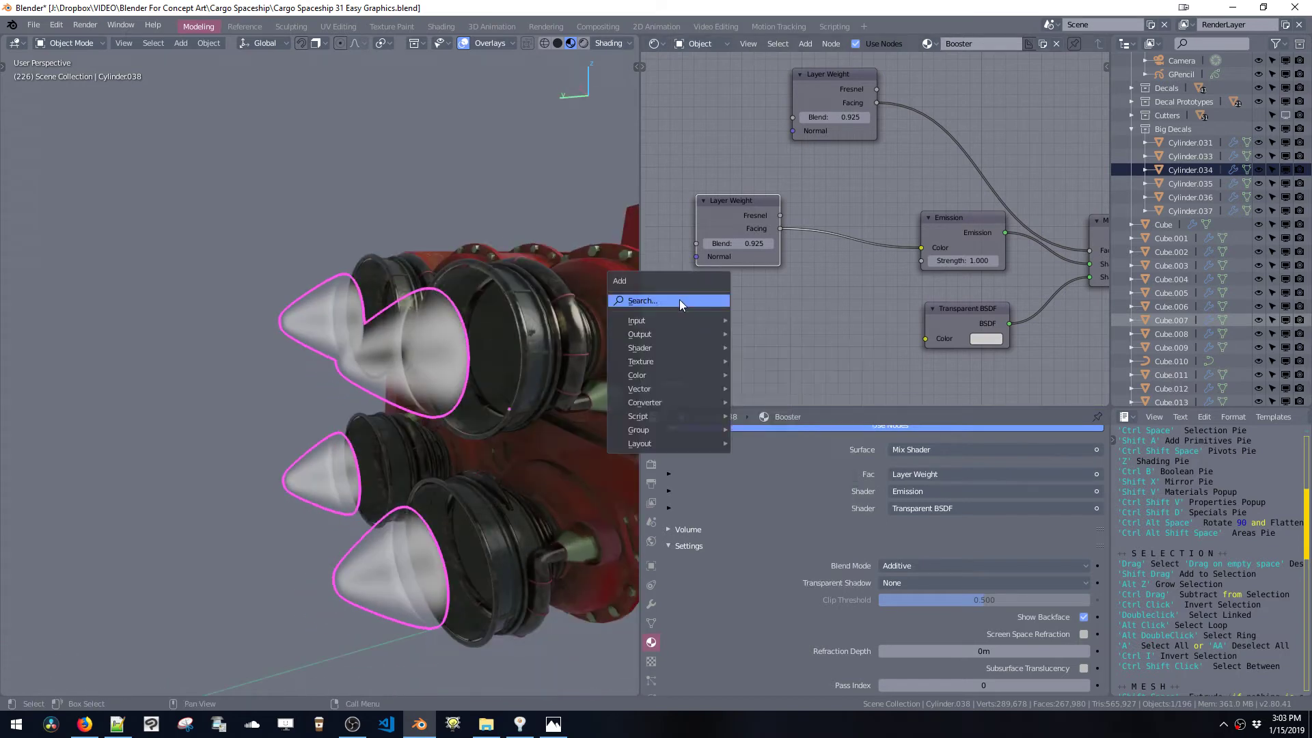
click(682, 300)
text(colo)
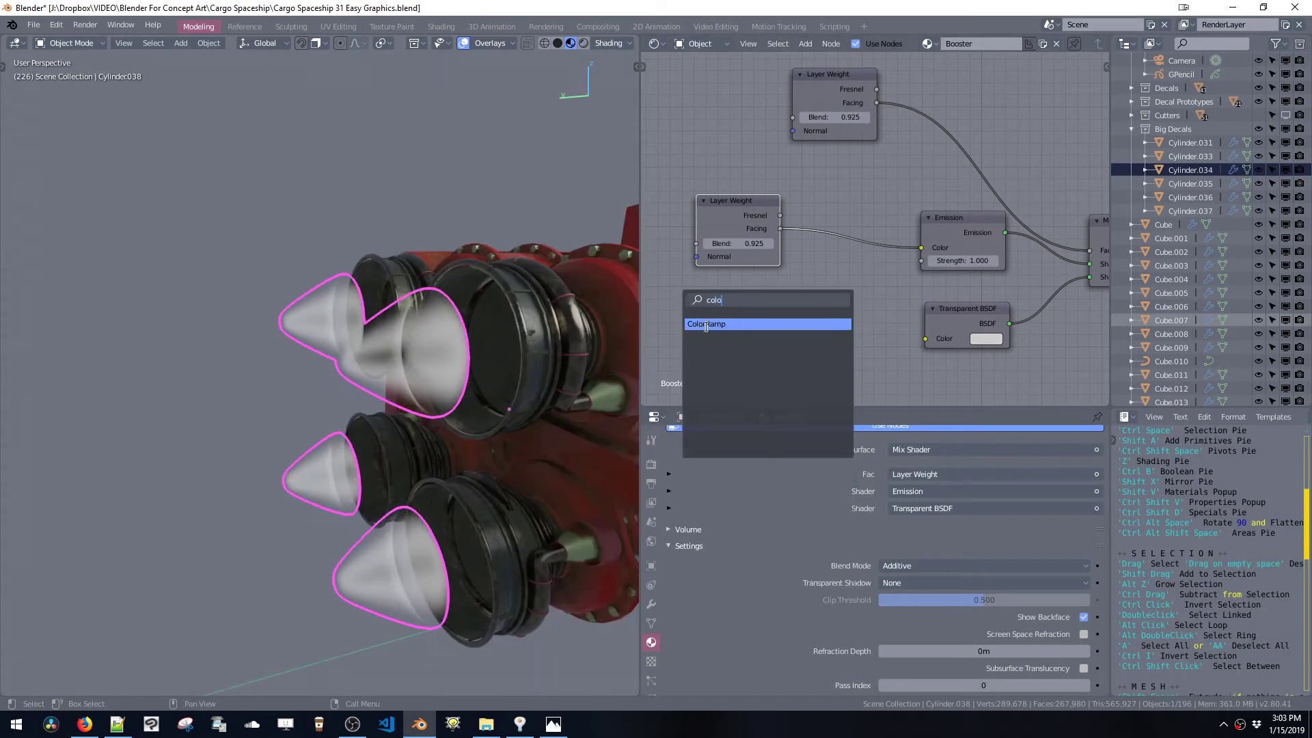
click(705, 324)
click(795, 195)
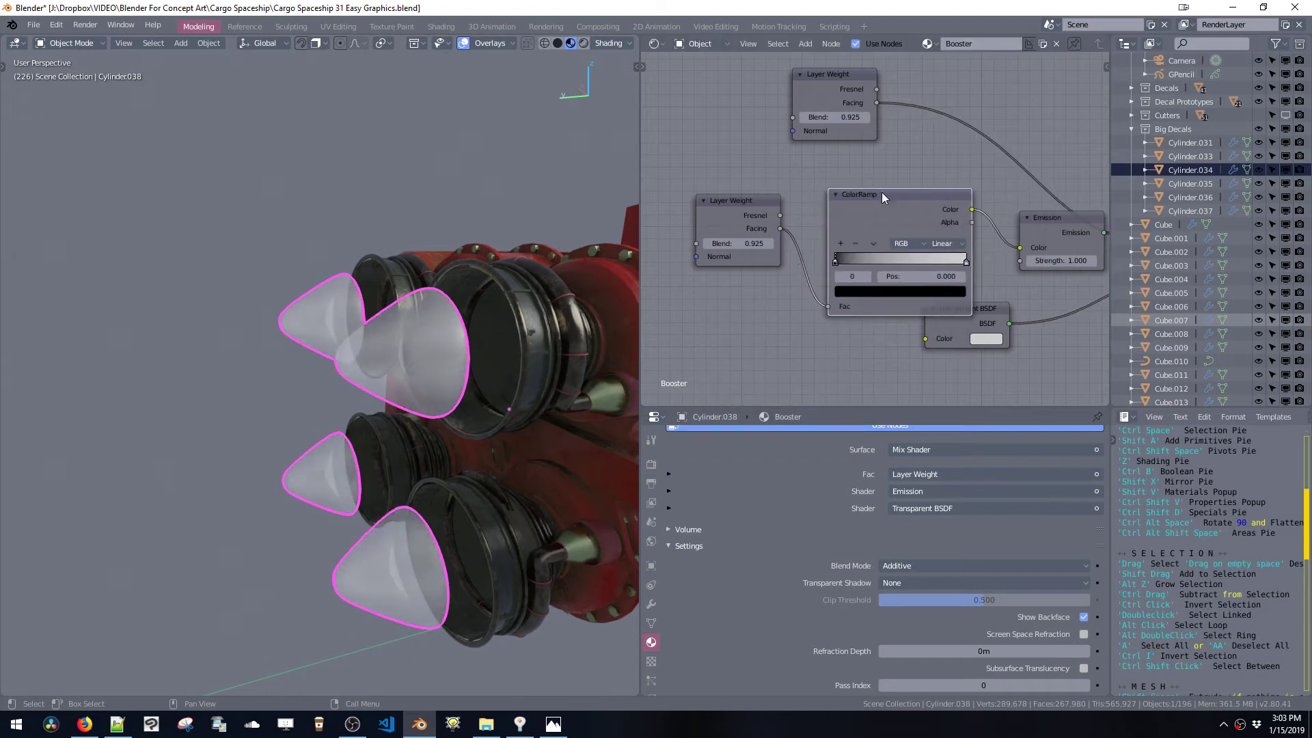
- Move the ColorRamp's black stop toward the middle of the gradient and try white and yellow-green on it
drag(882, 196, 865, 167)
drag(827, 227, 898, 235)
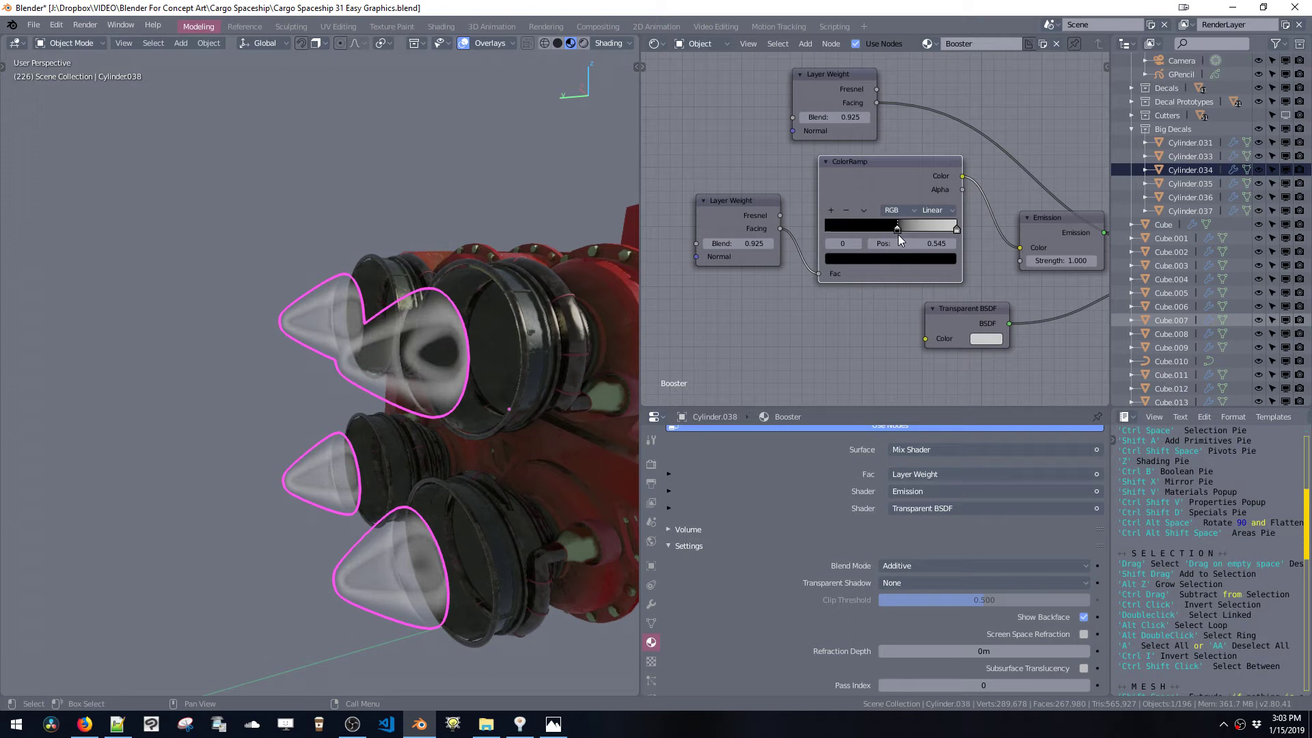
click(871, 257)
drag(881, 171, 932, 171)
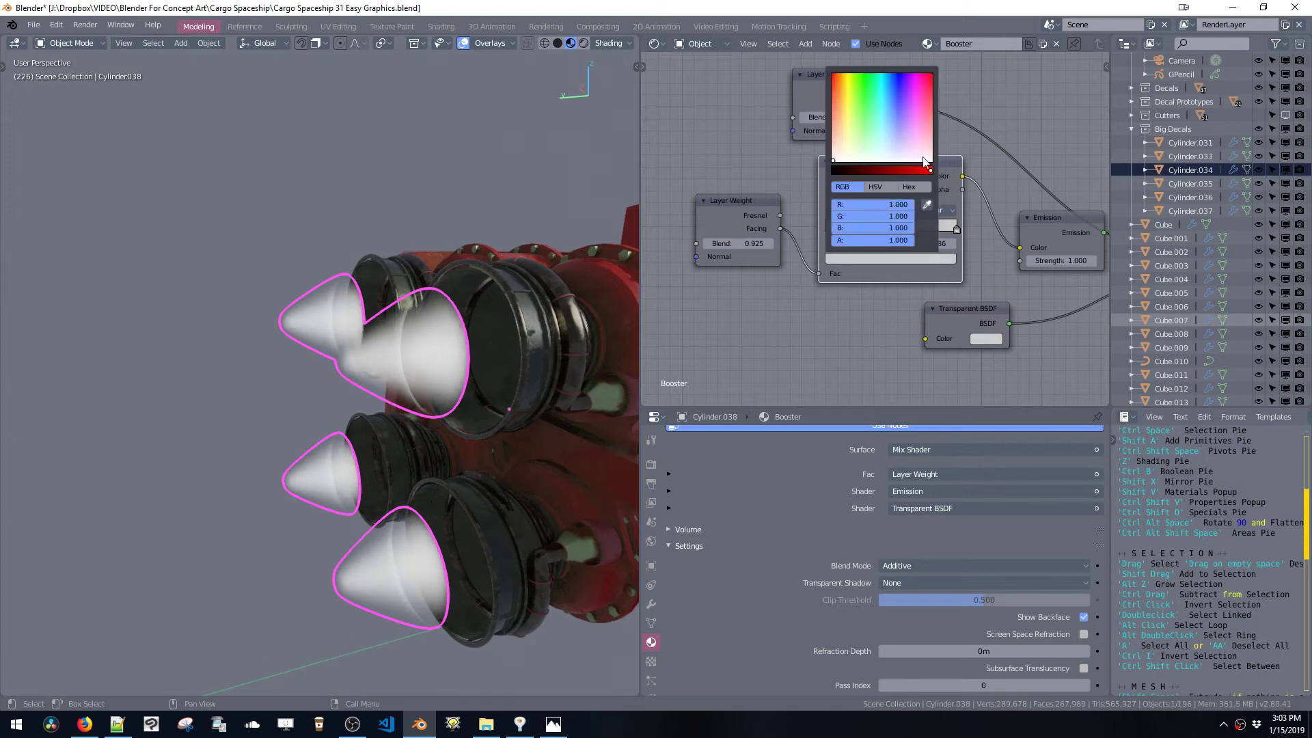
click(851, 75)
click(854, 68)
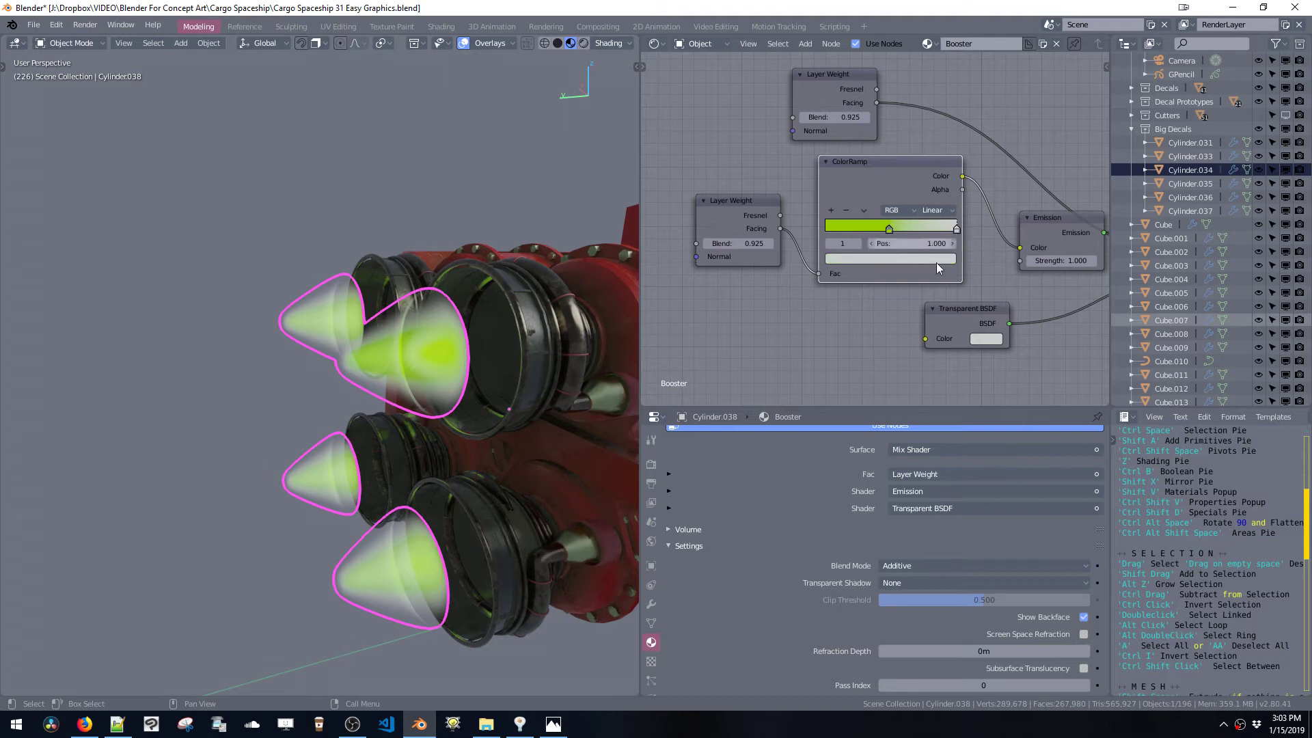
- Colour the ColorRamp's end stop bright blue, shift the node sideways and set that stop at position 1.000
click(933, 261)
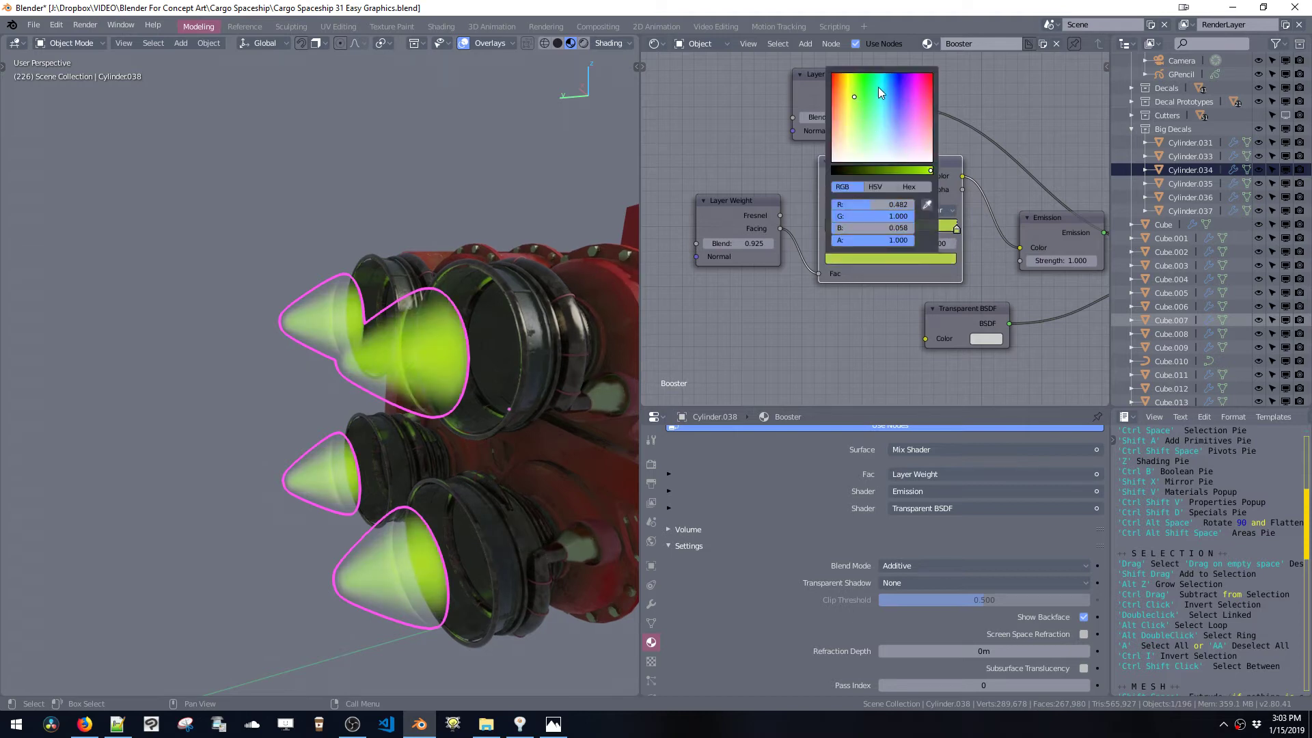
mouse_move(879, 87)
mouse_down()
mouse_move(906, 71)
mouse_move(892, 71)
mouse_up()
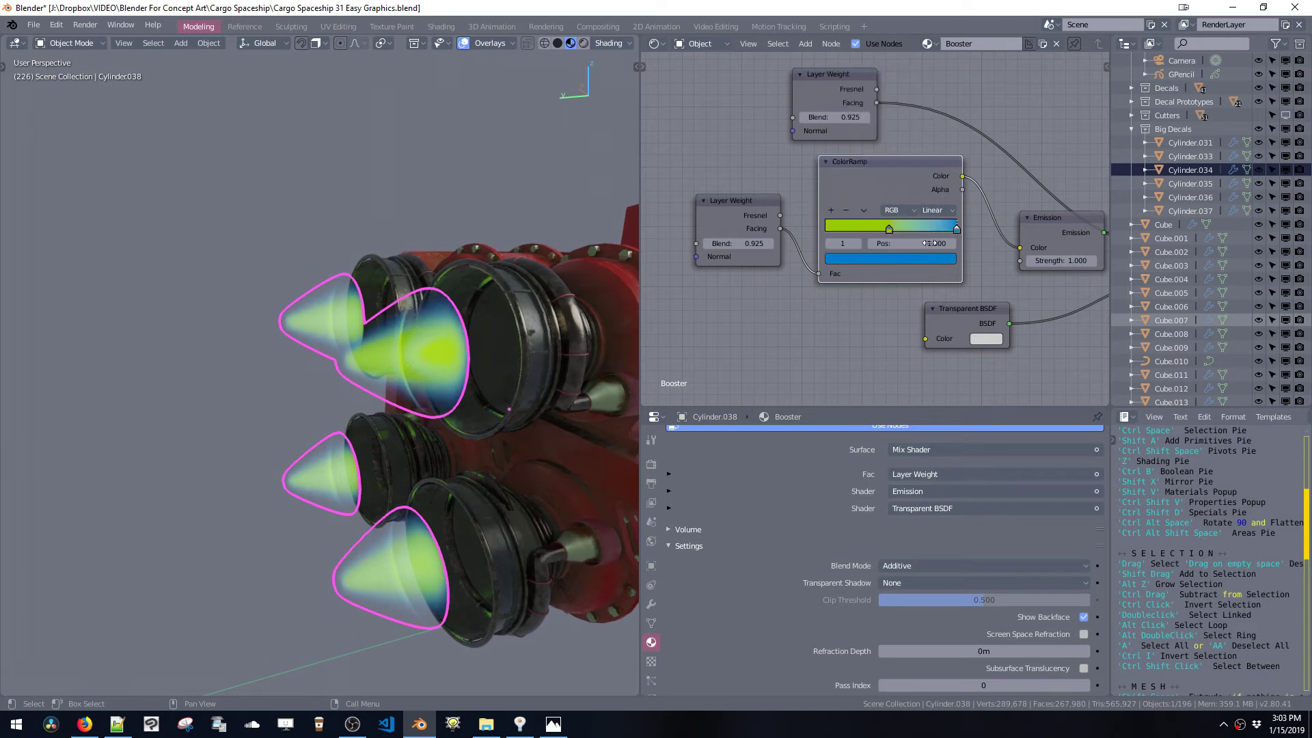
key(g)
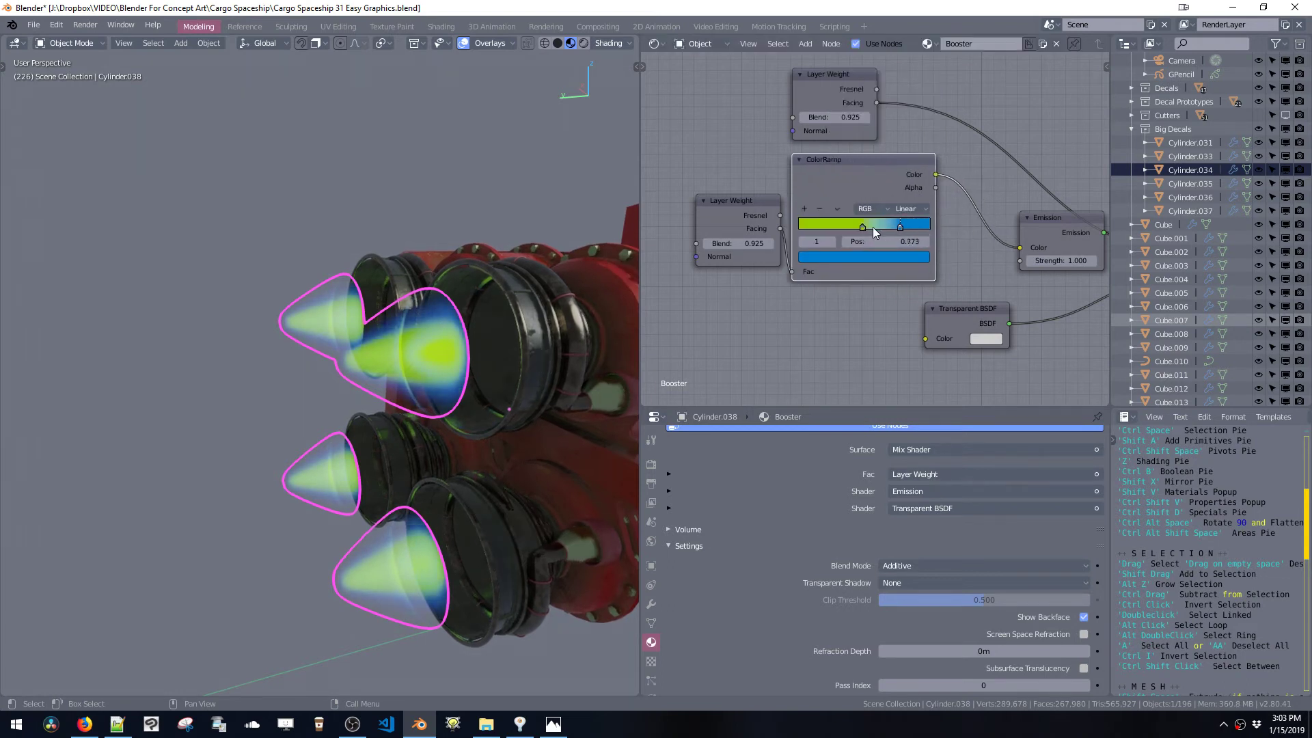
drag(863, 227, 962, 232)
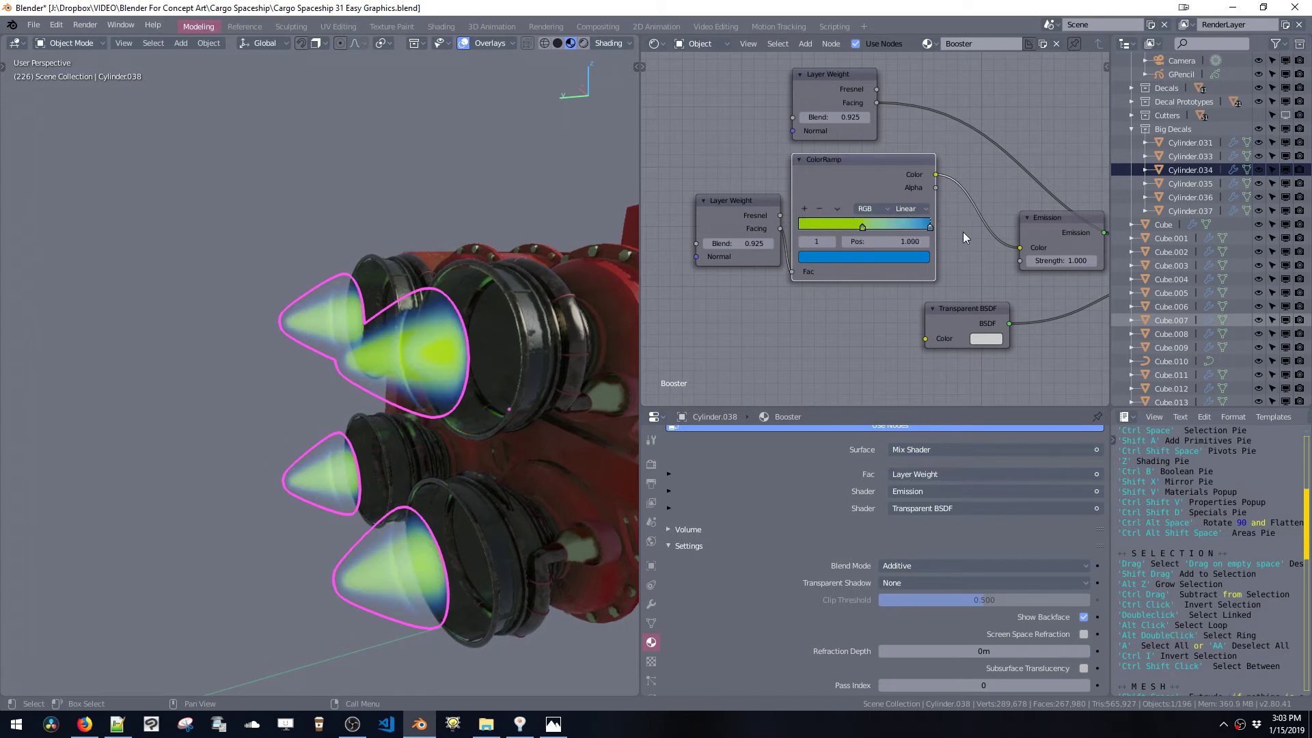
- Place the ColorRamp's first stop at position 0.241 and colour it deep indigo blue
drag(863, 224, 894, 224)
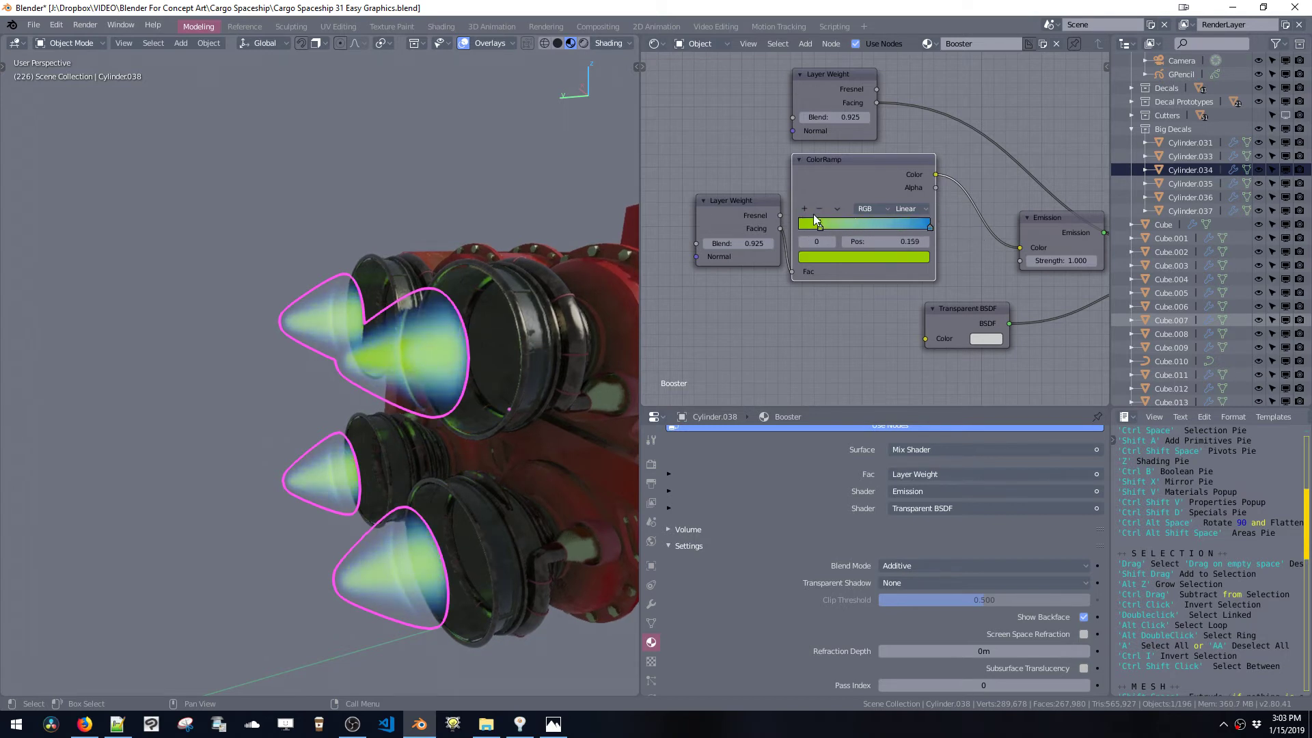
click(838, 256)
drag(838, 149, 871, 86)
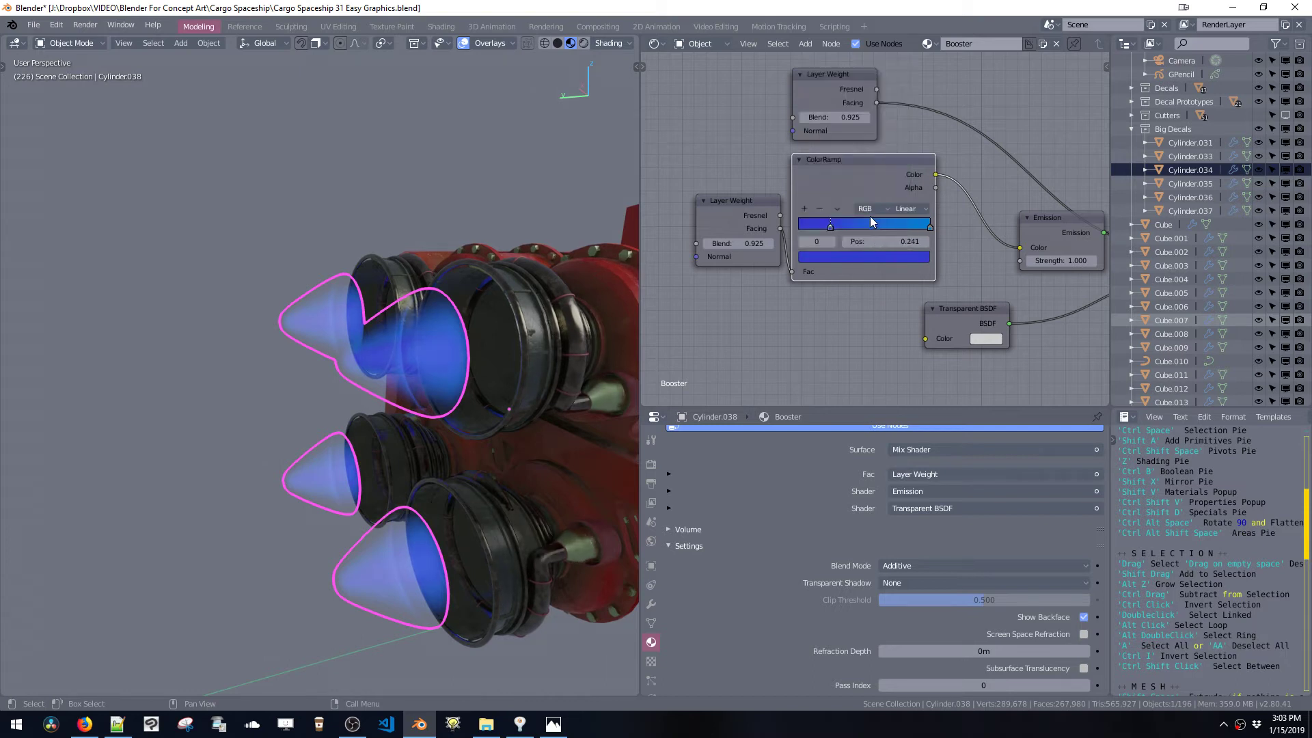
- Add a third ColorRamp stop so the gradient starts white, with the indigo stop at position 0.068
click(806, 207)
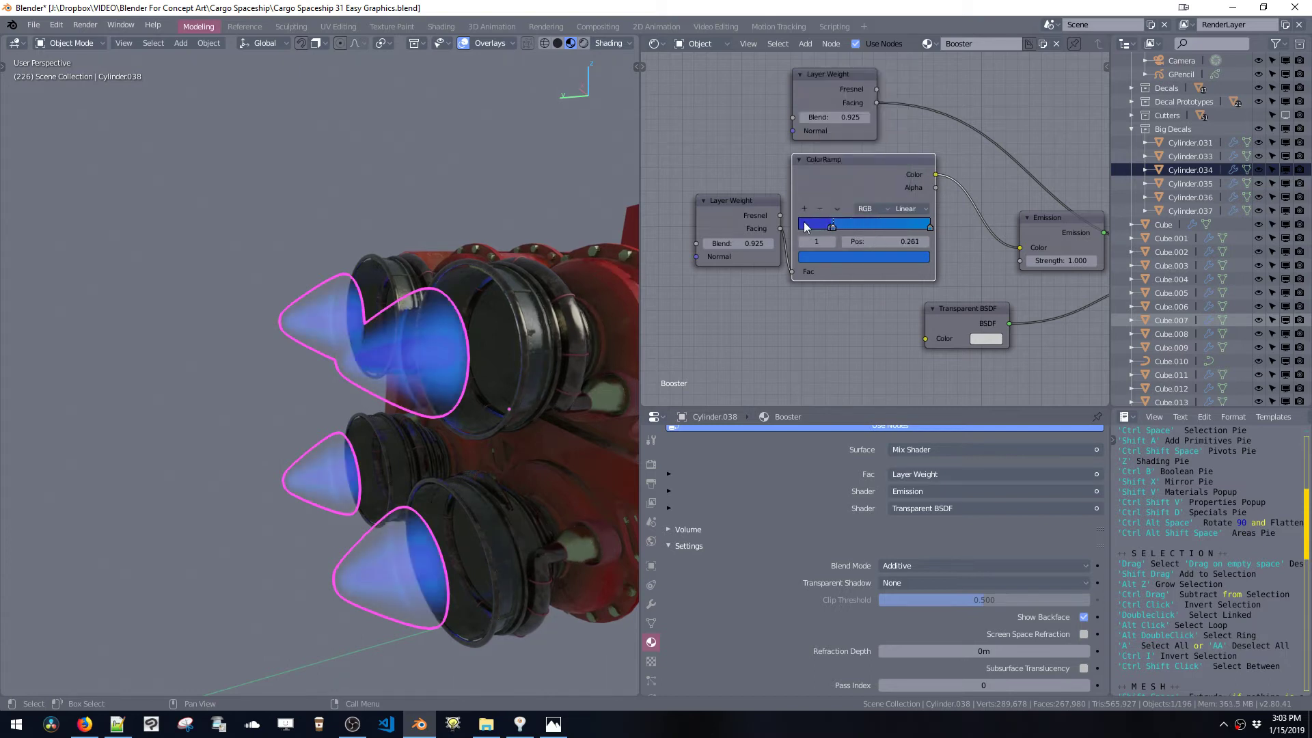
click(830, 258)
drag(832, 141, 800, 175)
drag(826, 231, 806, 232)
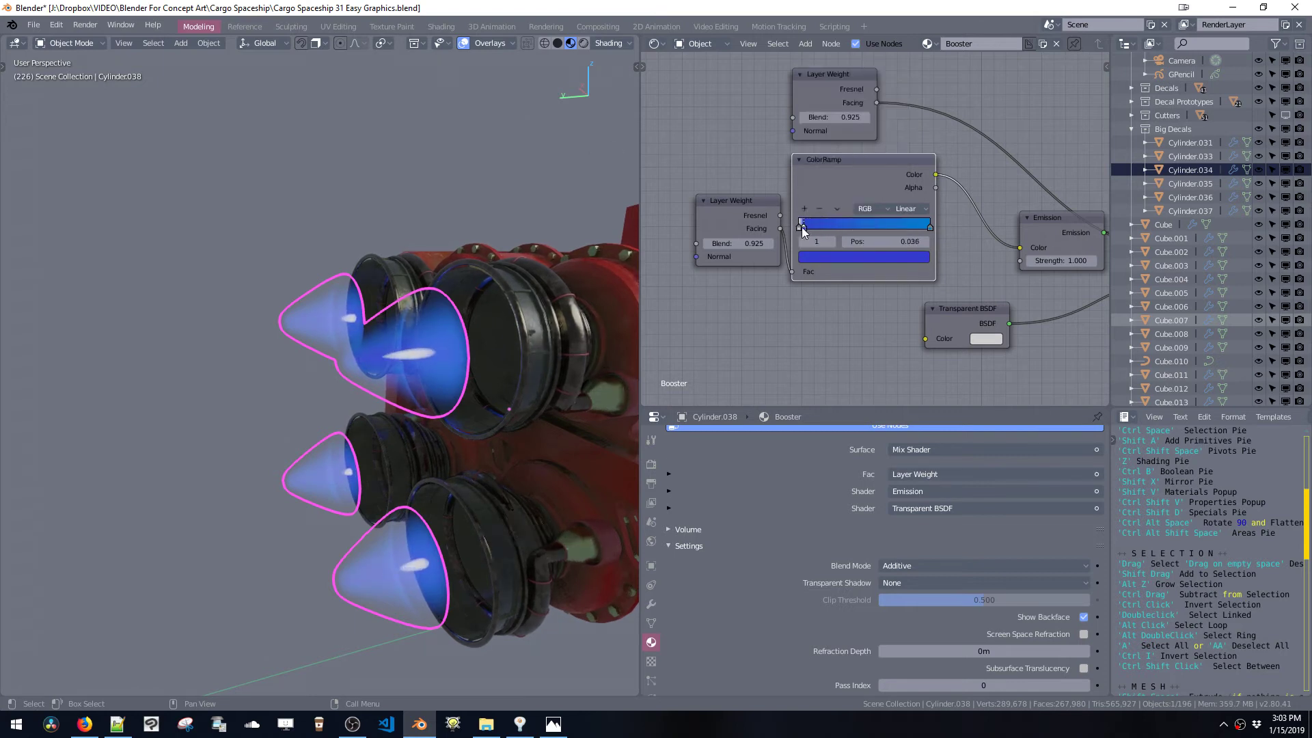
drag(812, 224, 810, 223)
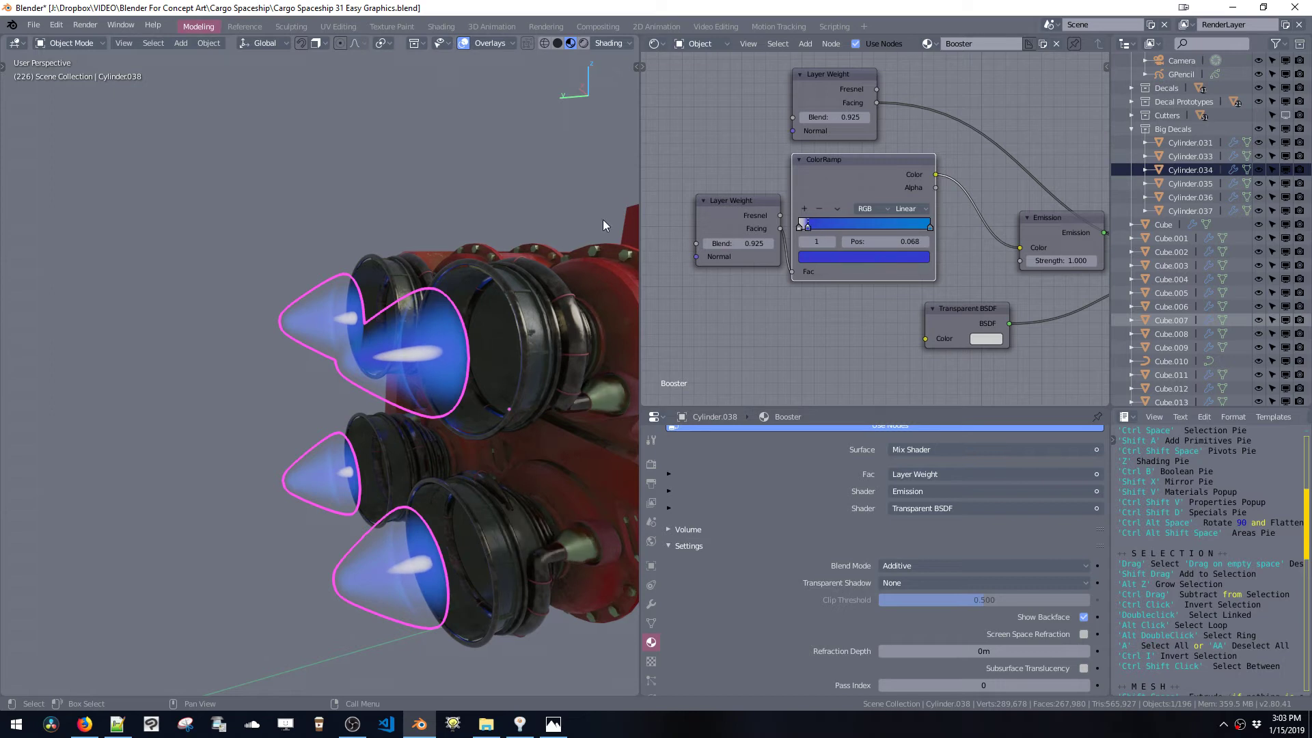
- Scale down the selected rim at the nozzle end of the exhaust spikes in Edit Mode
key(Tab)
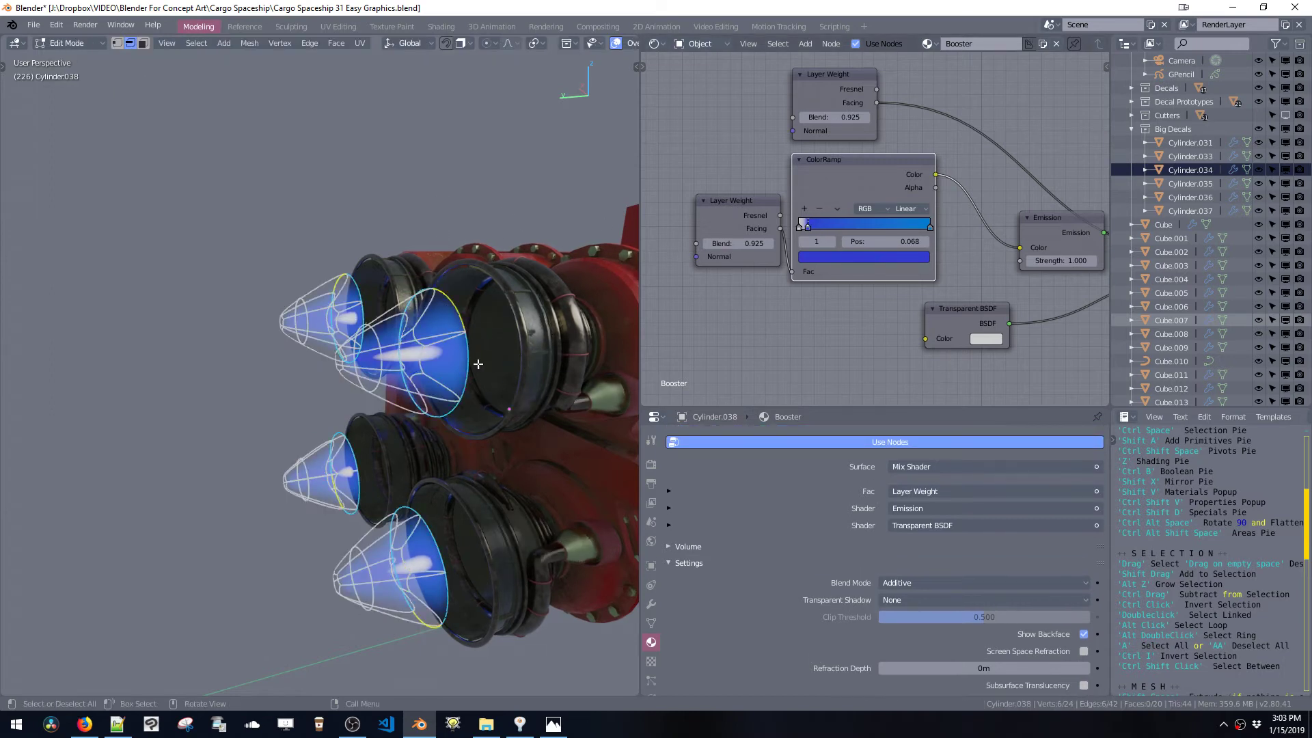
key(s)
click(499, 408)
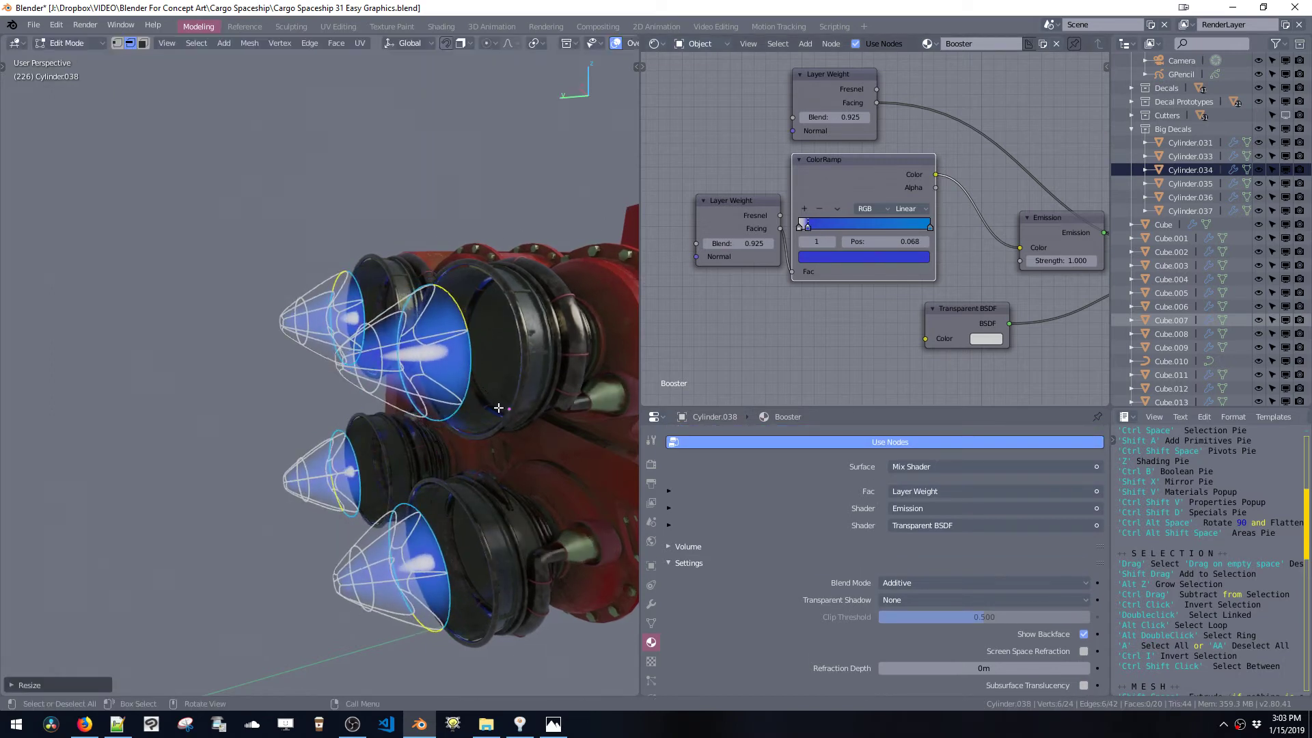
click(553, 448)
key(s)
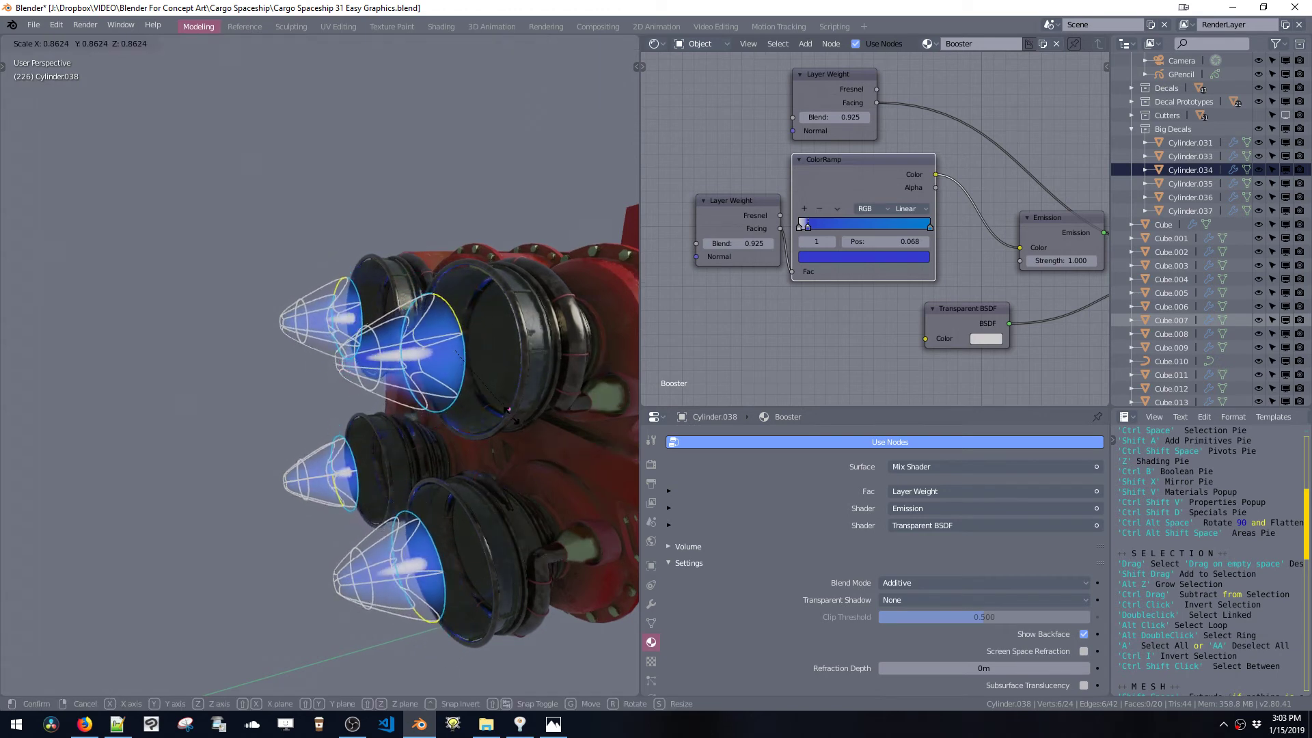
click(537, 439)
- Move the selection at the spikes' tips along the Y axis and dissolve the tip geometry to blunt the spikes
middle_drag(536, 439, 328, 400)
key(Tab)
key(Tab)
middle_drag(451, 336, 369, 390)
click(386, 432)
key(g)
key(y)
click(434, 451)
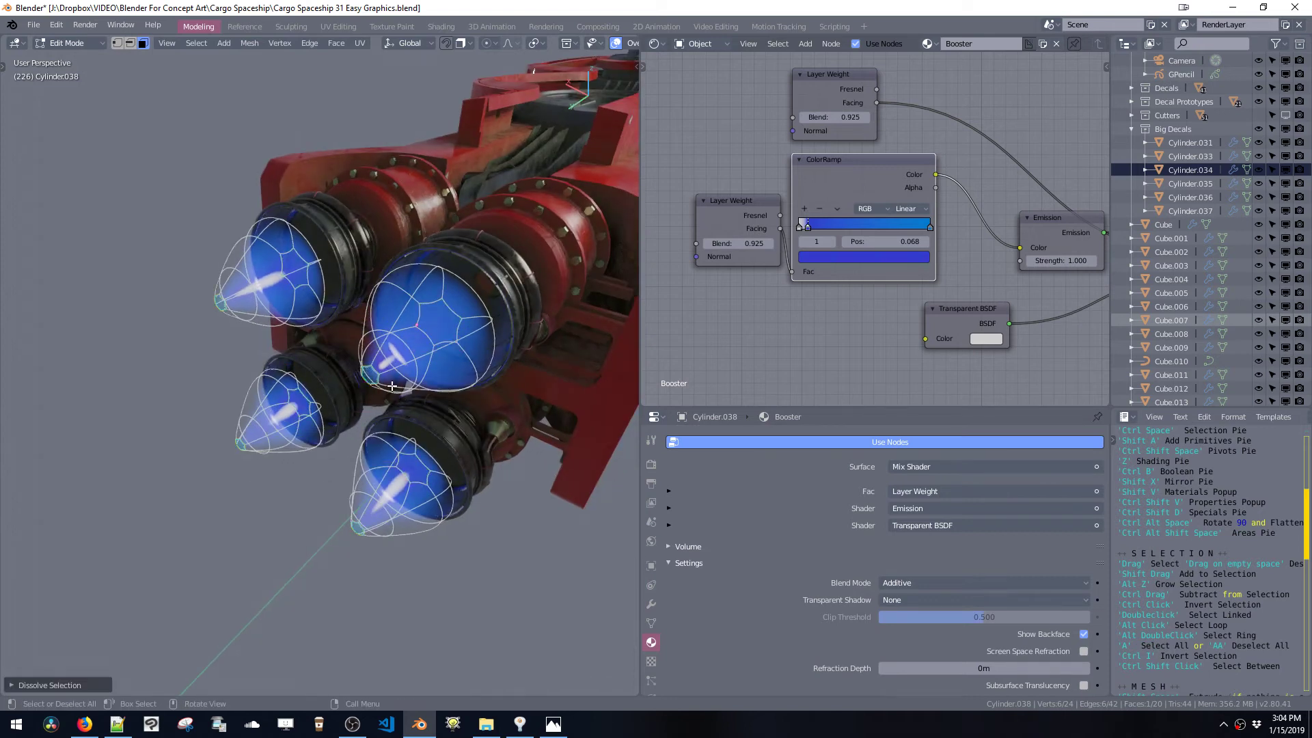
key(ctrl+x)
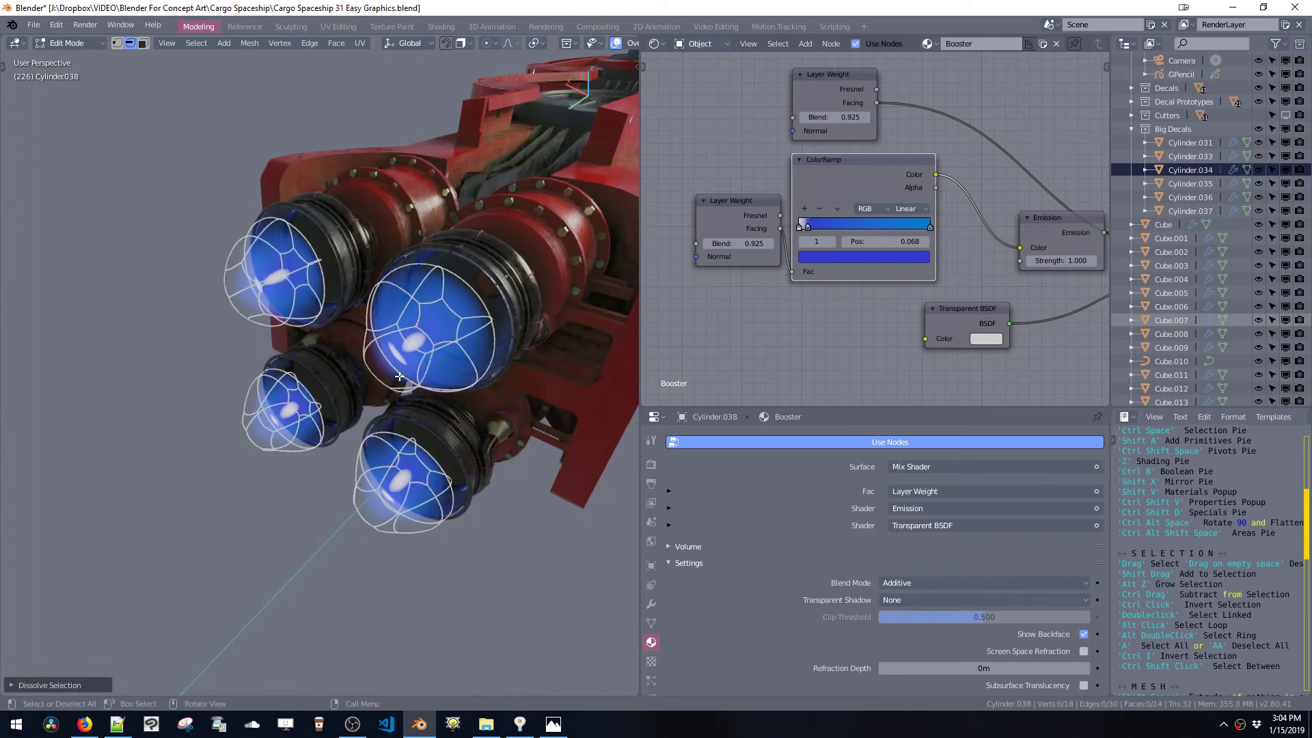
- Select the blunt outer end of the exhaust shapes, reposition it along the Y axis and return to Object Mode
middle_drag(400, 377, 316, 425)
click(369, 380)
key(g)
key(y)
click(333, 391)
key(Tab)
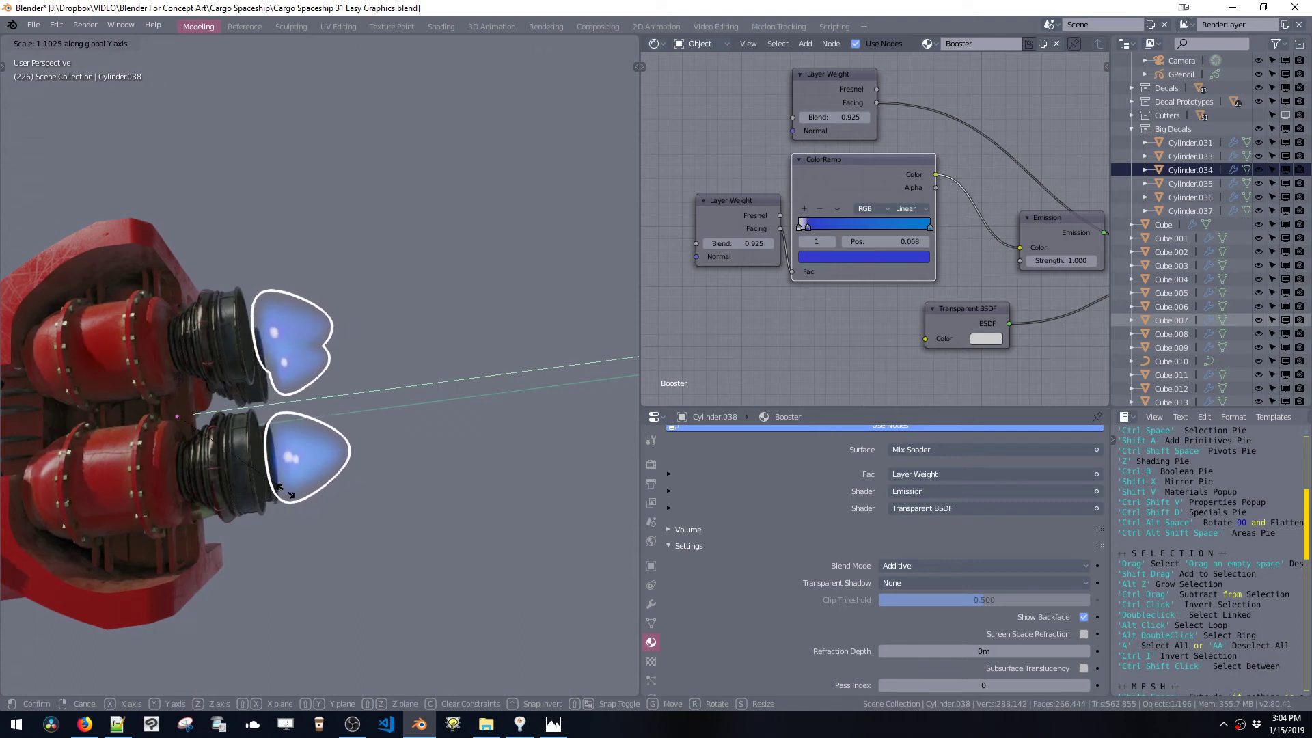
- Scale the exhaust object along the Y axis and move it away from the nozzles along Y
click(273, 492)
key(g)
key(y)
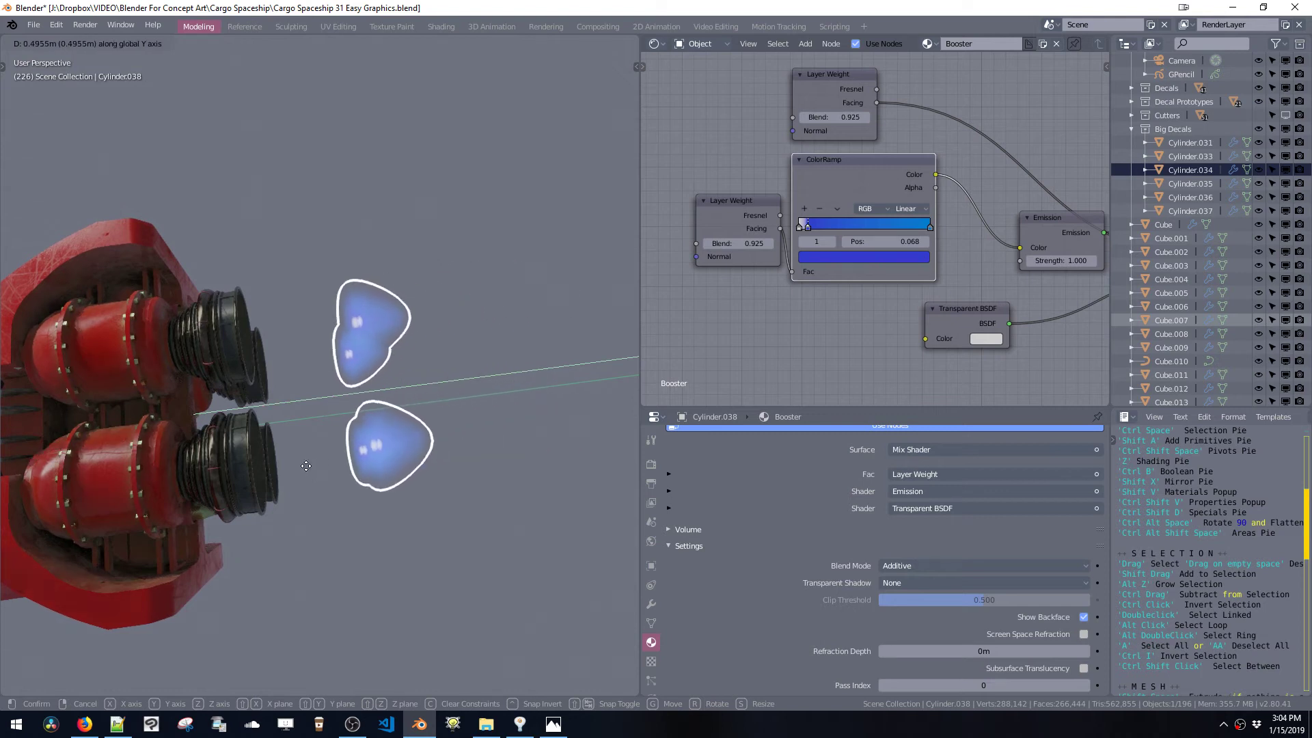
click(270, 412)
shift+middle_drag(272, 408, 359, 429)
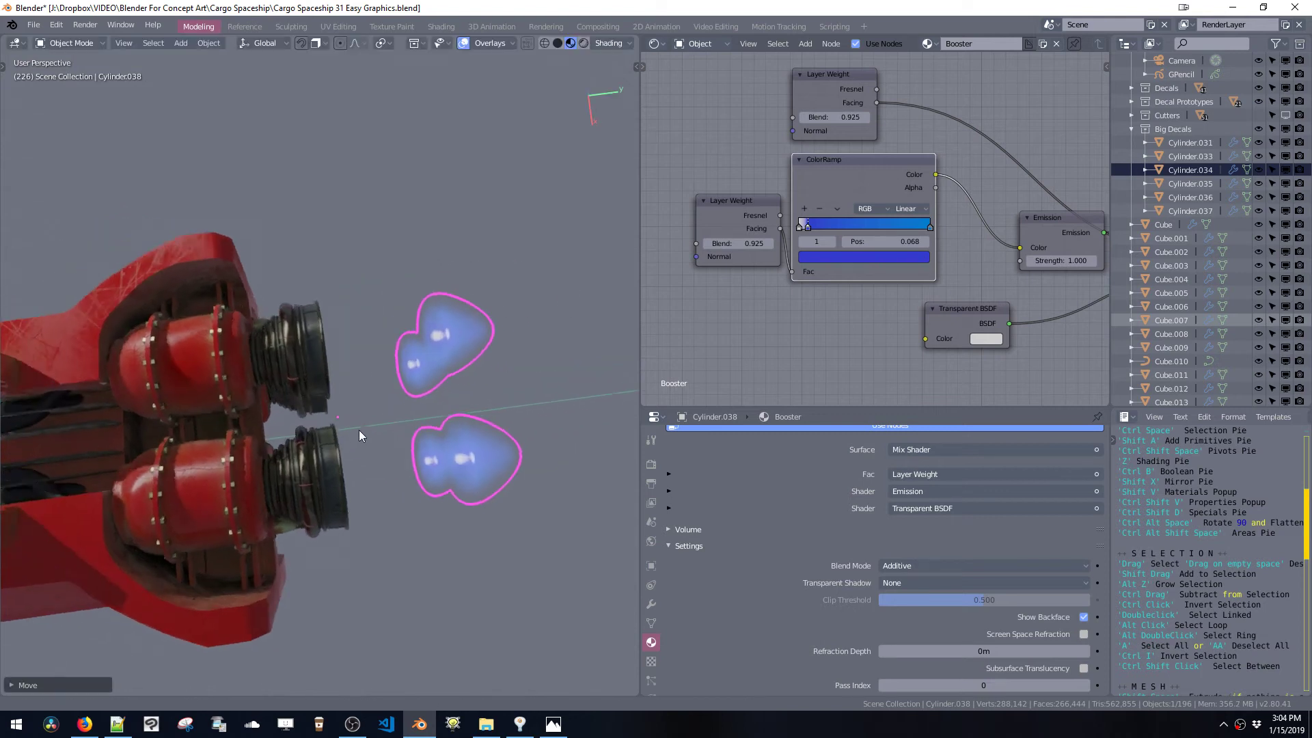
key(g)
key(y)
click(341, 432)
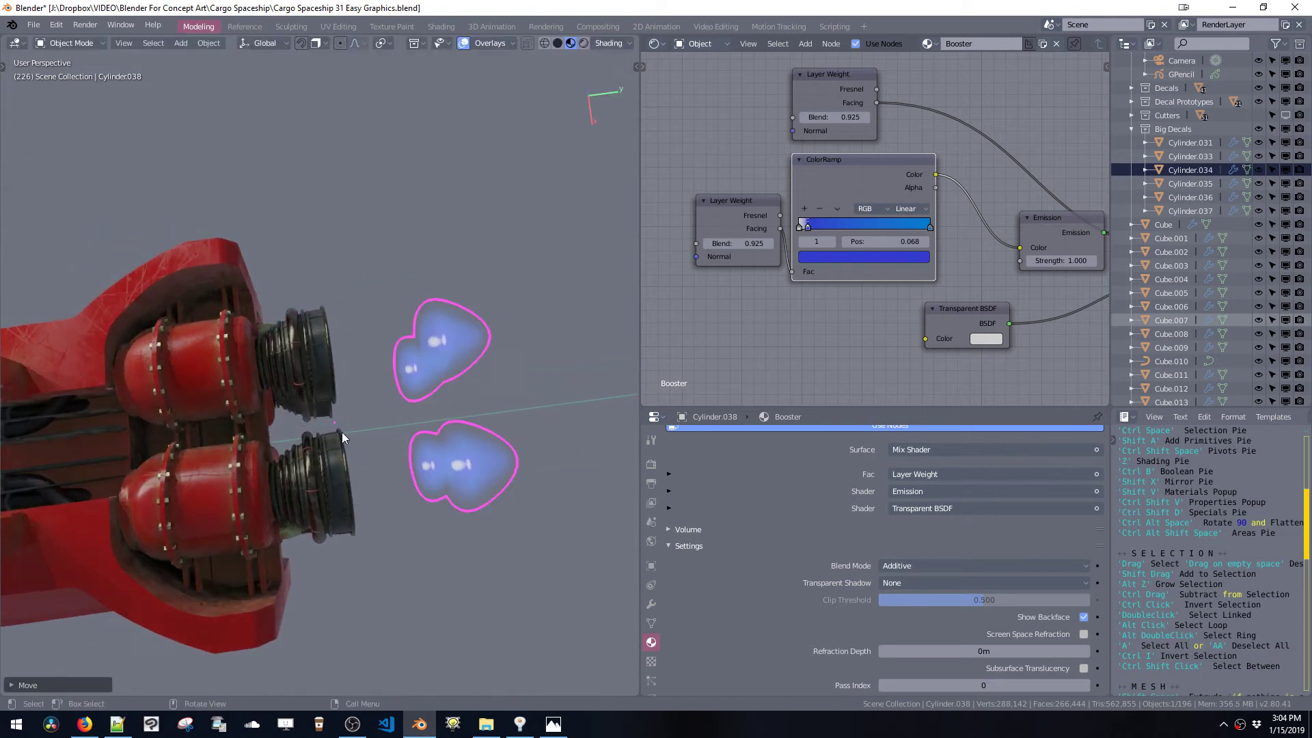
- Select the whole exhaust mesh in Edit Mode and move it along the Y axis back against the nozzles
middle_drag(406, 409, 355, 473)
key(Tab)
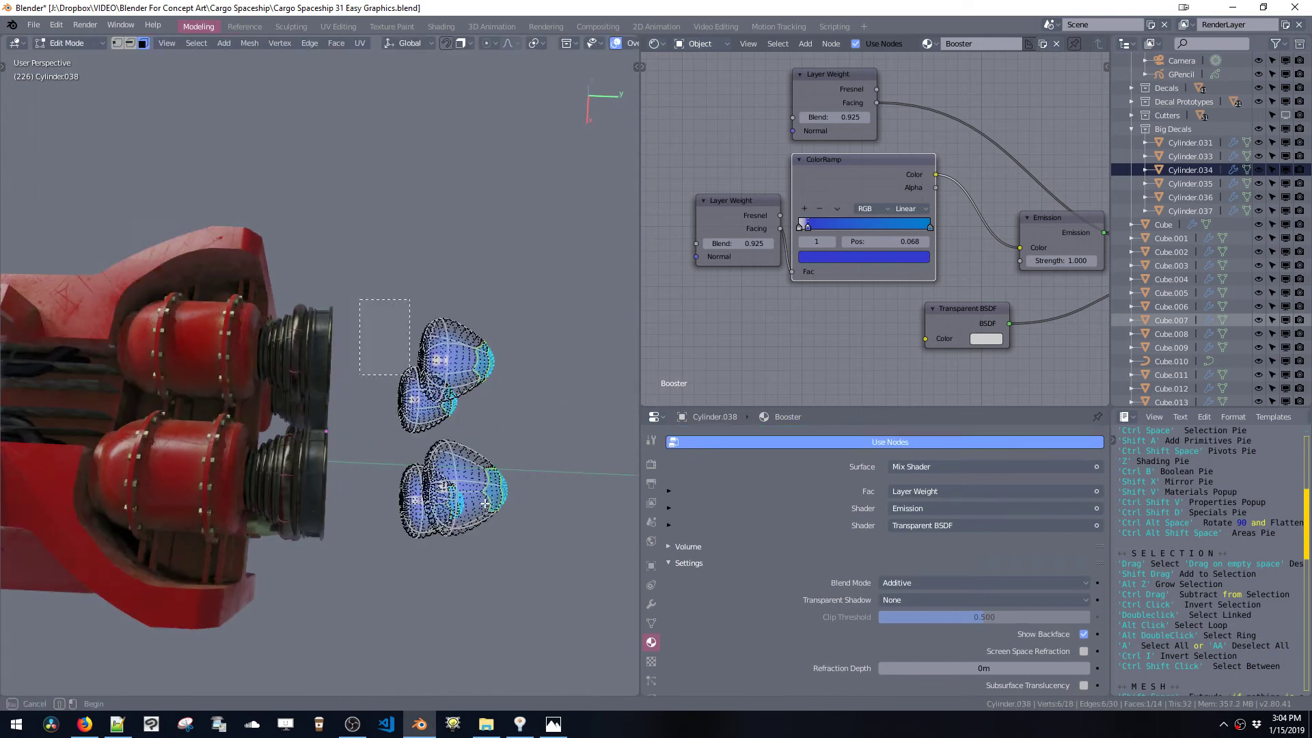
key(a)
key(g)
key(y)
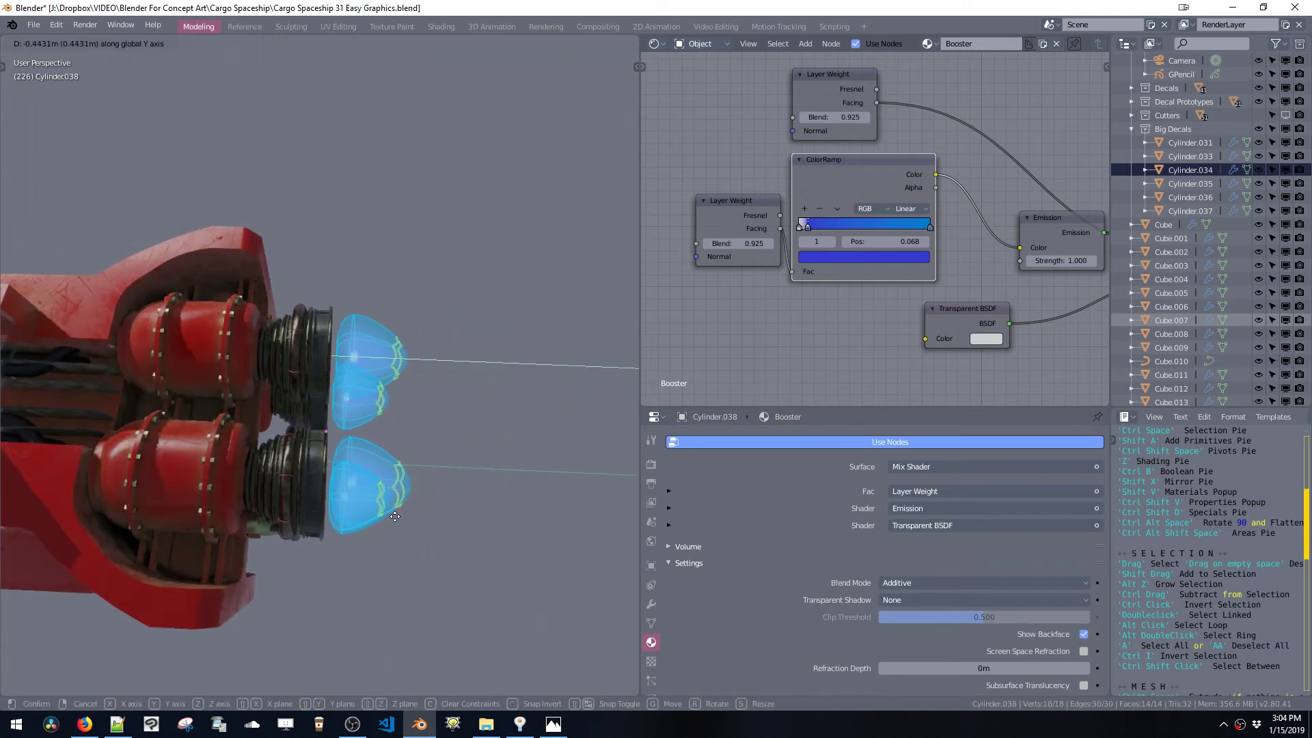
click(388, 466)
- Stretch the exhaust object along the Y axis by about 1.14 in Object Mode and check it from the side
key(Tab)
key(s)
key(y)
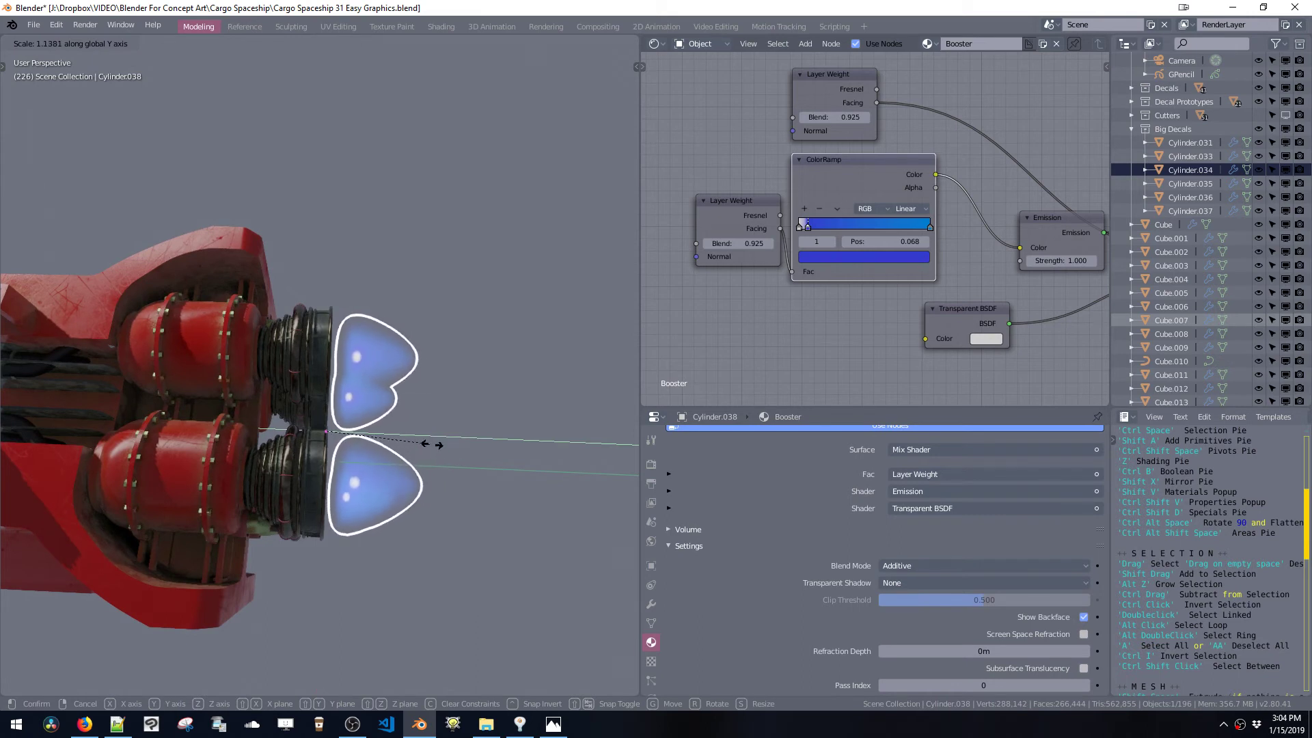
click(439, 448)
middle_drag(439, 448, 199, 424)
- Try driving the Emission node's Strength with the ColorRamp's Color output and check the exhausts from behind
middle_drag(781, 388, 846, 333)
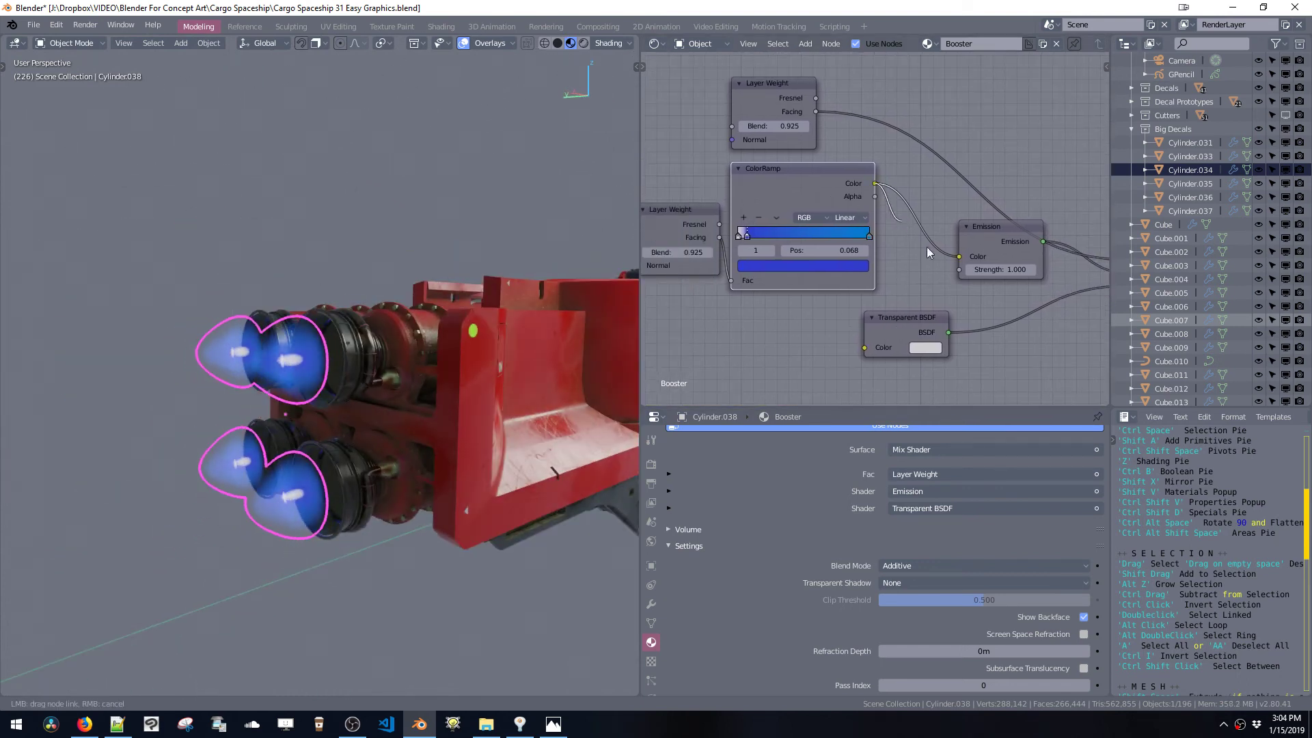
drag(965, 272, 965, 269)
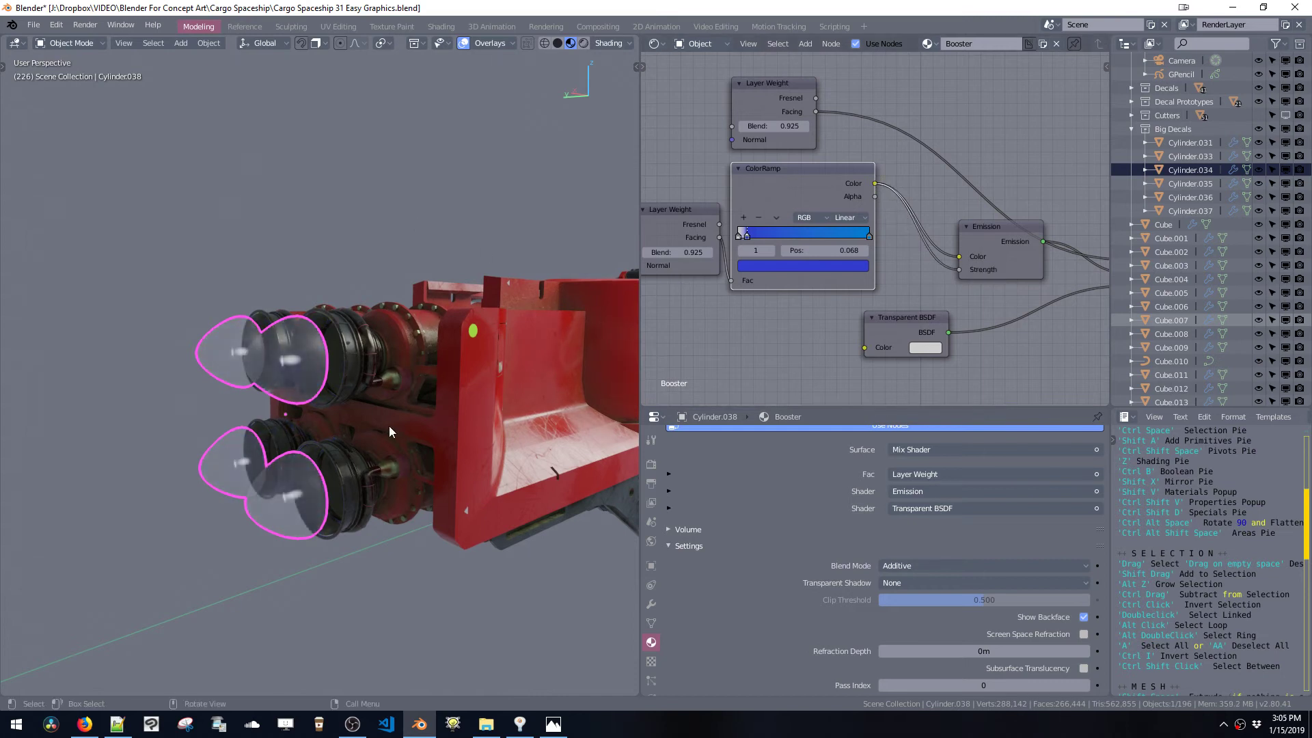
middle_drag(388, 425, 437, 451)
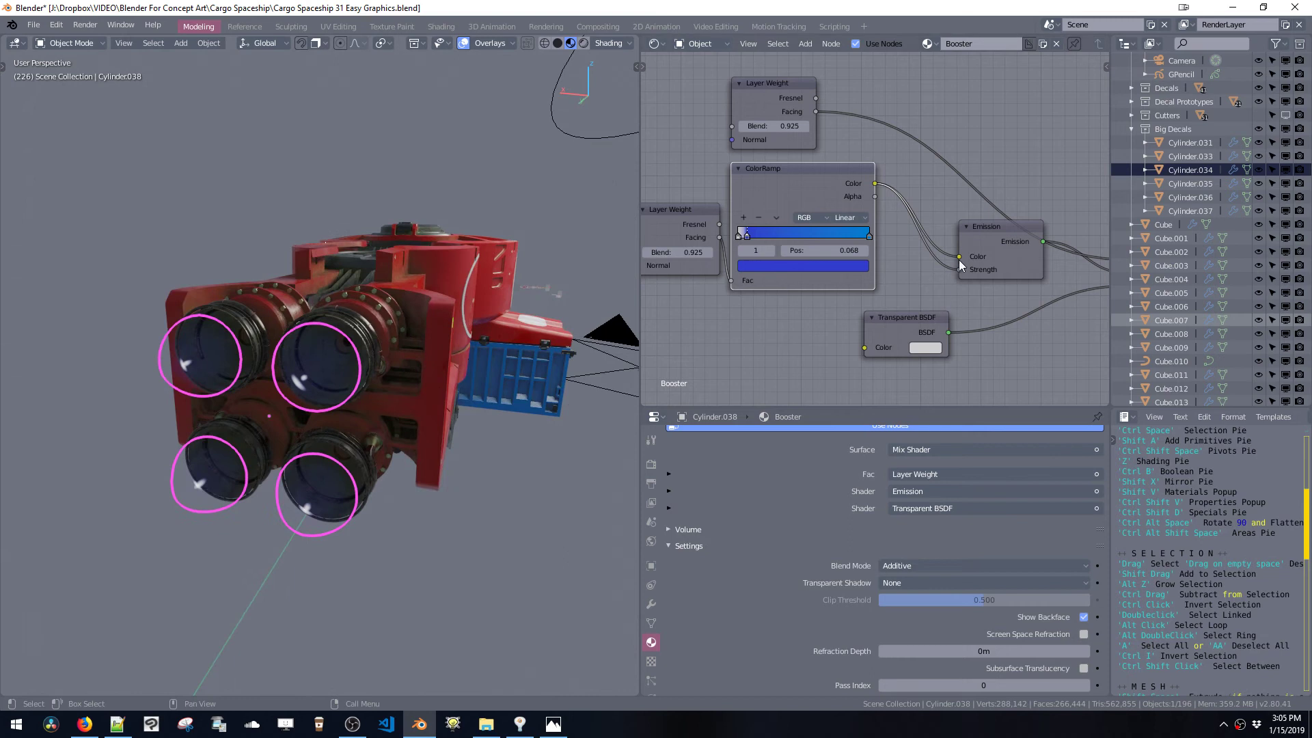
- Detach the ColorRamp from Emission Strength, move it aside and connect the lower Layer Weight's Facing output to Strength instead
drag(959, 269, 933, 261)
drag(819, 182, 929, 82)
mouse_move(720, 239)
mouse_down()
mouse_move(915, 277)
mouse_move(961, 268)
mouse_up()
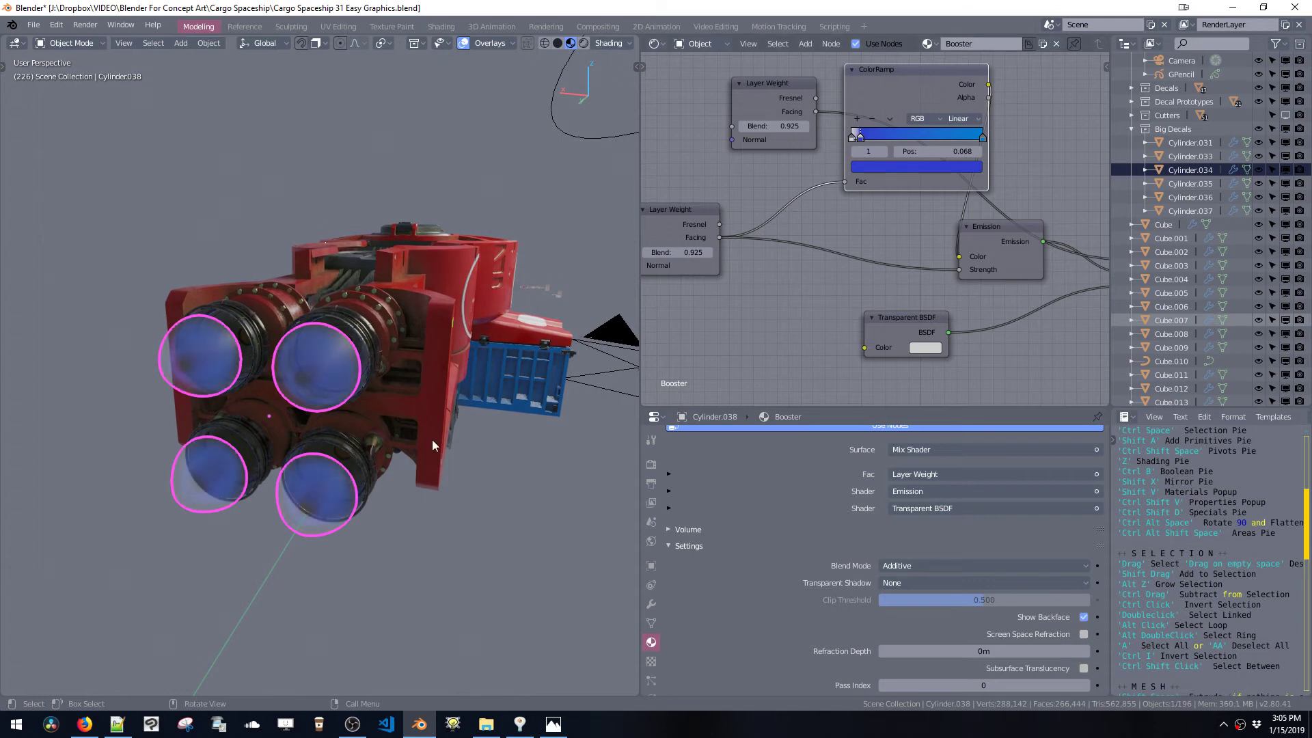
middle_drag(379, 453, 452, 470)
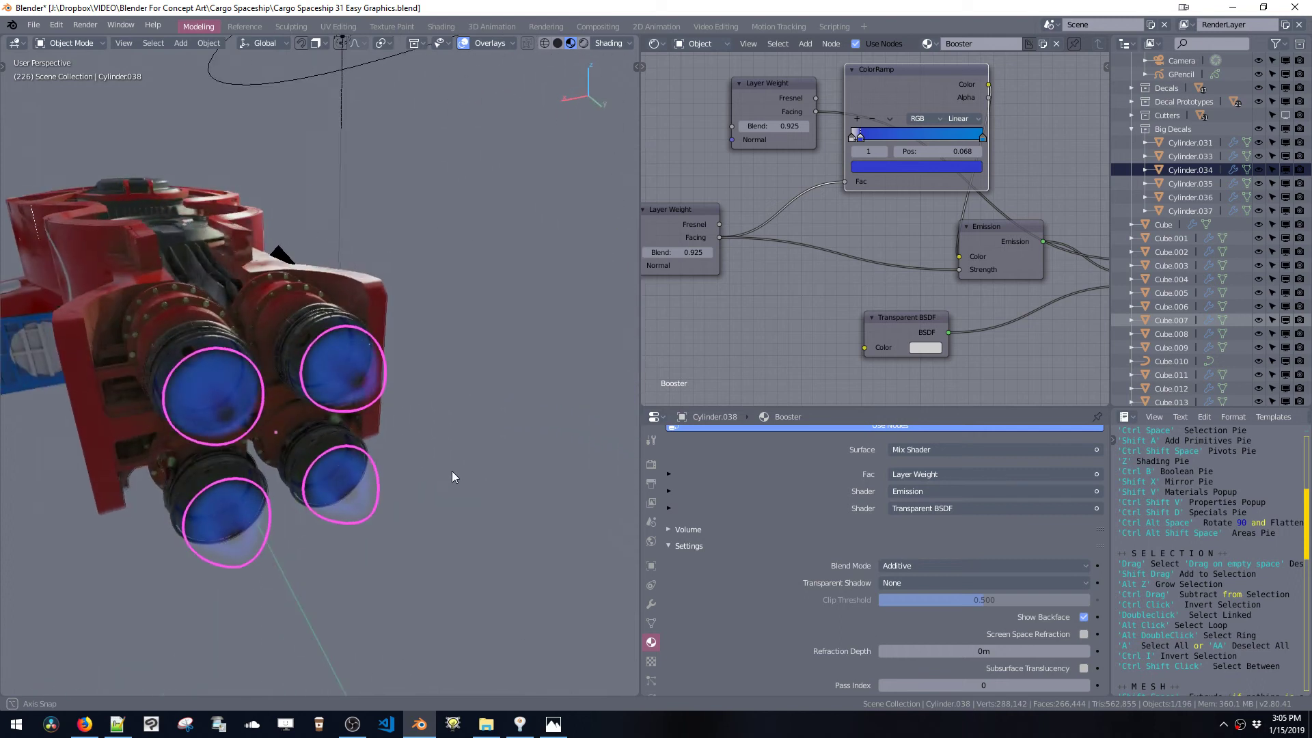
- Add a second ColorRamp node and insert it between the lower Layer Weight node and the Emission Strength input
middle_drag(778, 298, 812, 294)
key(shift+a)
click(773, 306)
text(colo)
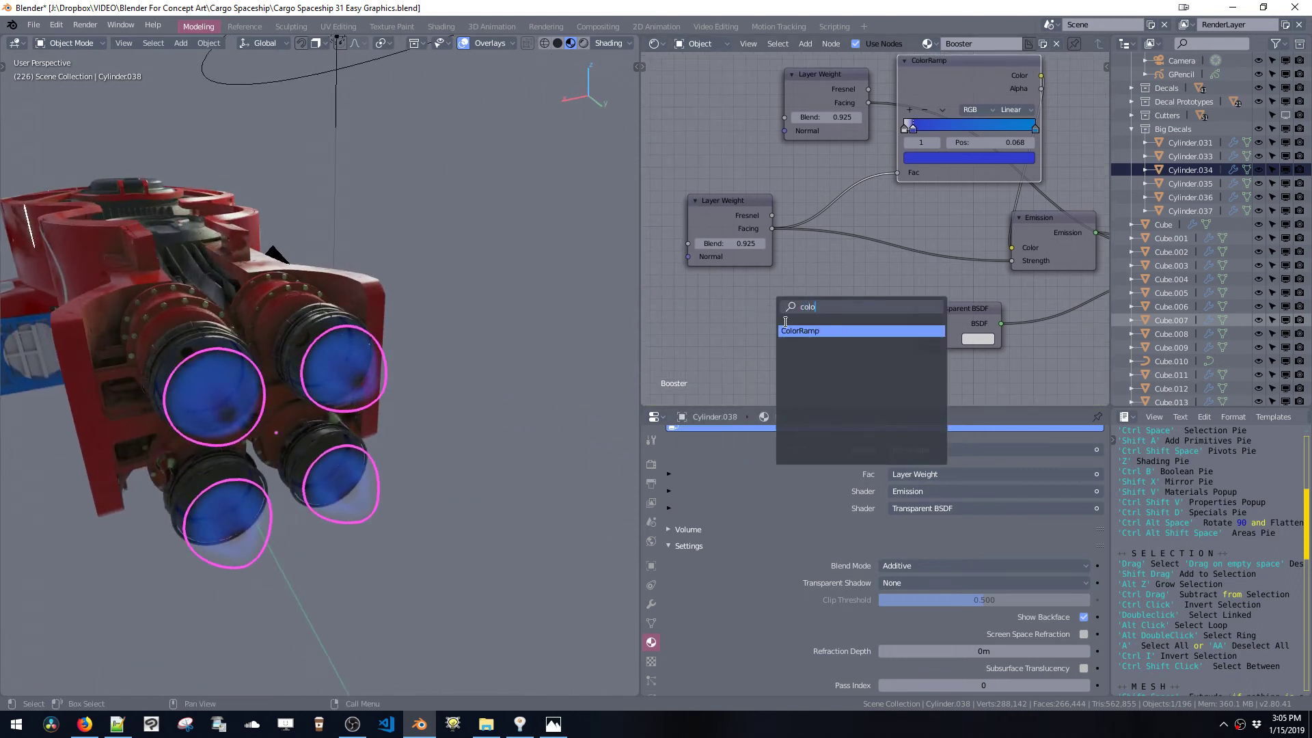
key(Return)
click(888, 273)
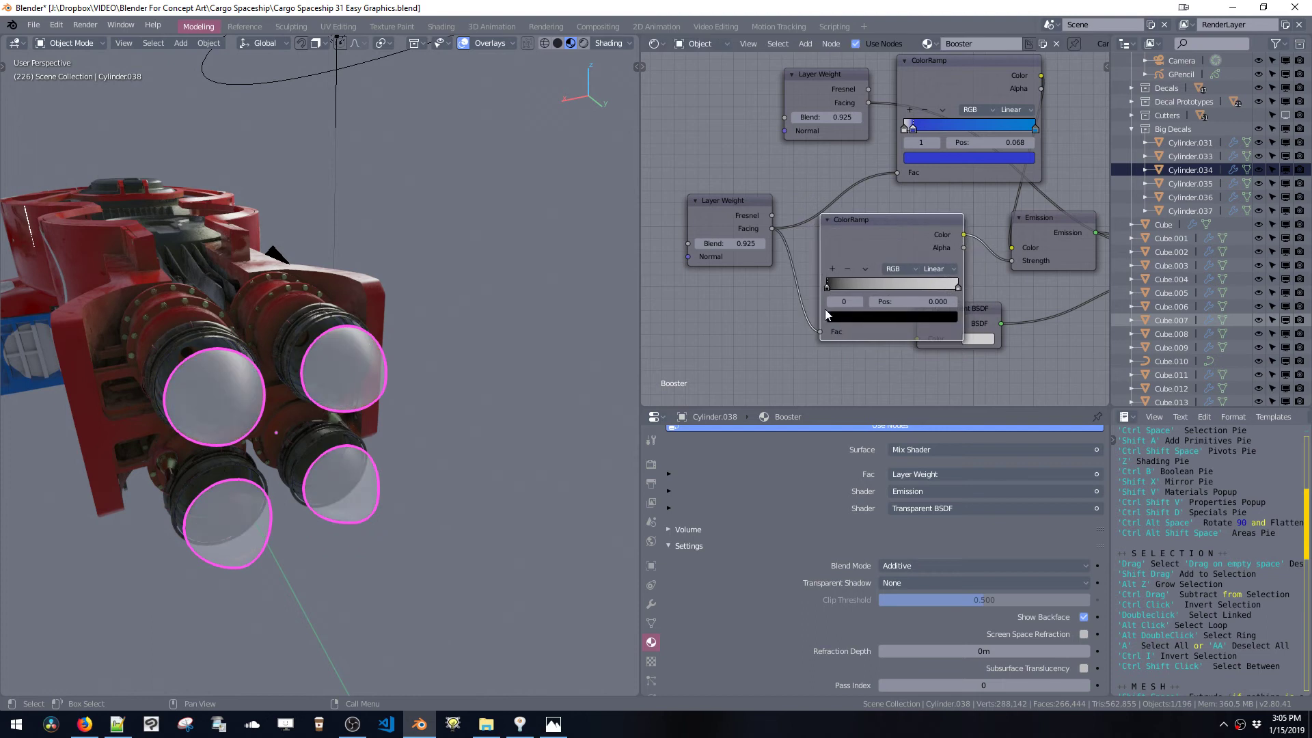
- Reverse the strength ColorRamp so it starts white, and place its black stop at position 0.300
middle_drag(451, 300, 756, 312)
drag(831, 290, 782, 284)
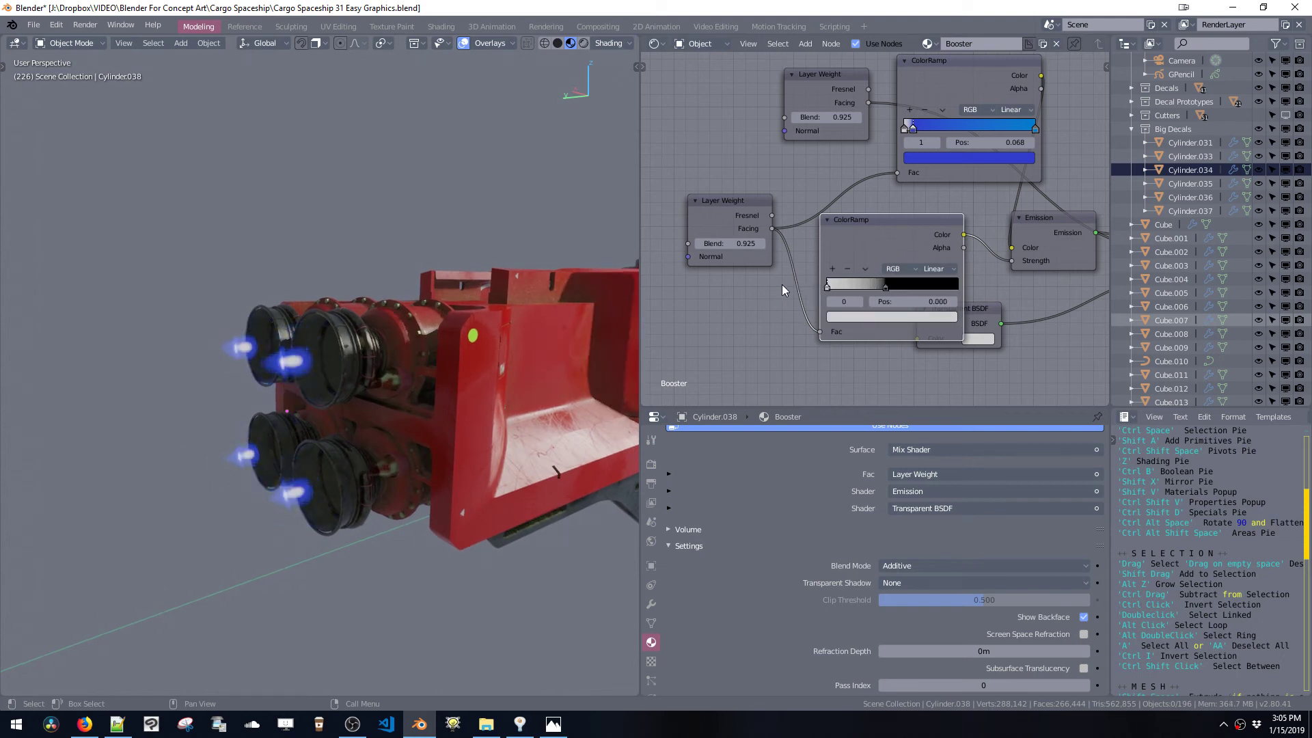
drag(890, 285, 931, 305)
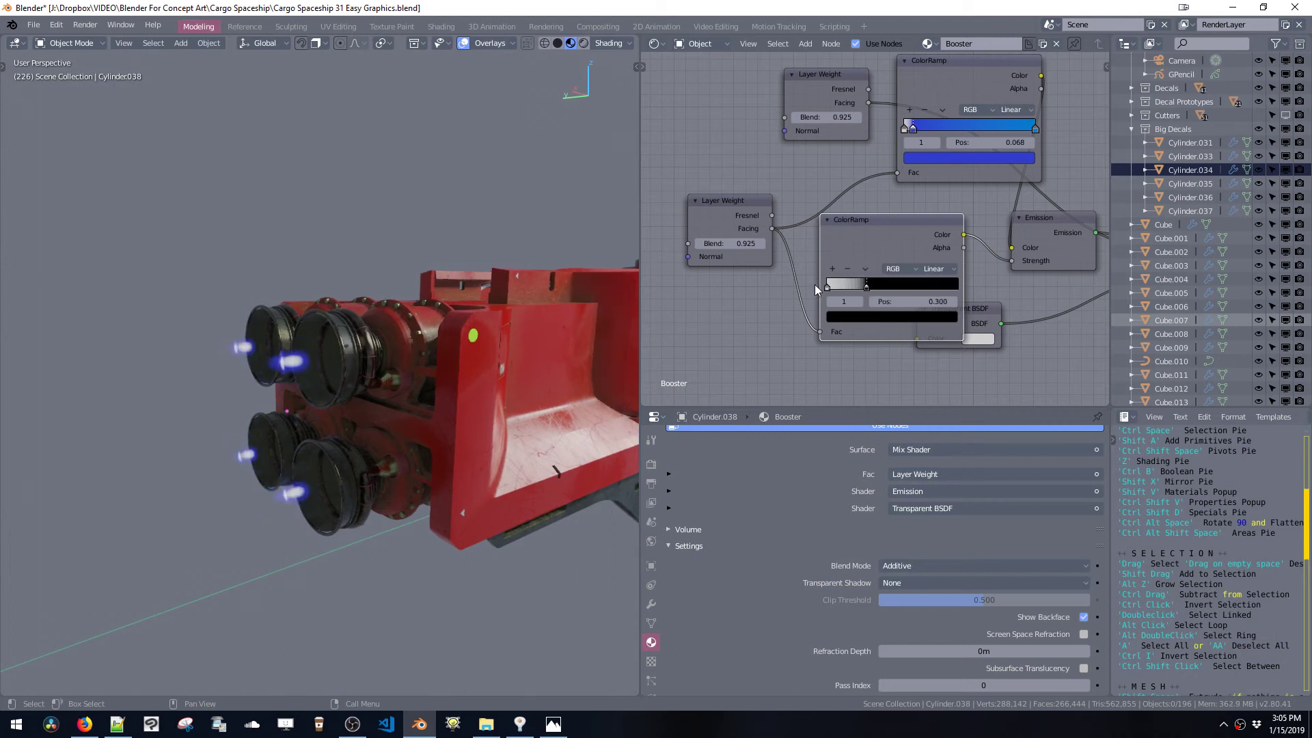
- Add a grey stop at the far end of the strength ColorRamp and move the black stop to position 0.250
click(828, 286)
click(833, 268)
drag(846, 287, 945, 295)
mouse_move(866, 287)
mouse_down()
mouse_move(927, 289)
mouse_move(846, 290)
mouse_move(859, 293)
mouse_up()
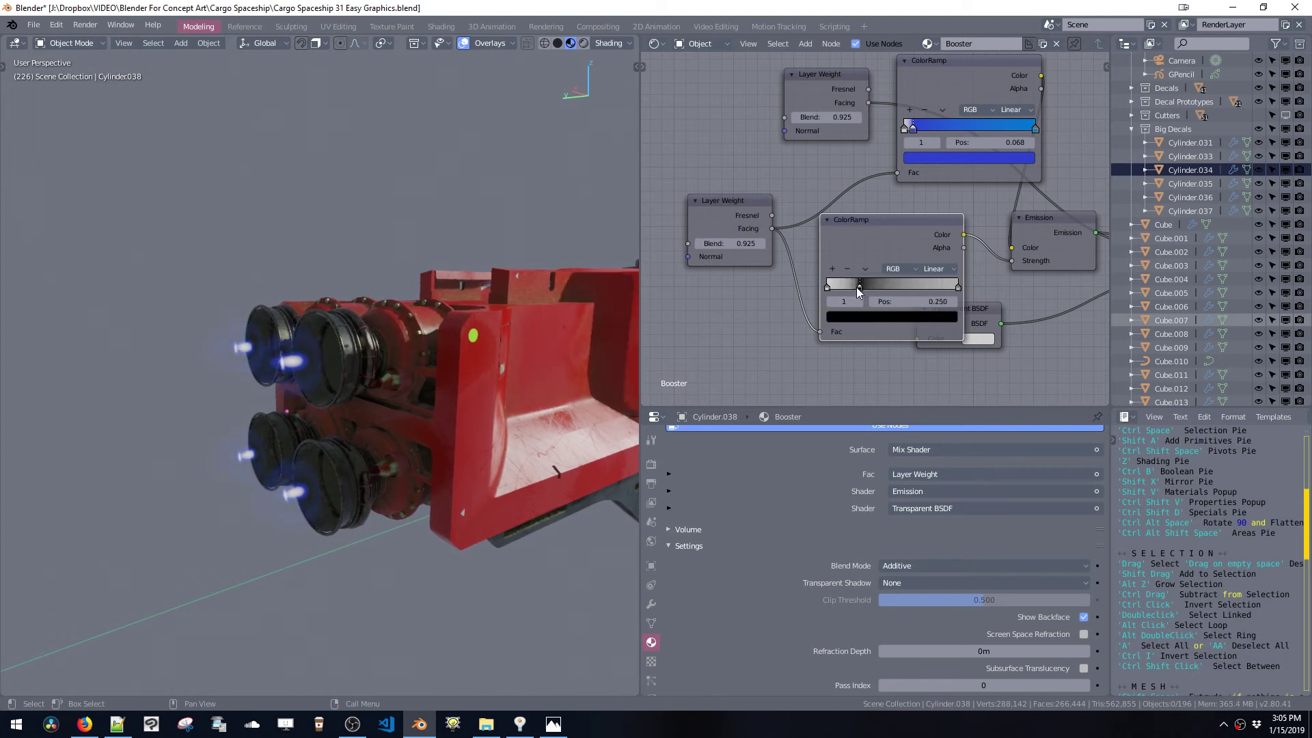
- Brighten the grey end stop of the strength ColorRamp to near white
click(956, 288)
click(928, 317)
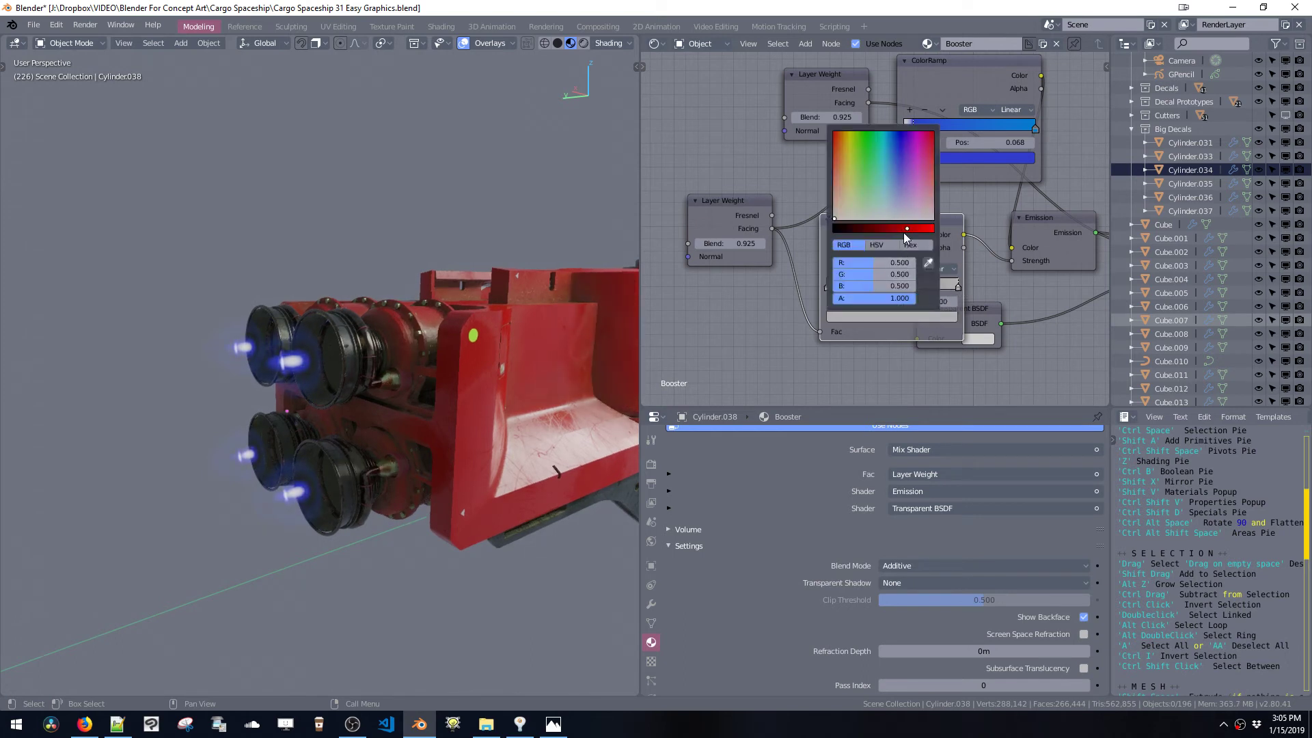
drag(929, 228, 955, 227)
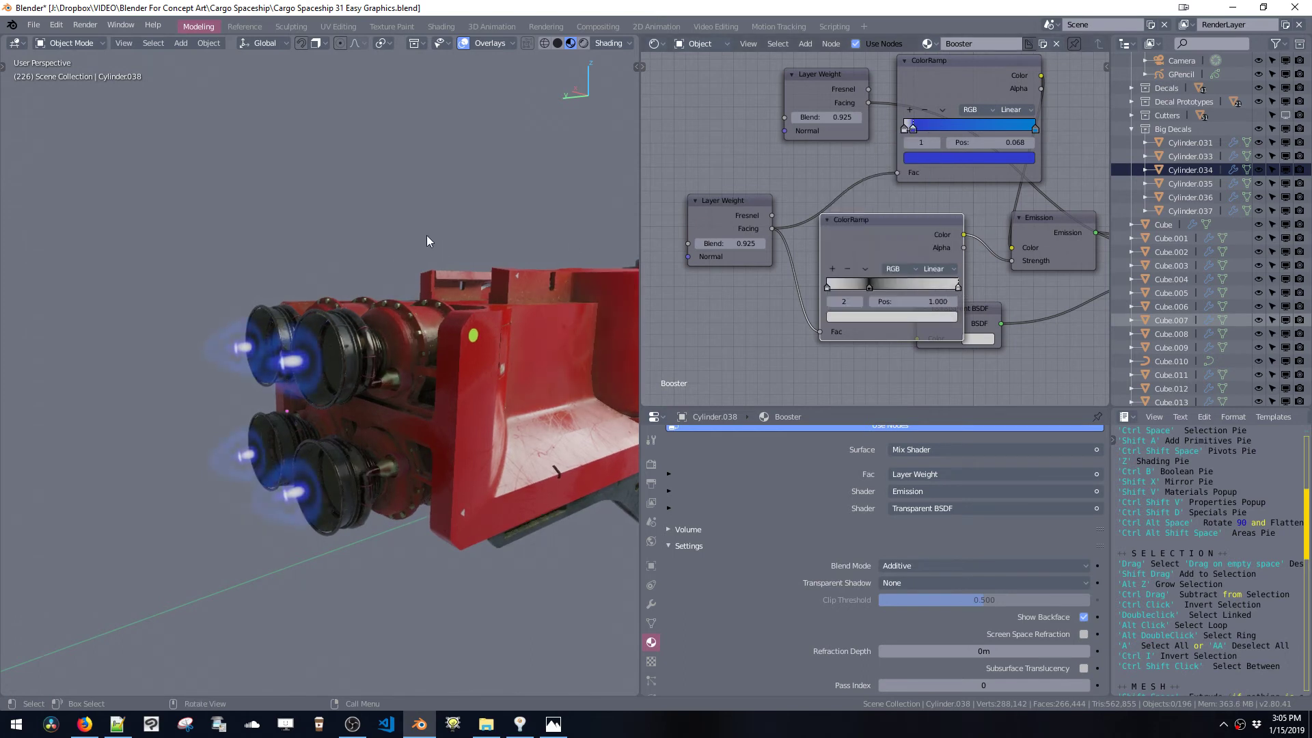
middle_drag(321, 427, 385, 417)
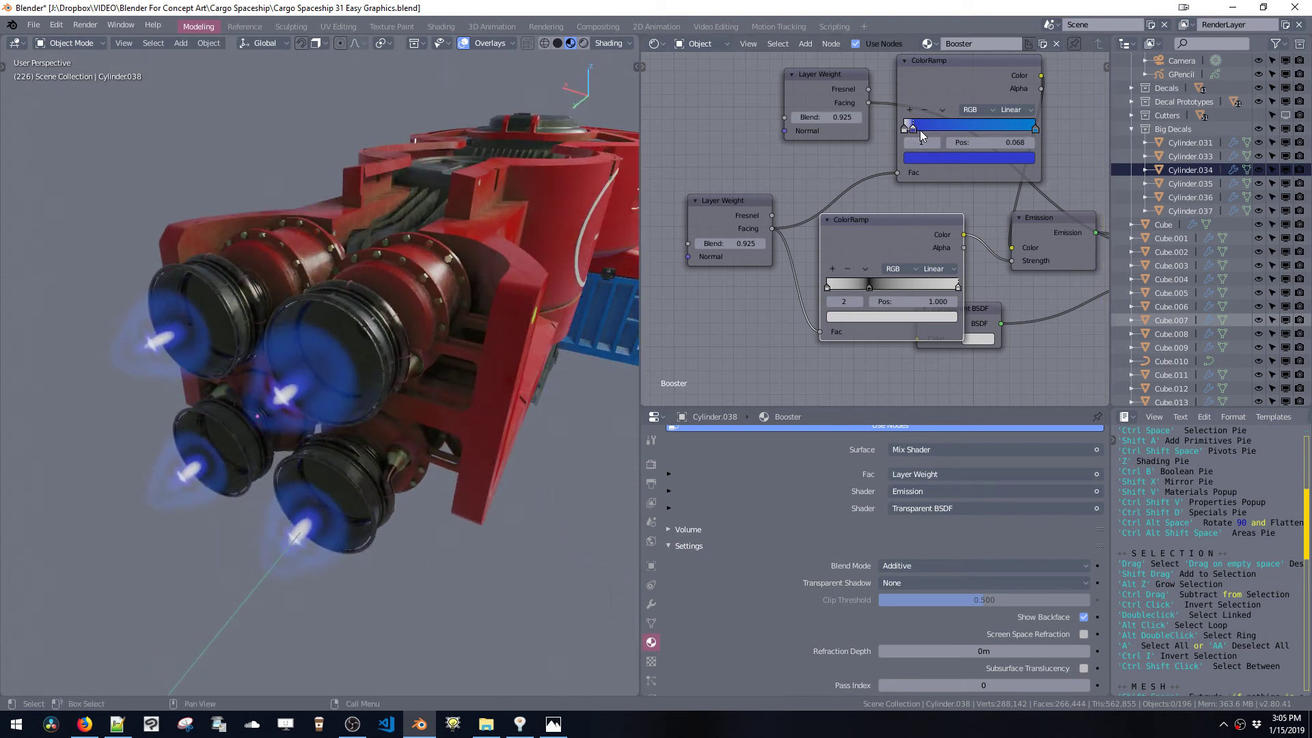
- Move the colour ColorRamp's blue stop to position 0.109 and recolour its end stop purple
drag(917, 129, 919, 128)
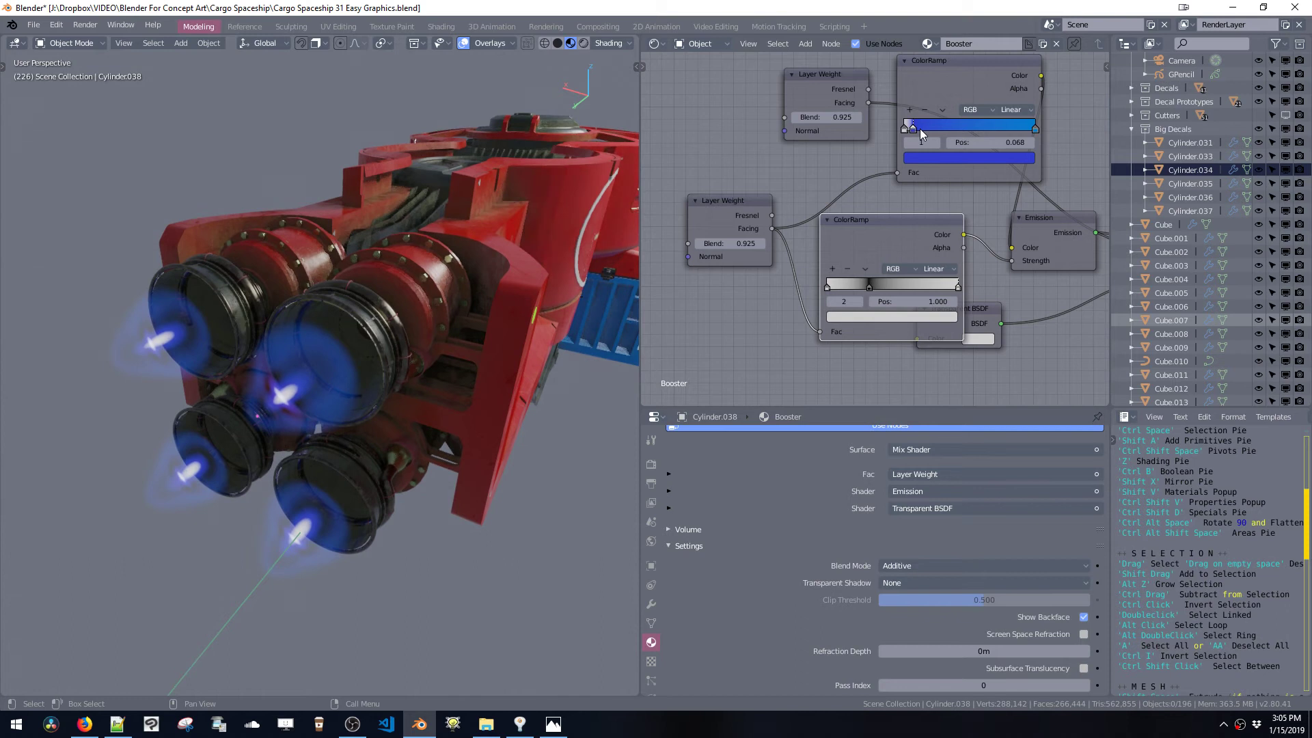
click(1034, 128)
click(1006, 159)
drag(969, 182, 988, 172)
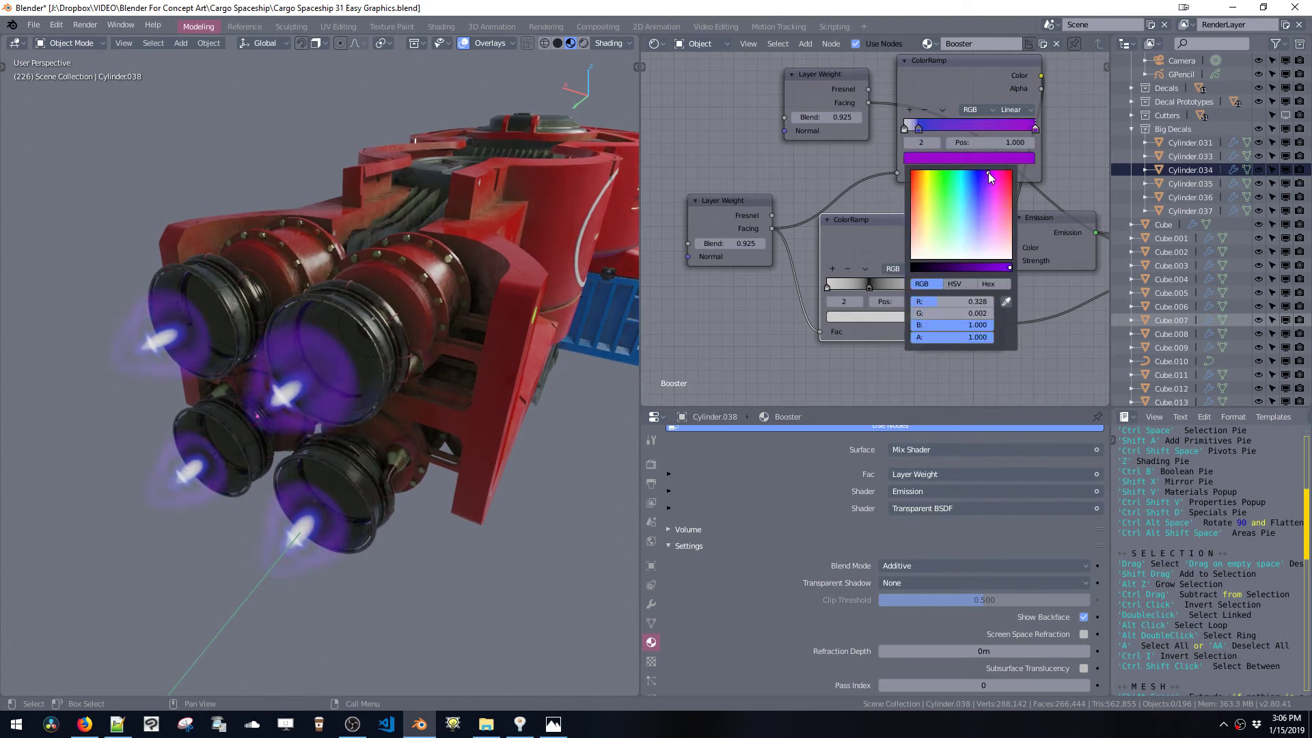
- Select the exhaust flames, try out a shorter Y scale, and keyframe the Y scale at 1.000
middle_drag(592, 187, 357, 376)
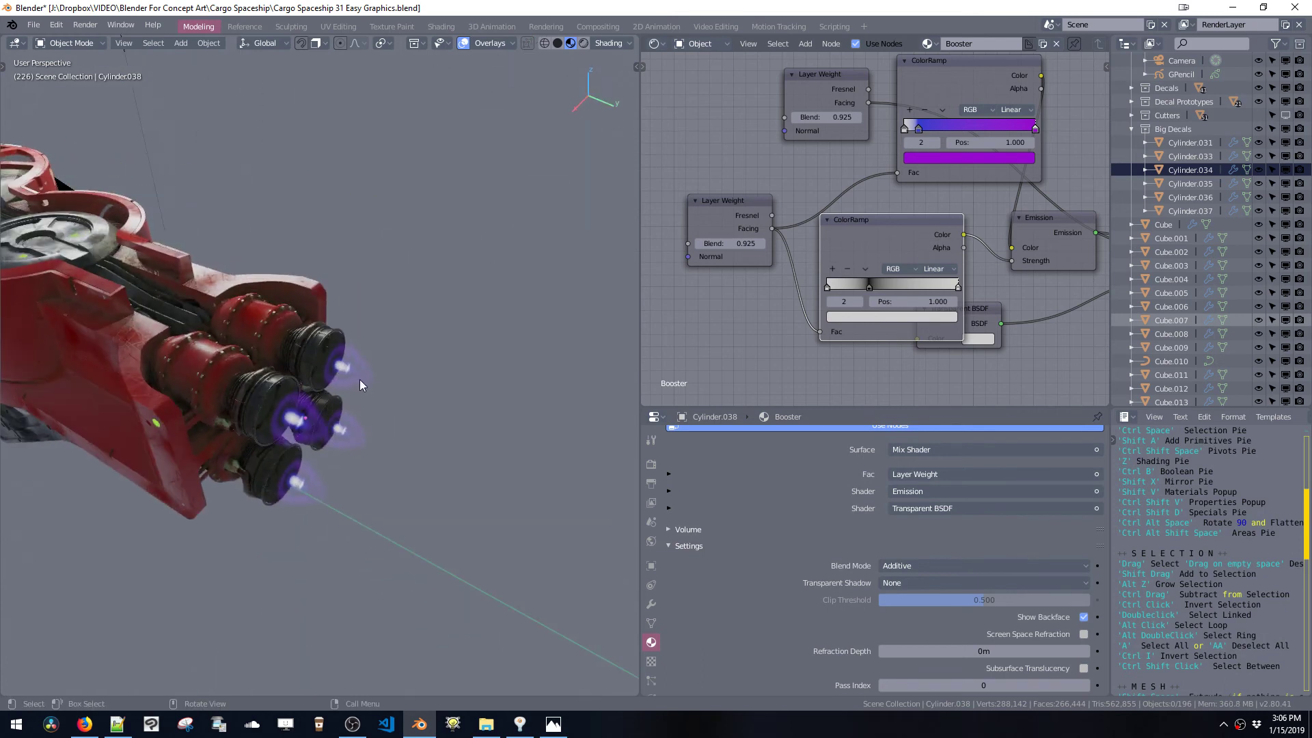
click(362, 384)
scroll(374, 355, up, 4)
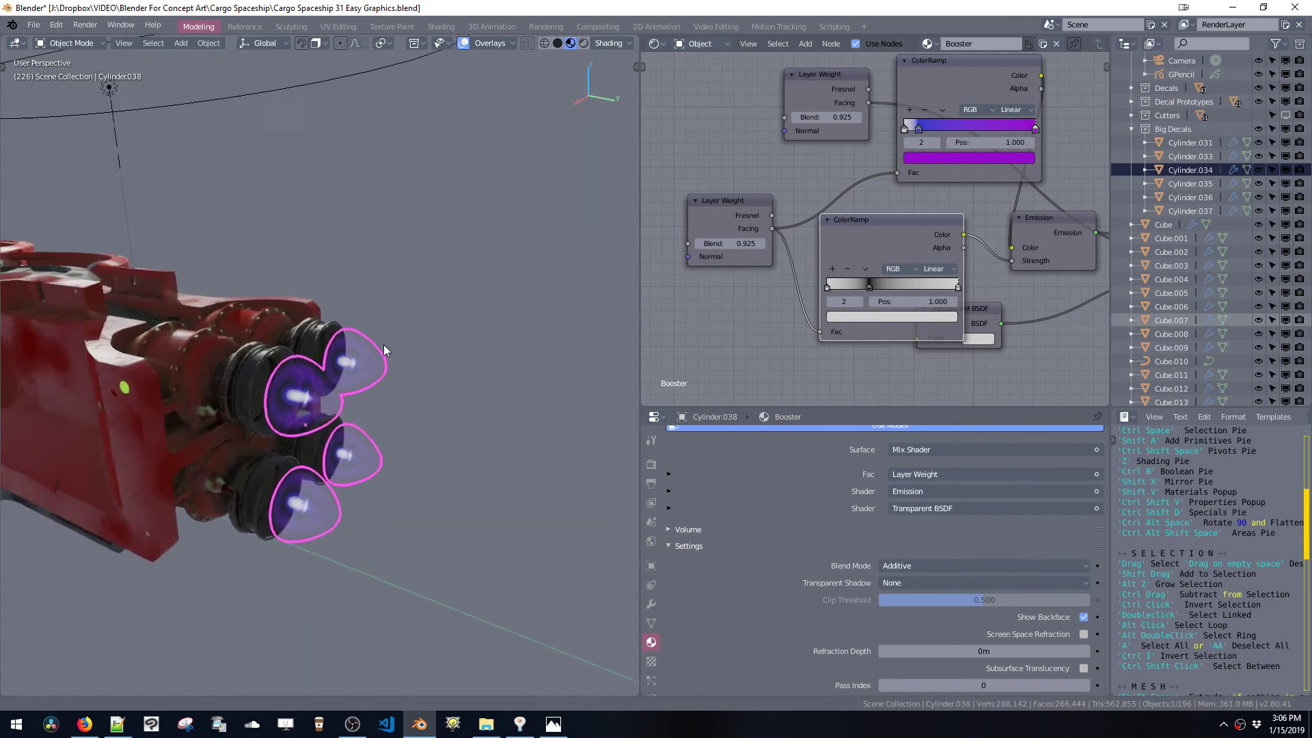
click(652, 566)
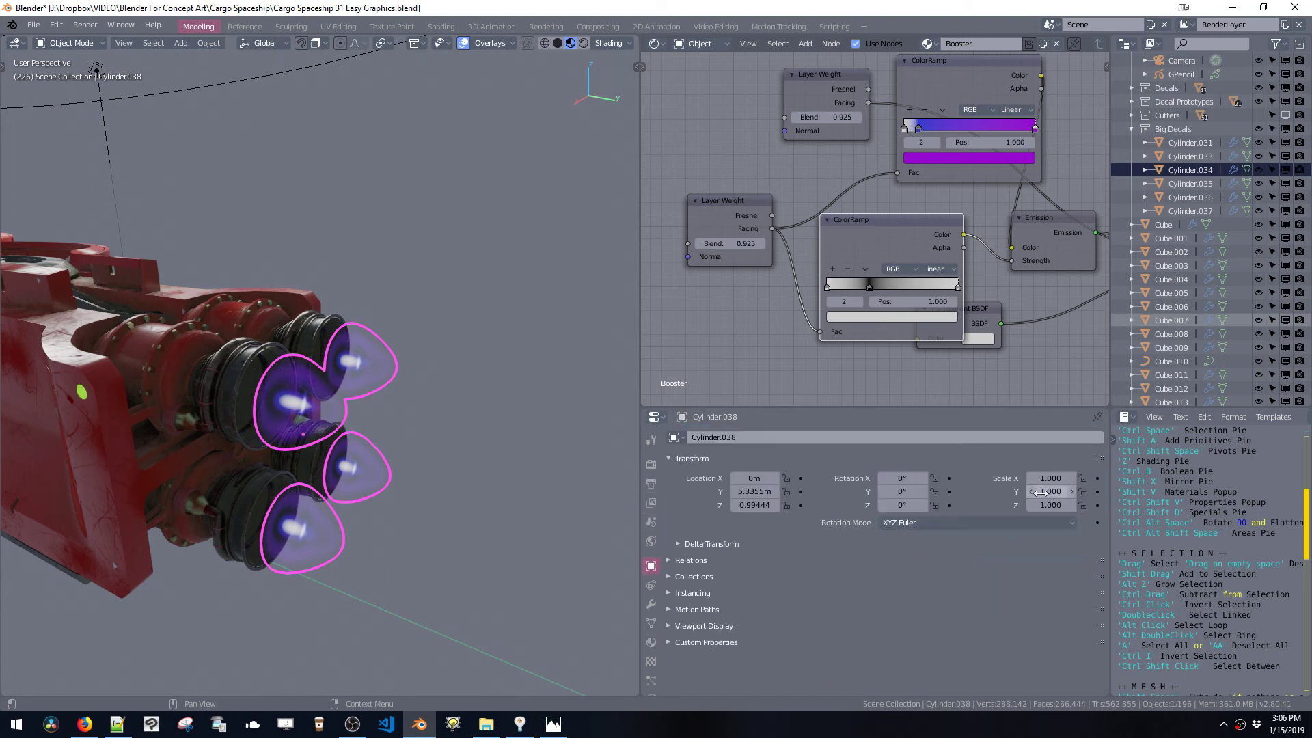
mouse_move(1048, 491)
mouse_down()
mouse_move(970, 492)
mouse_move(1050, 489)
mouse_up()
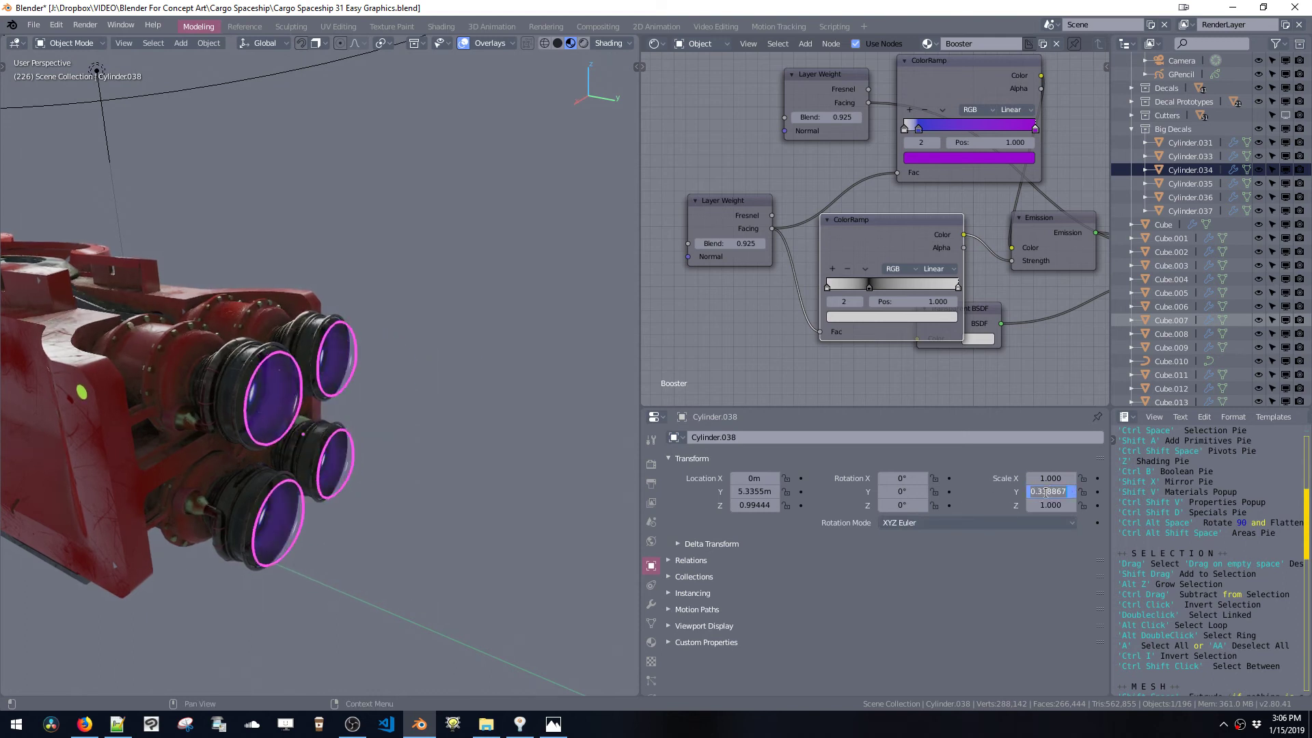
key(Return)
click(1097, 492)
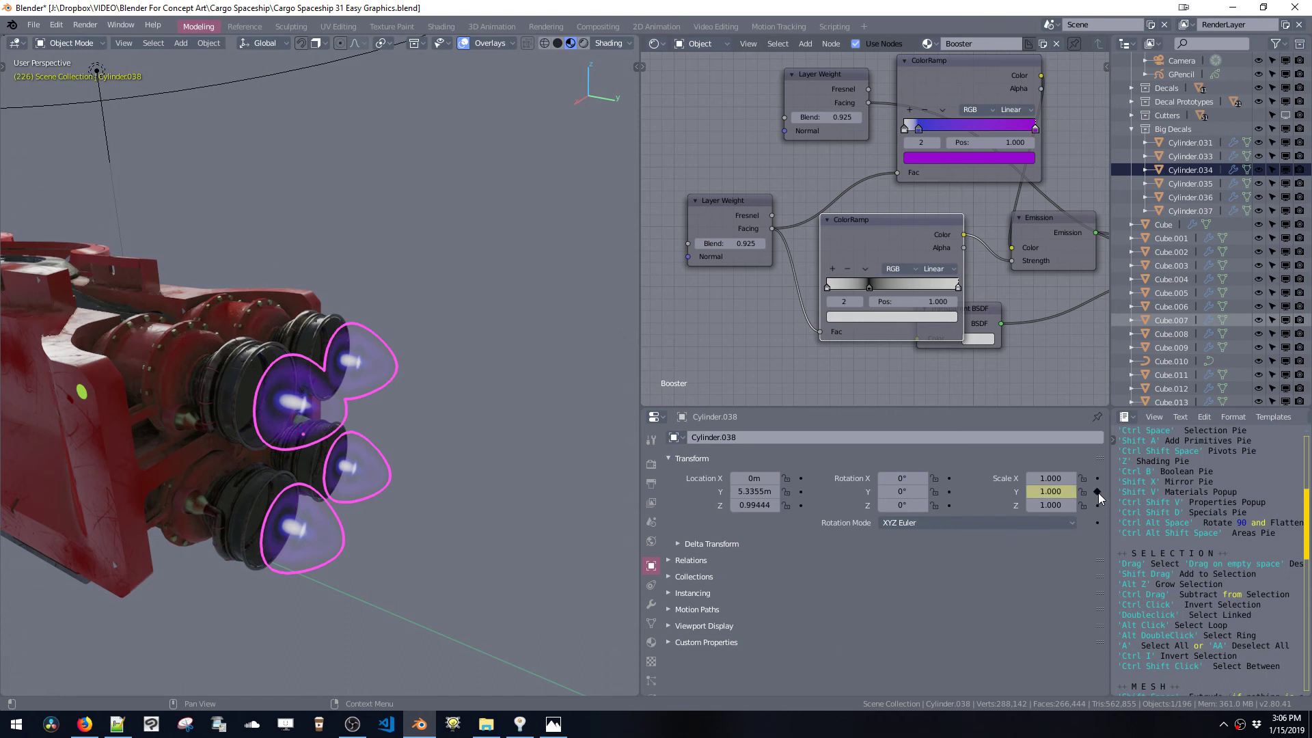
- Switch the node editor area to the Graph Editor and show its sidebar
click(656, 44)
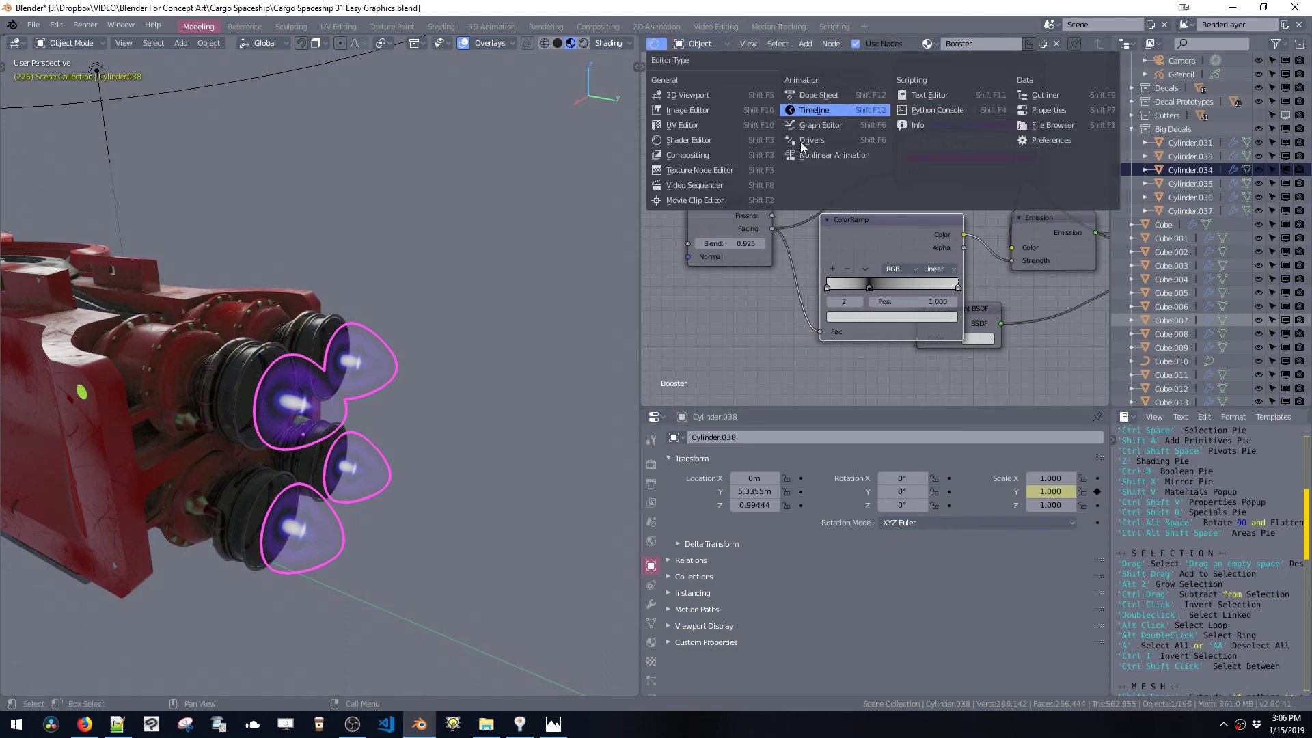
click(816, 126)
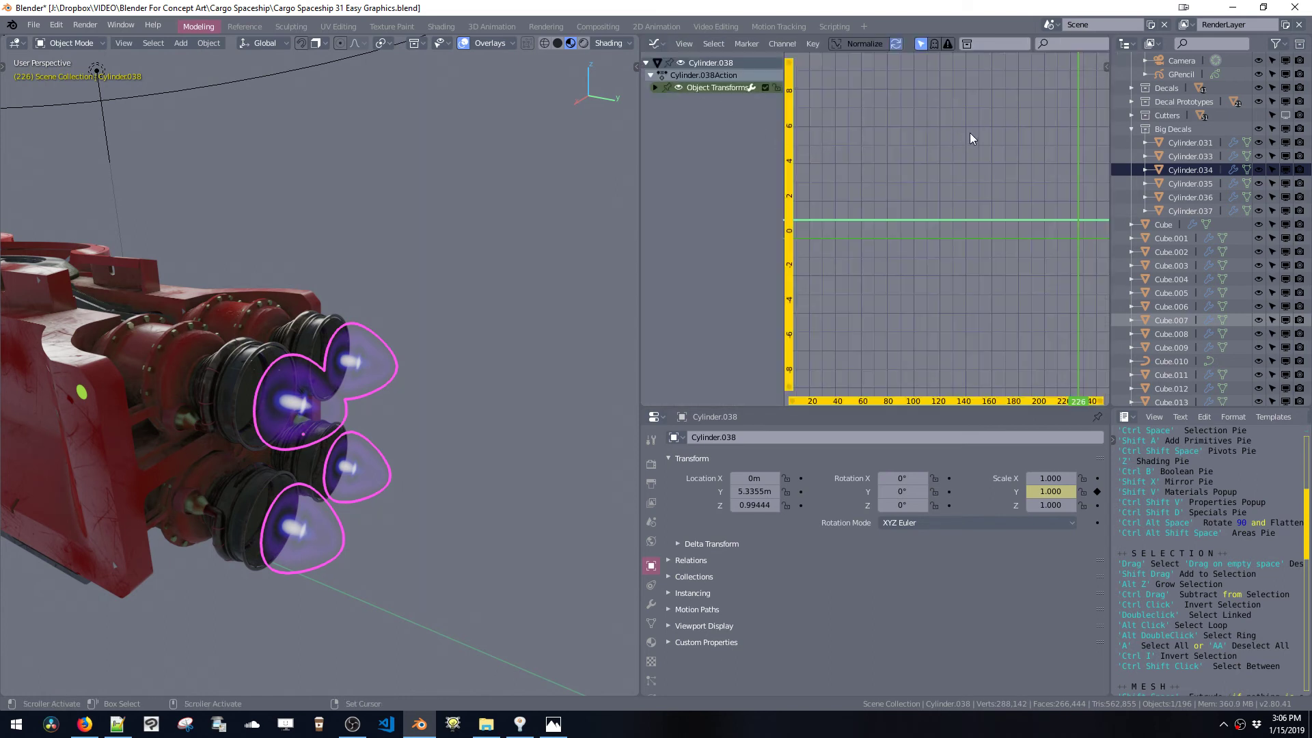
key(n)
key(n)
key(n)
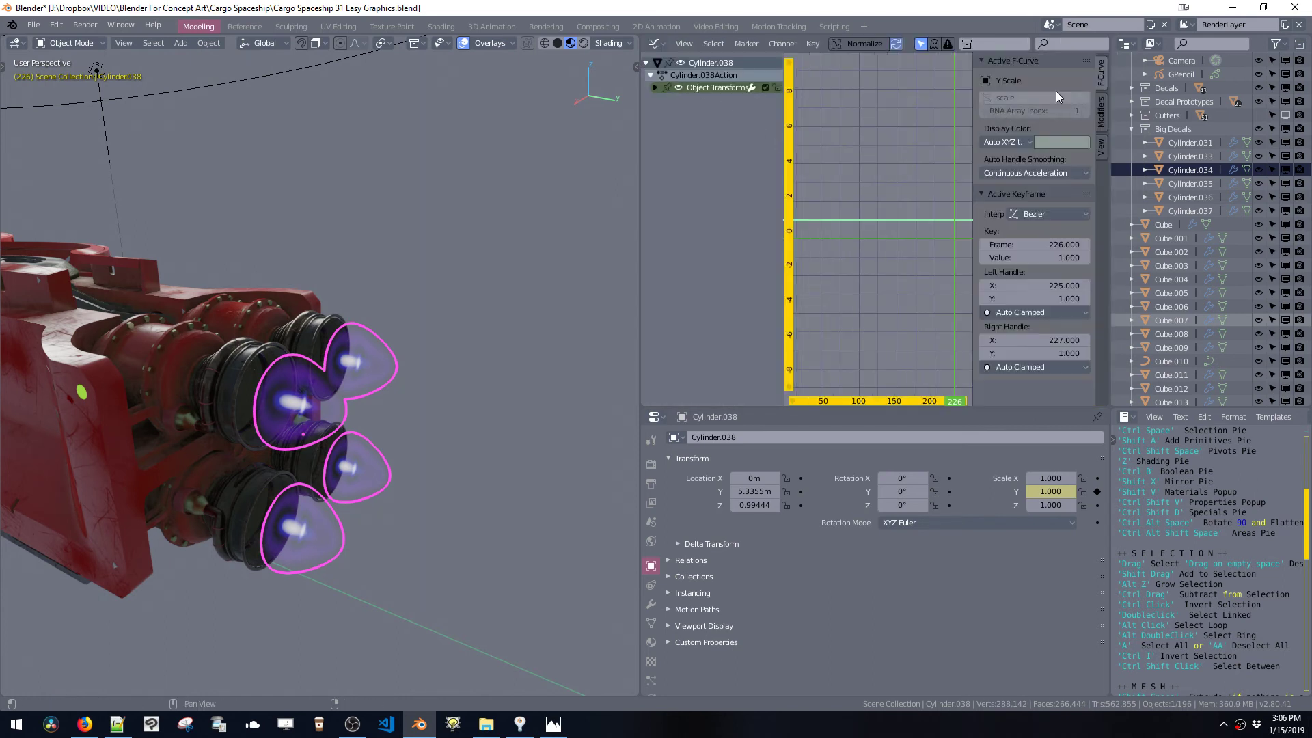
- Add a Noise modifier to the flames' Y Scale curve and play the animation with everything deselected
click(1100, 112)
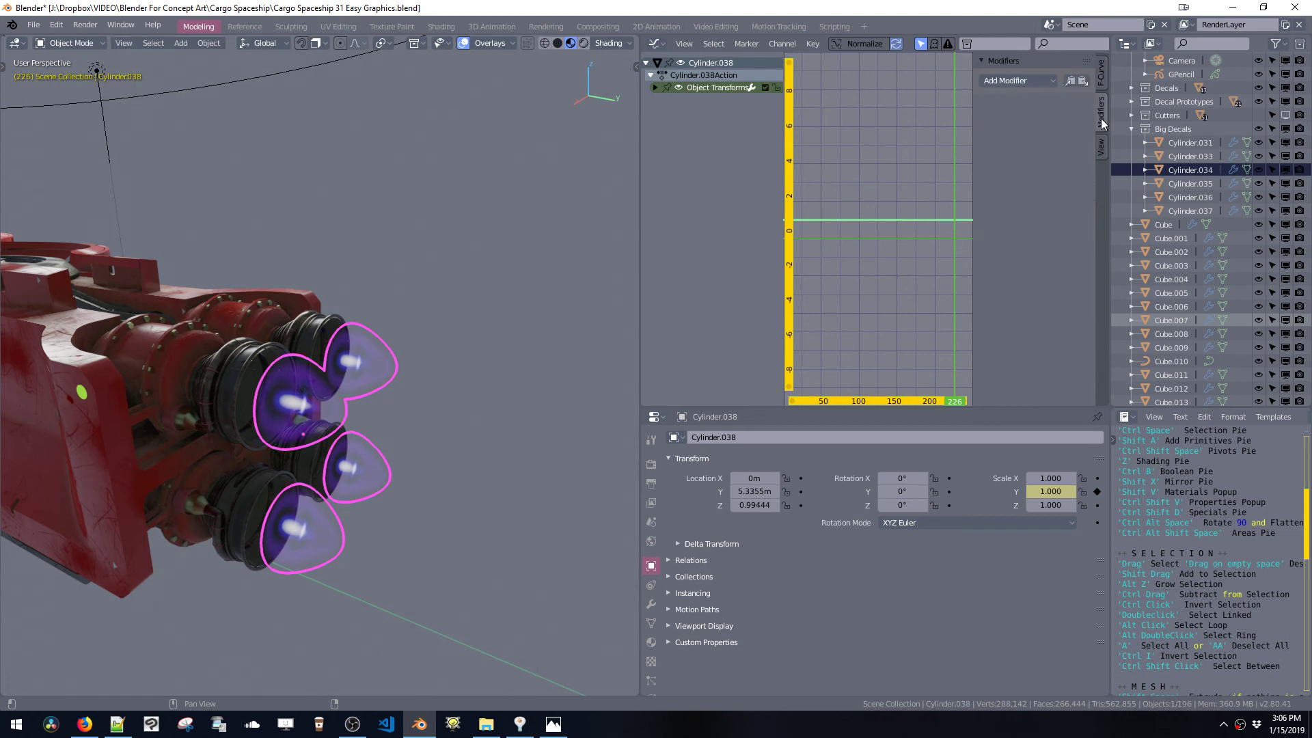
click(1013, 80)
click(1011, 153)
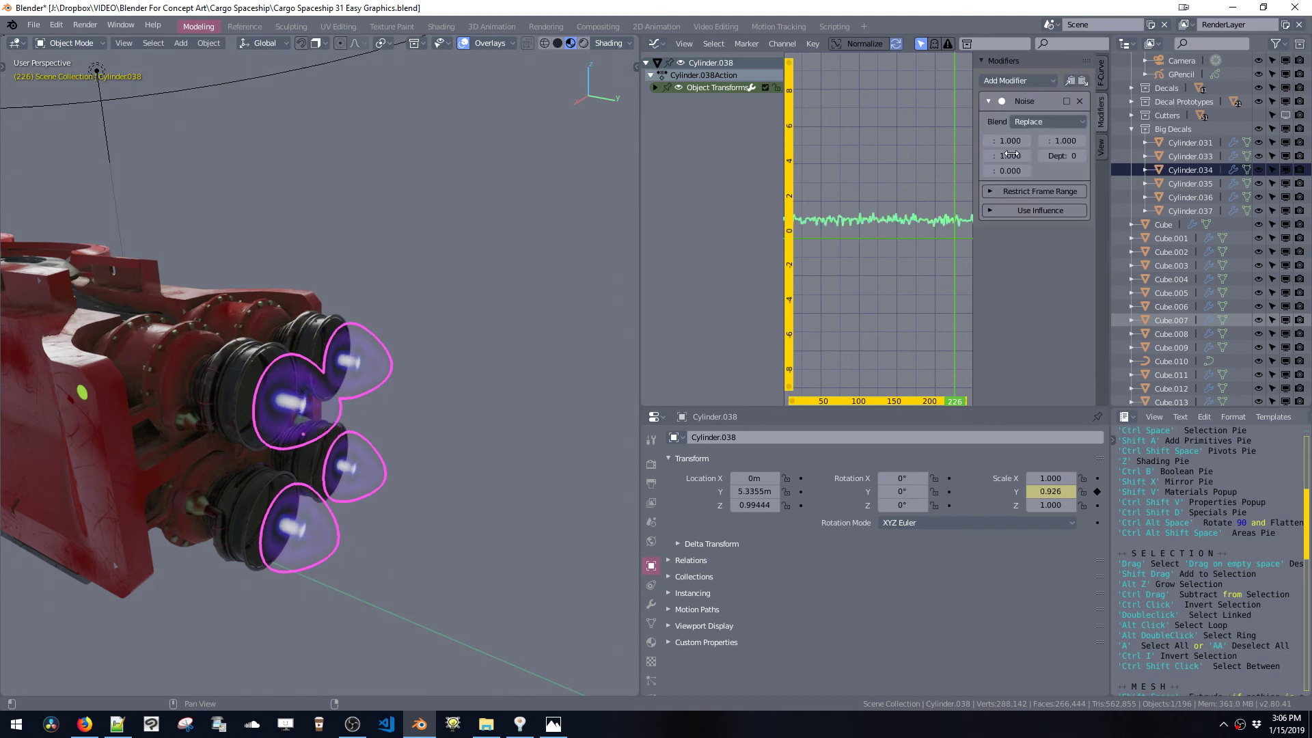
key(space)
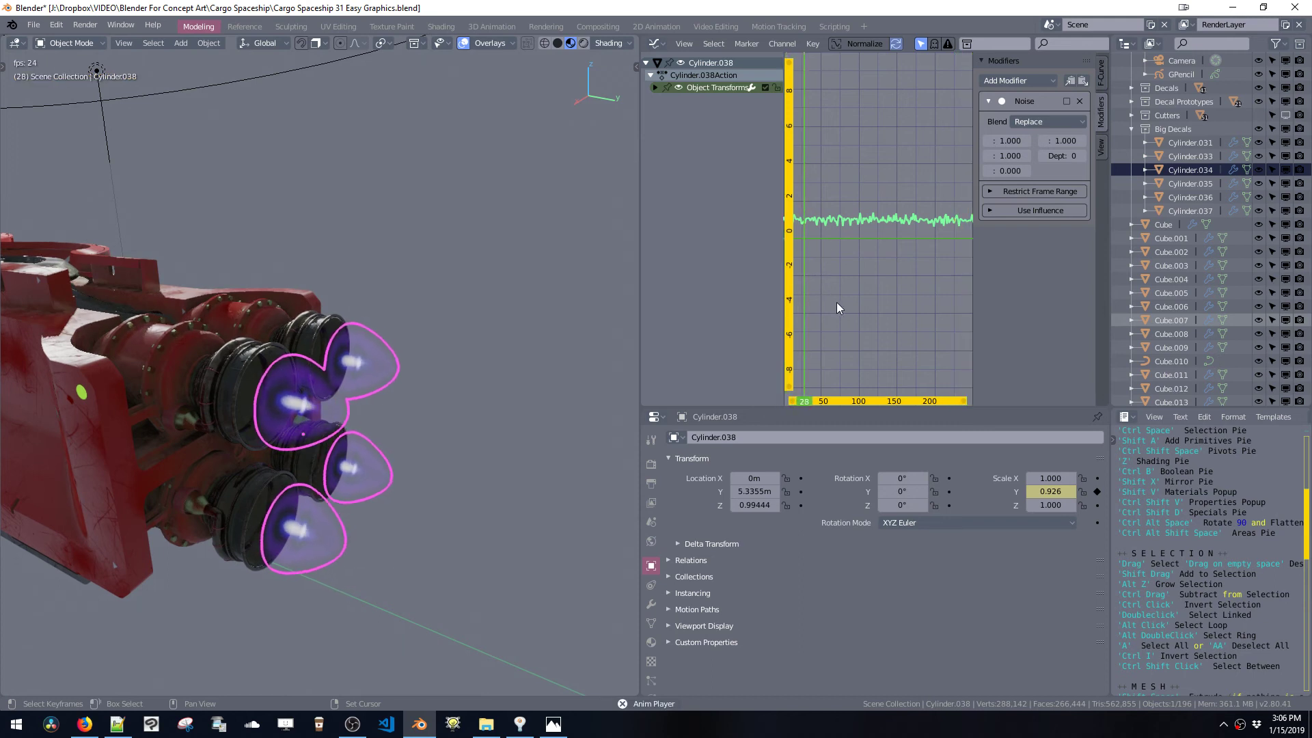
middle_drag(424, 338, 402, 384)
key(a)
key(a)
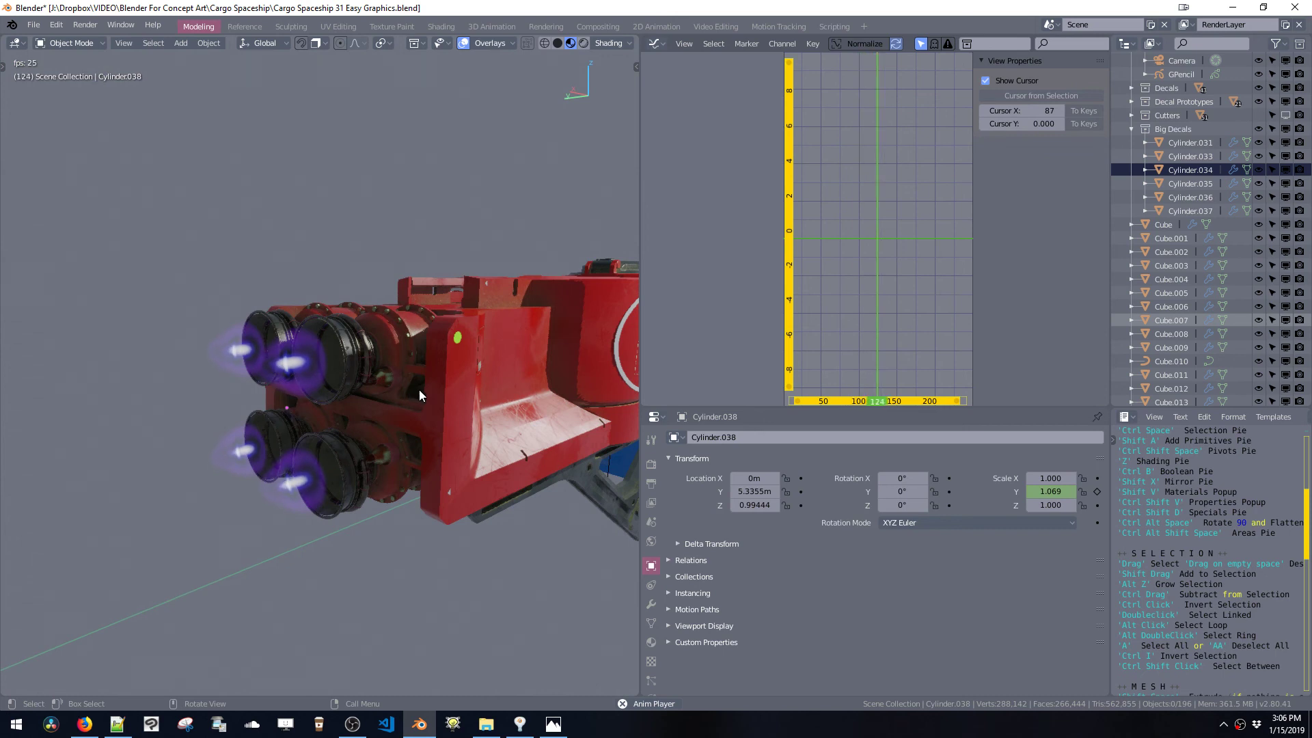
- Set the Noise modifier's strength to 0.200 for the flames and check the flicker with everything deselected
click(304, 358)
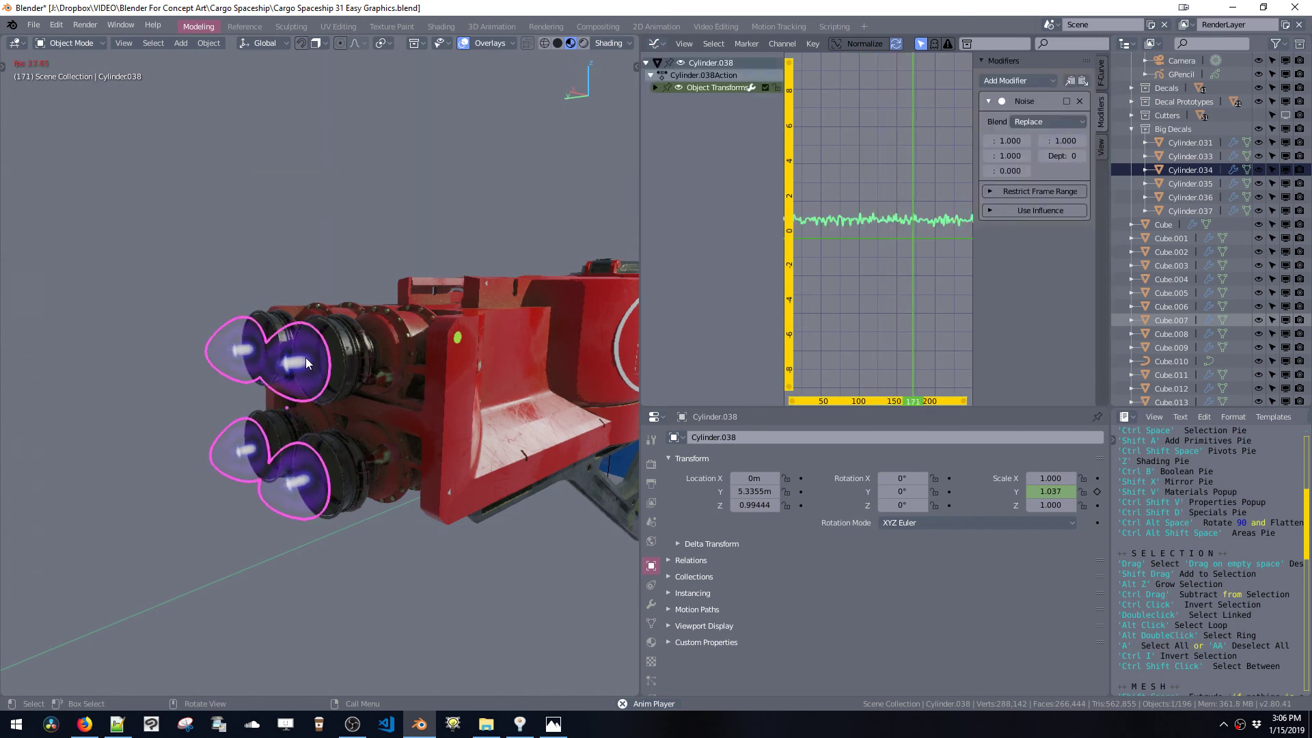
click(1008, 156)
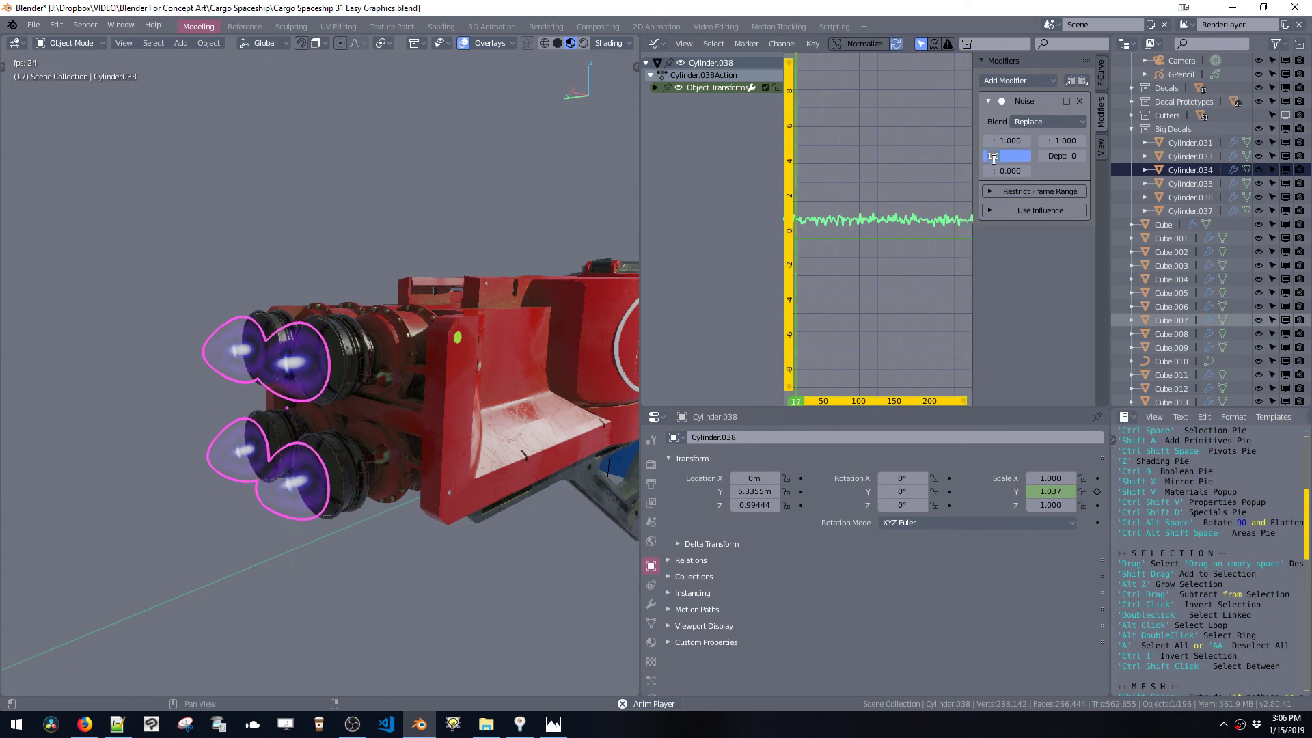
text(0.2)
key(Return)
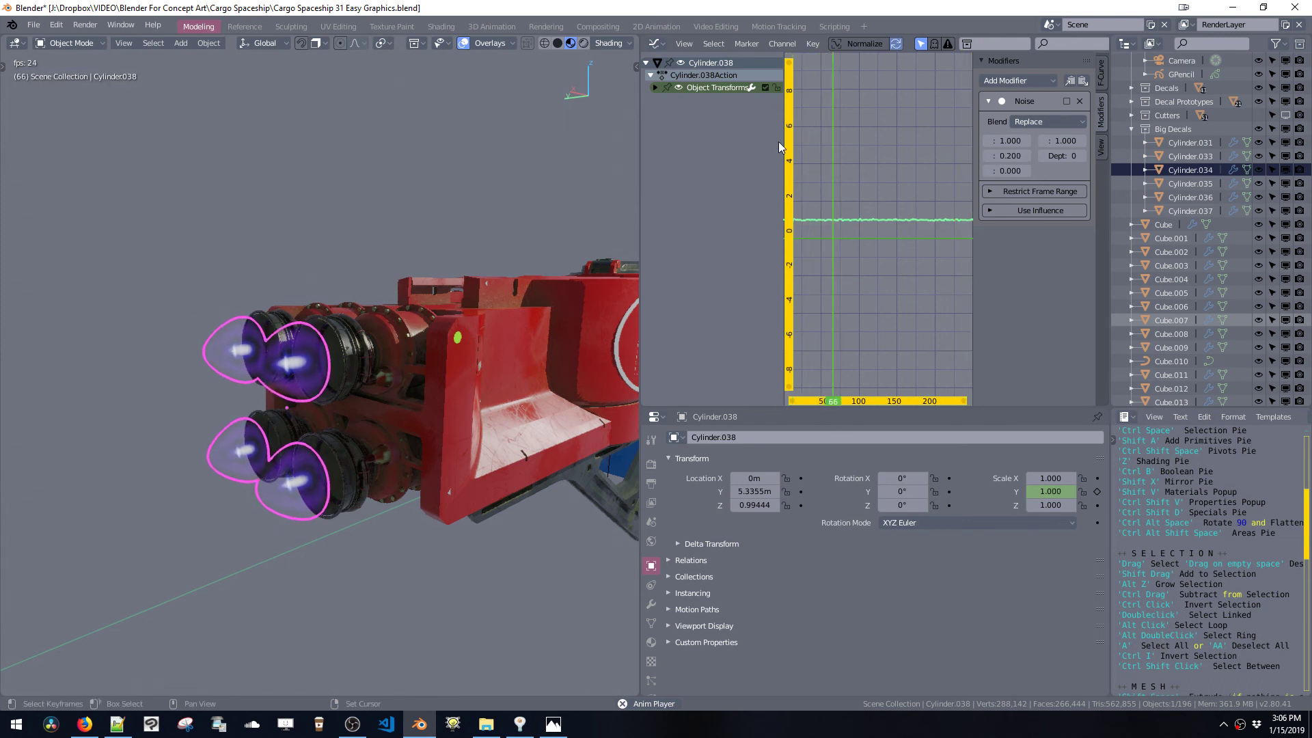
key(a)
key(a)
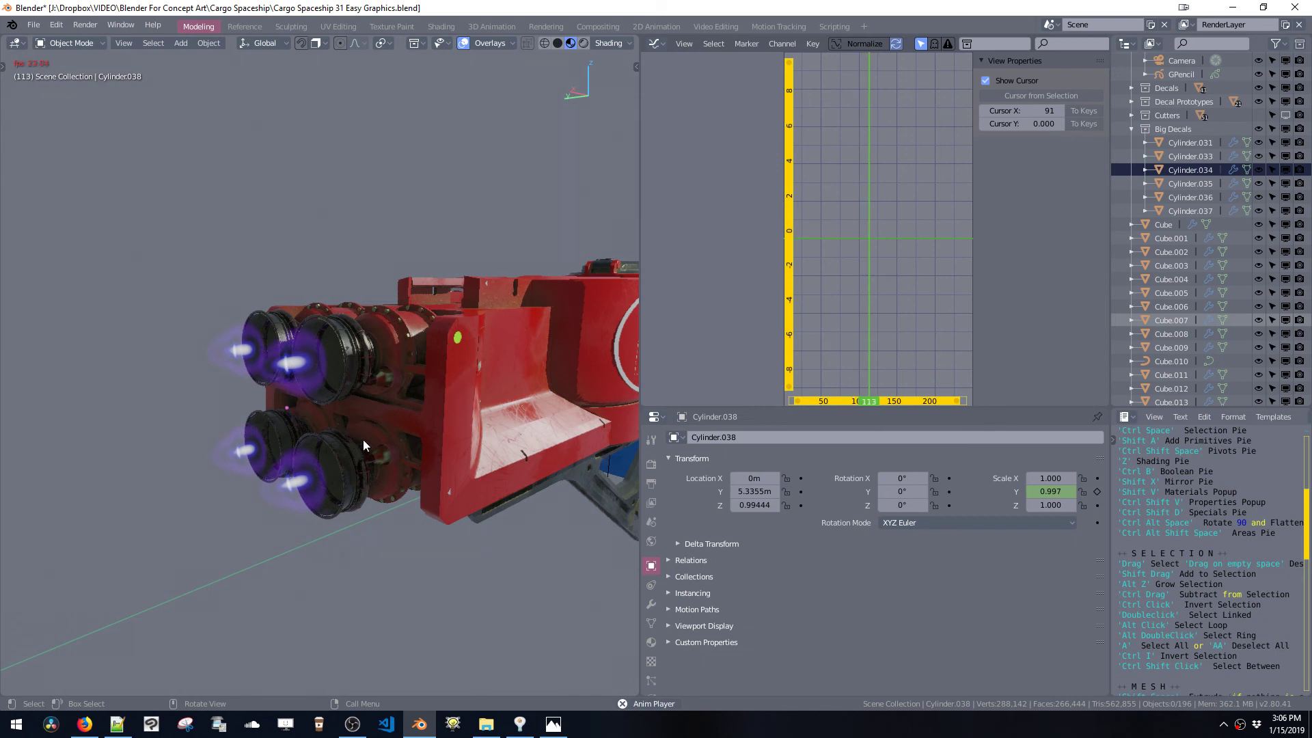
middle_drag(362, 440, 475, 447)
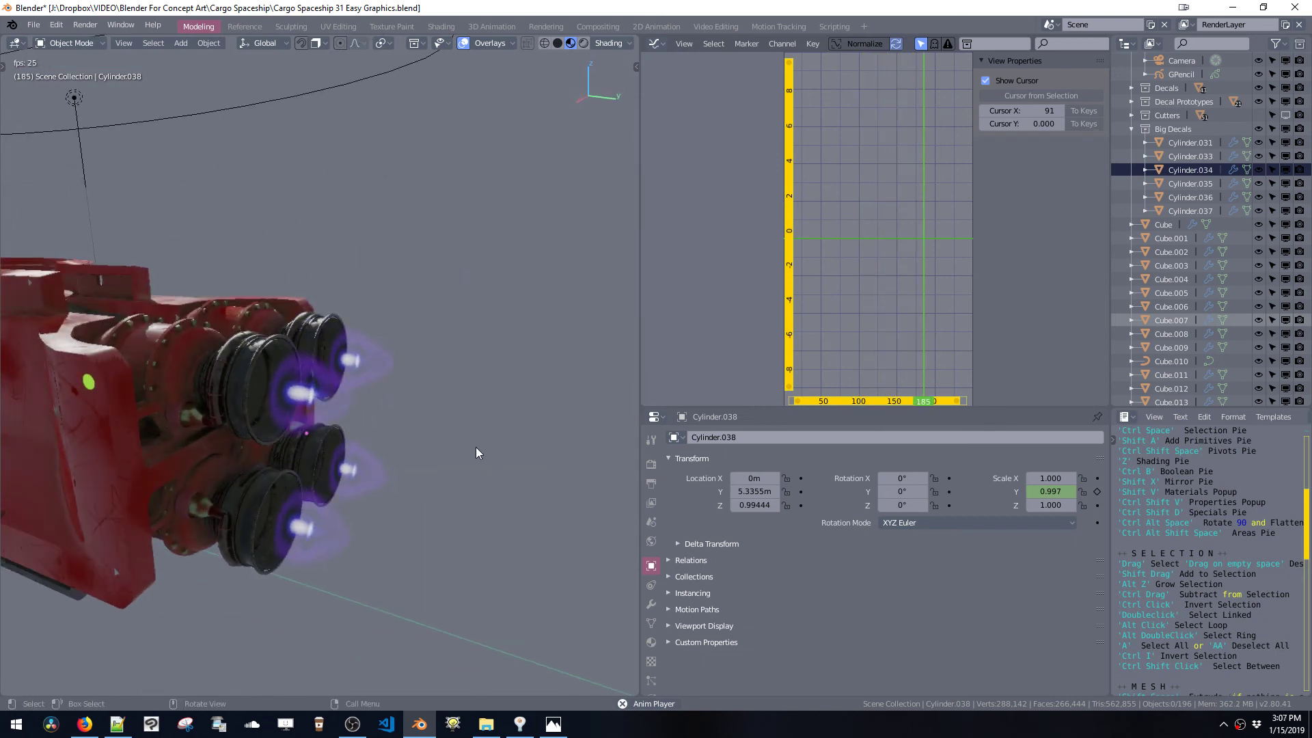
- Set the flames' Noise modifier strength to 0.400, review the flicker with the flames deselected, and stop playback
click(379, 355)
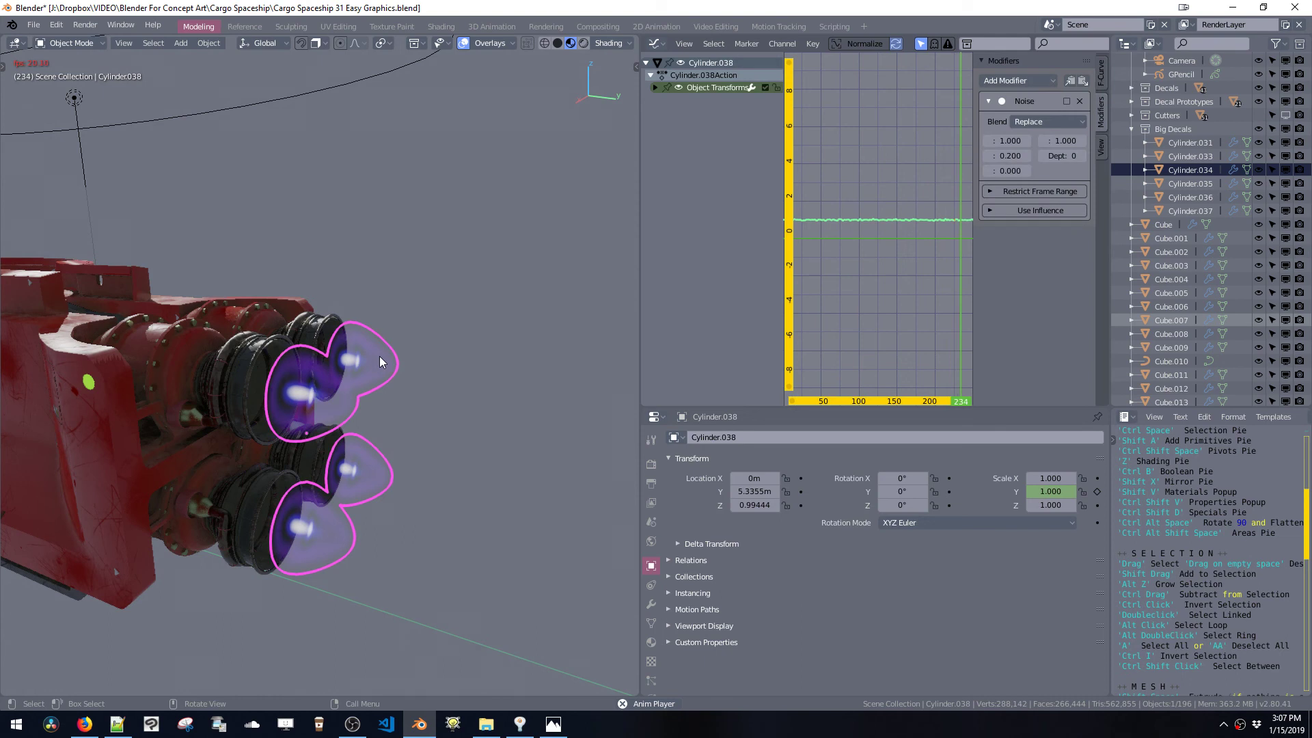
click(1009, 156)
text(.4)
key(Return)
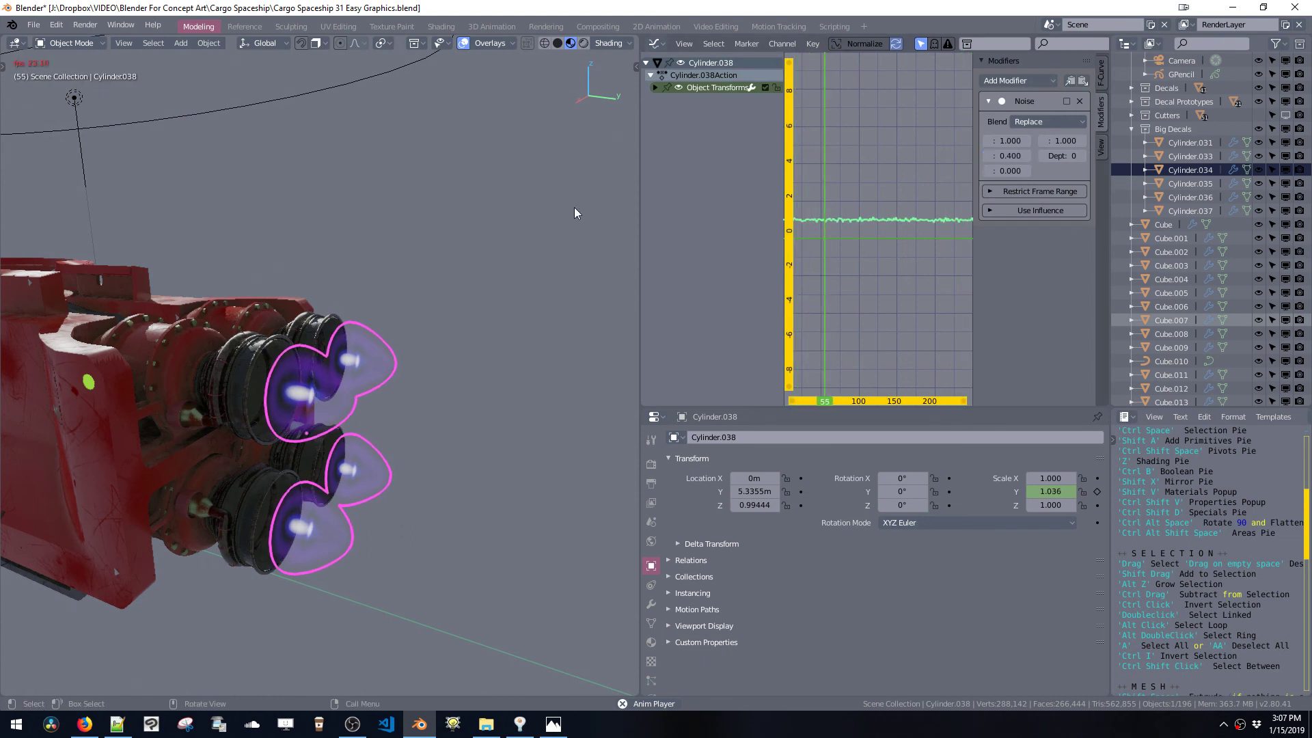
key(ctrl+space)
click(409, 484)
middle_drag(460, 440, 482, 476)
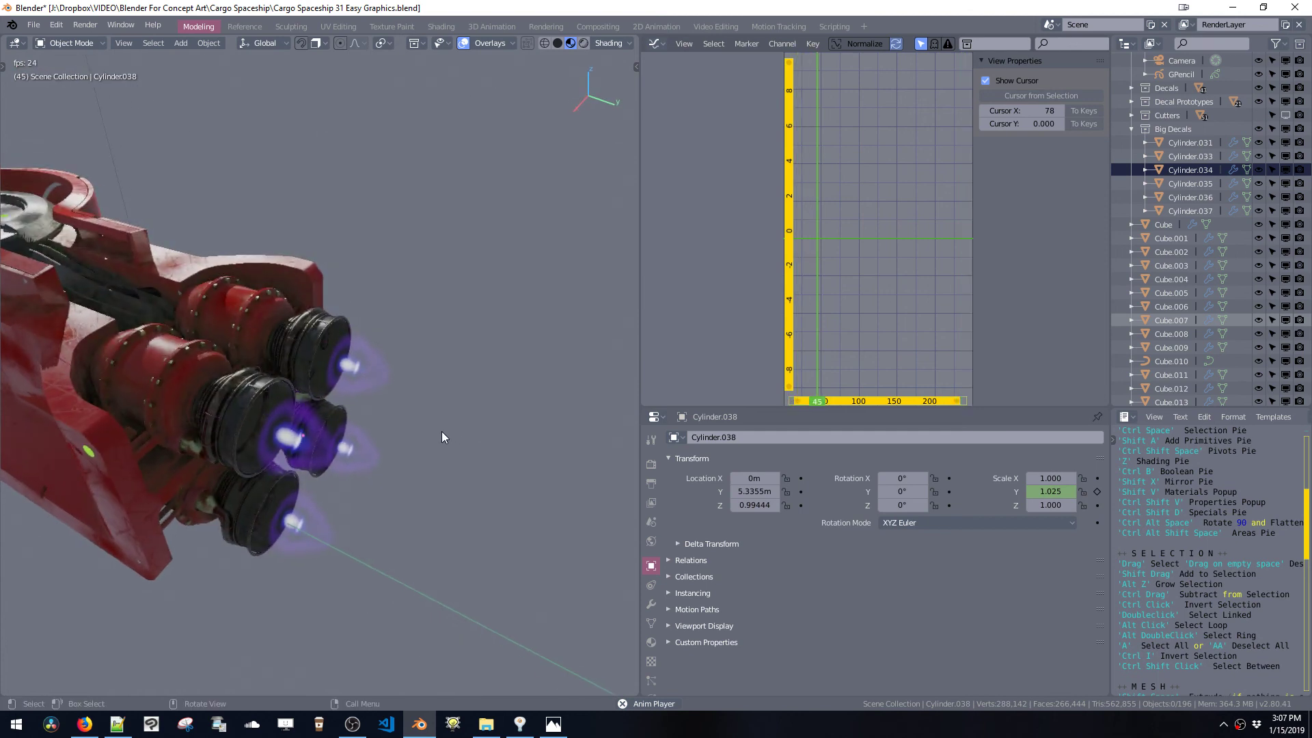
key(space)
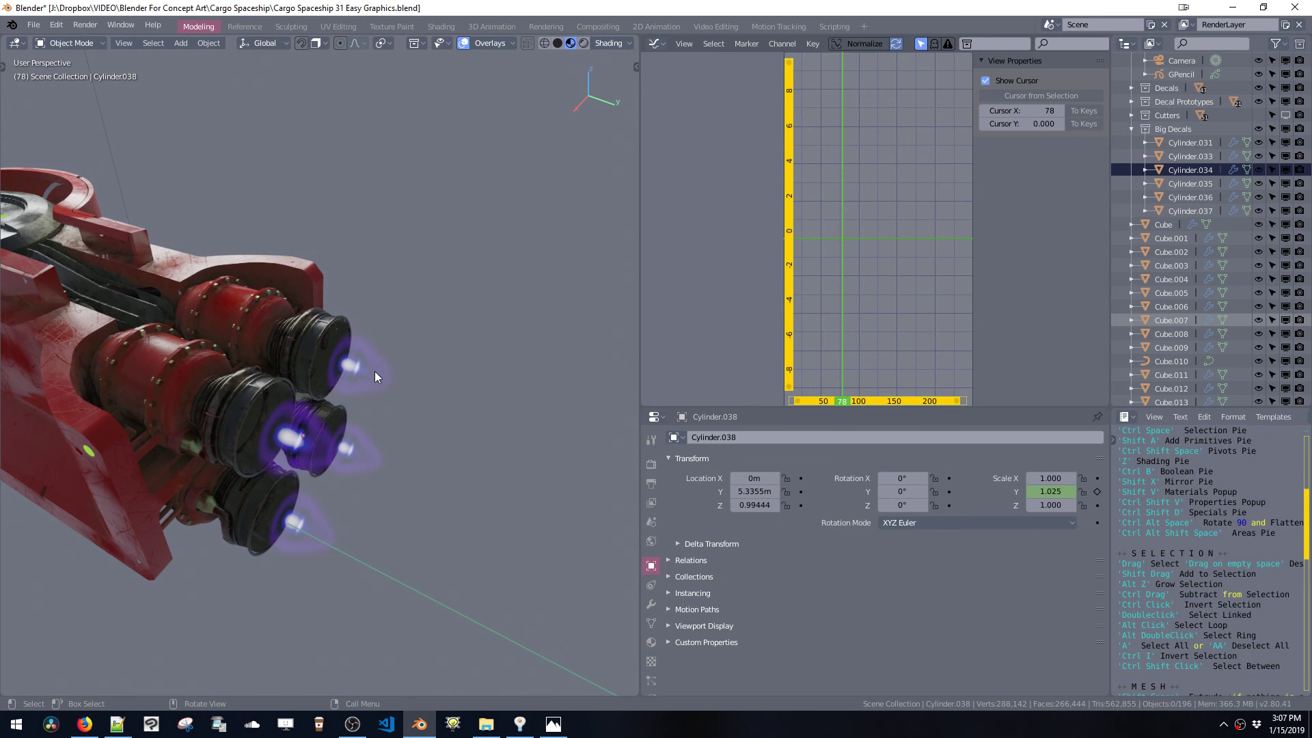
- Show the flames' Booster material in the Shader Editor again and shift the colour ColorRamp's end stop to a bluer purple
click(375, 371)
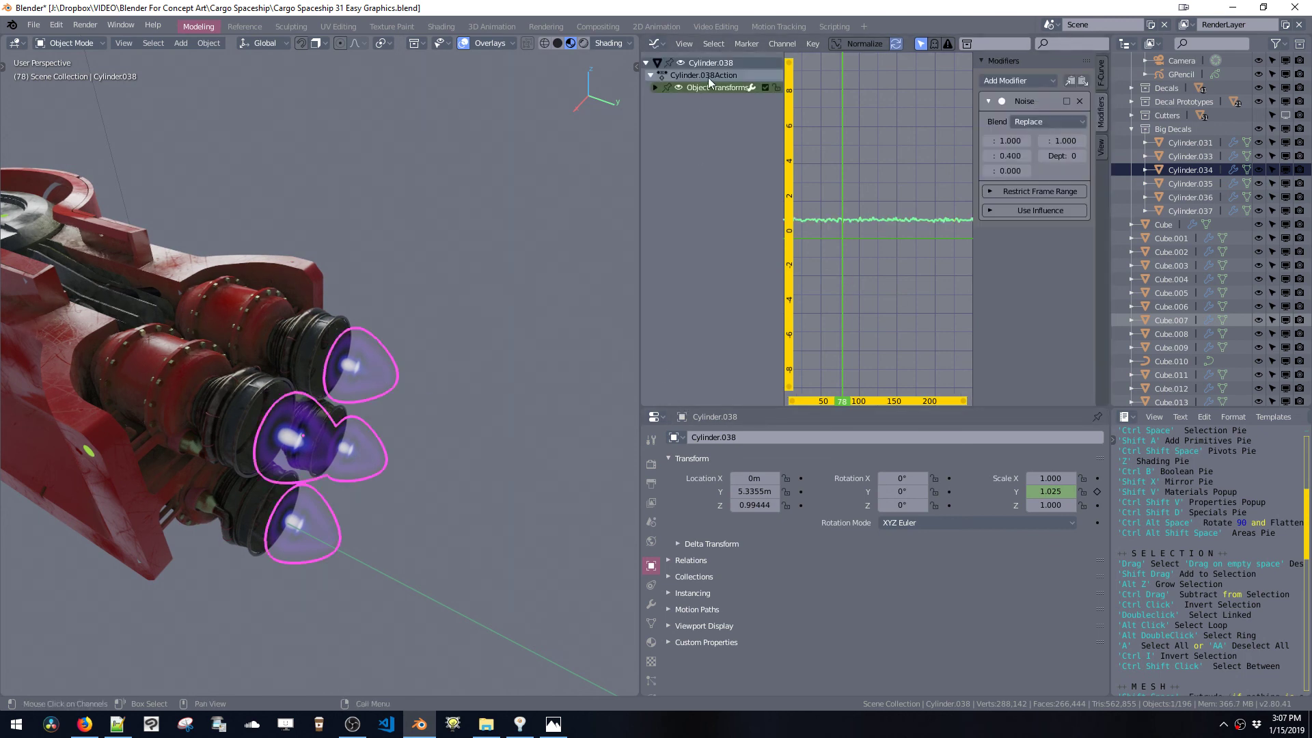
click(655, 45)
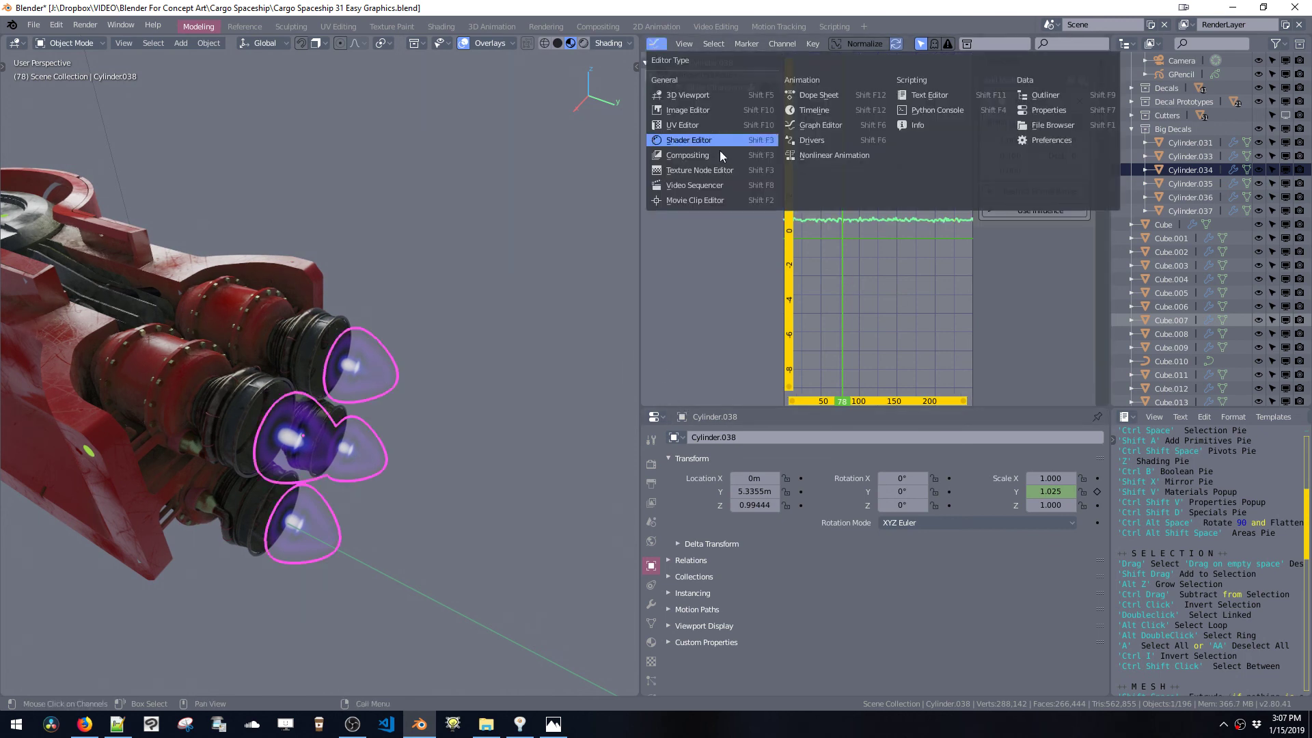
click(690, 155)
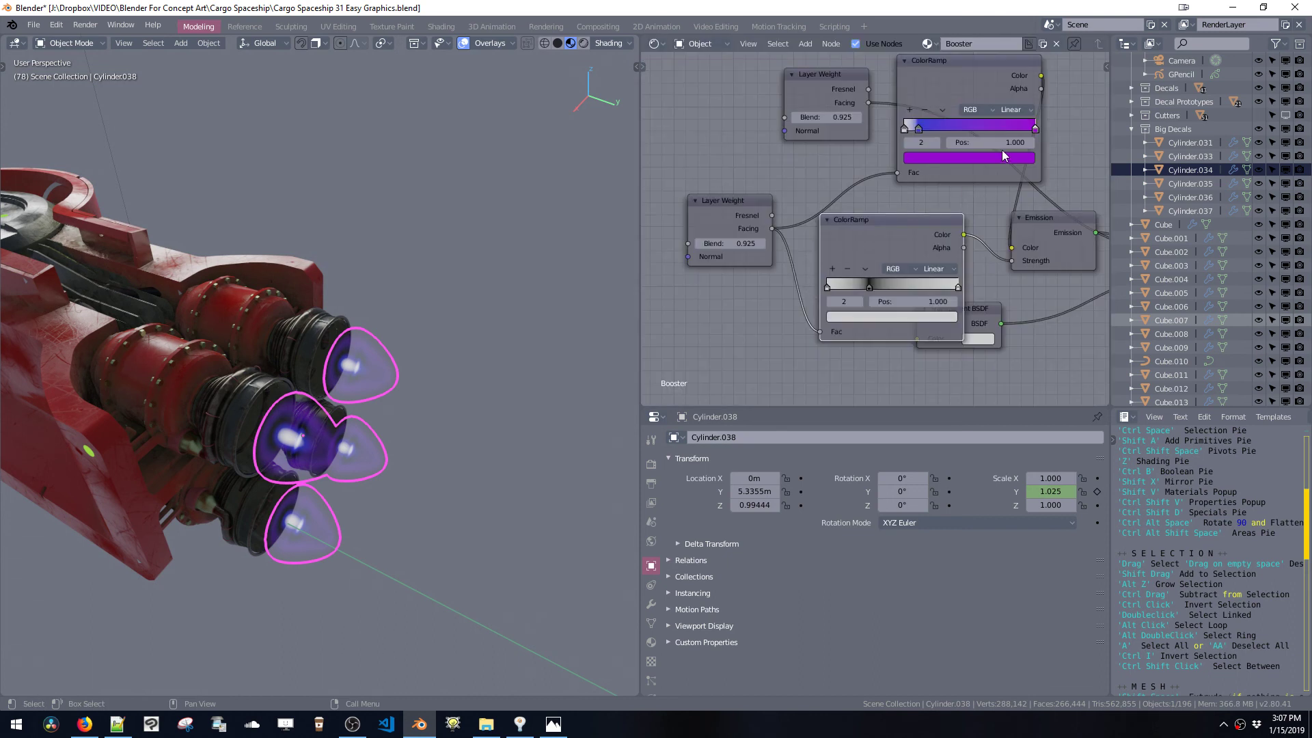
click(979, 159)
mouse_move(981, 172)
mouse_down()
mouse_move(983, 202)
mouse_move(982, 170)
mouse_up()
- Recolour the colour ColorRamp's stop at position 0.109 to cyan and check the flames
click(920, 133)
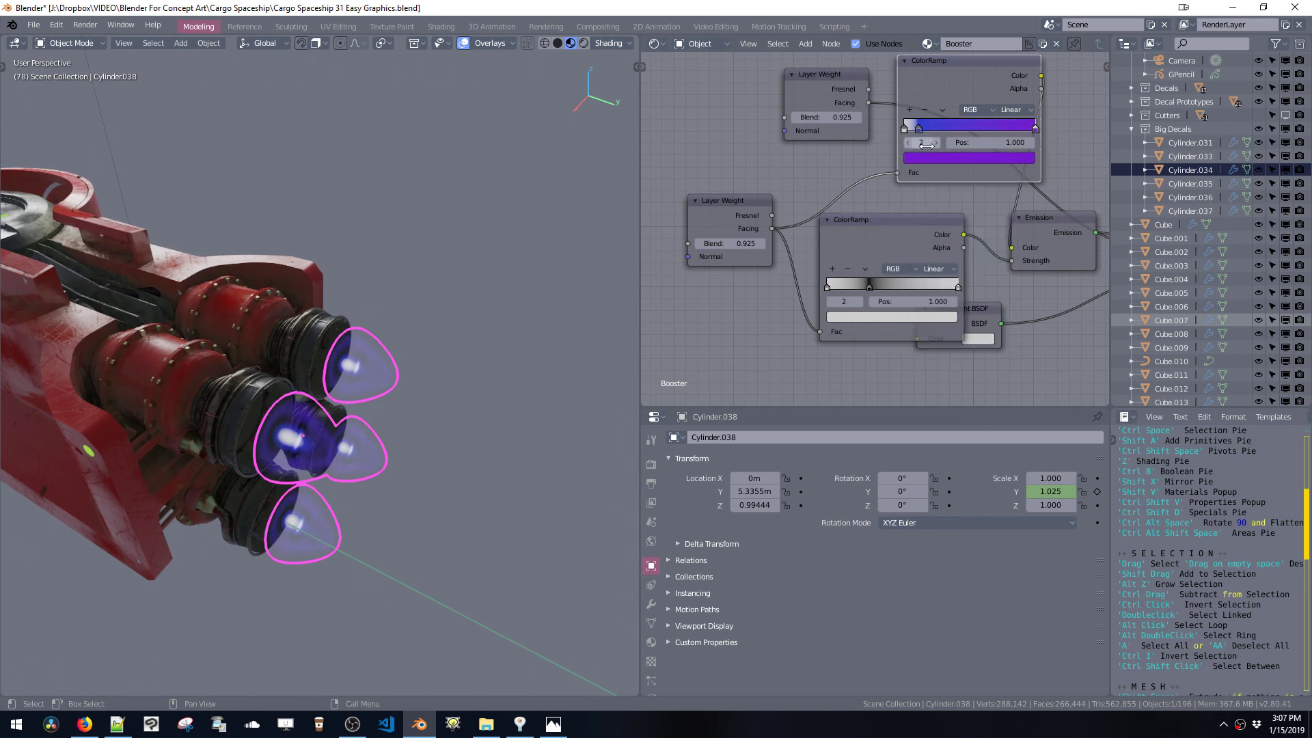
click(919, 129)
click(930, 157)
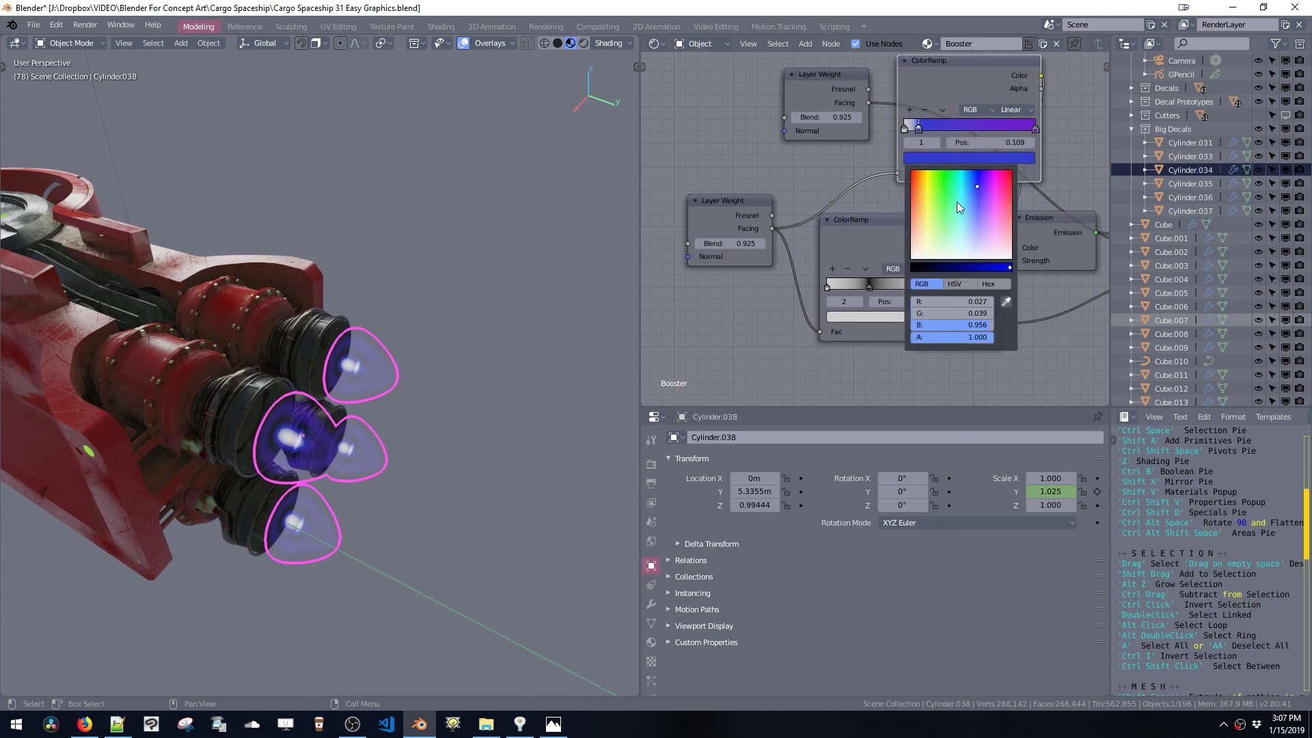
mouse_move(969, 190)
mouse_down()
mouse_move(969, 179)
mouse_move(965, 224)
mouse_move(970, 195)
mouse_move(1018, 224)
mouse_move(986, 192)
mouse_move(933, 186)
mouse_move(986, 194)
mouse_move(965, 195)
mouse_up()
middle_drag(469, 314, 588, 307)
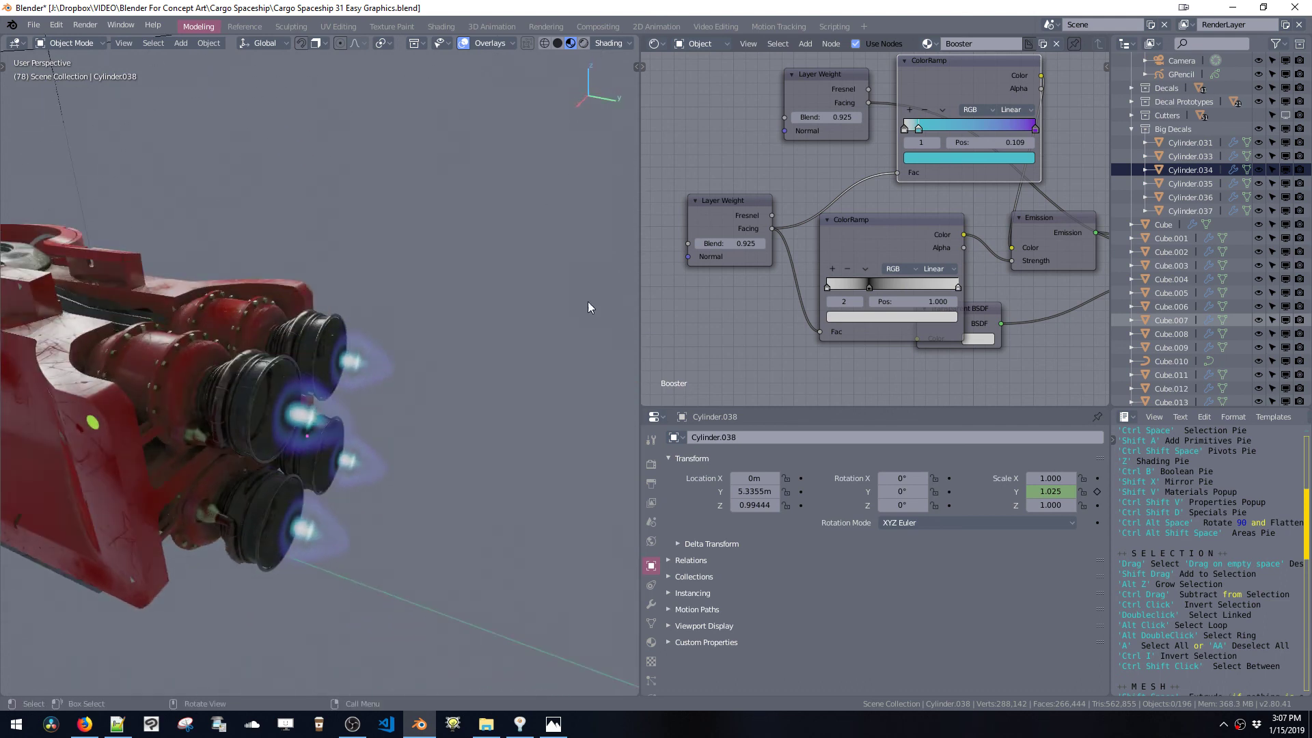
- Set the colour ColorRamp's stop at position 0.109 to light blue with RGB 0.101, 0.360, 0.956
click(924, 157)
mouse_move(963, 219)
mouse_down()
mouse_move(963, 246)
mouse_move(945, 256)
mouse_move(974, 220)
mouse_move(970, 202)
mouse_up()
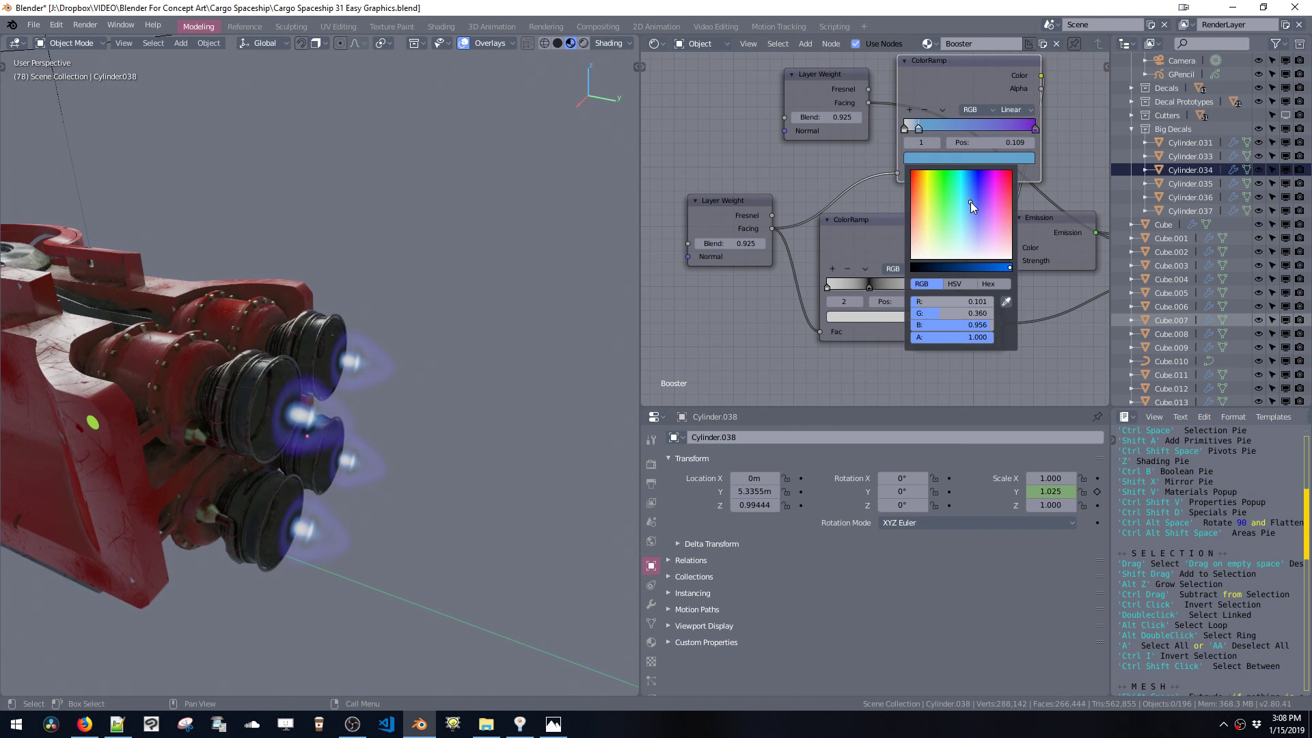
middle_drag(261, 350, 418, 397)
middle_drag(418, 398, 259, 435)
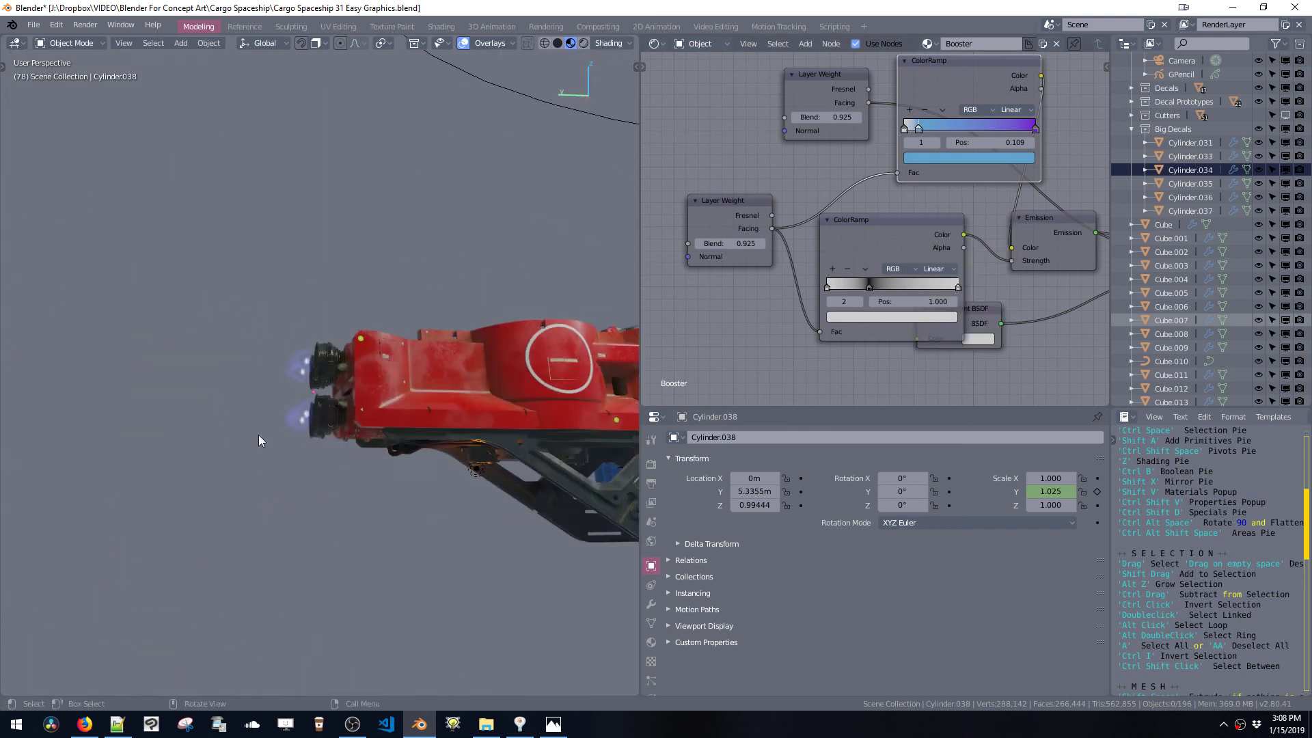
shift+middle_drag(542, 435, 309, 493)
shift+middle_drag(309, 493, 238, 408)
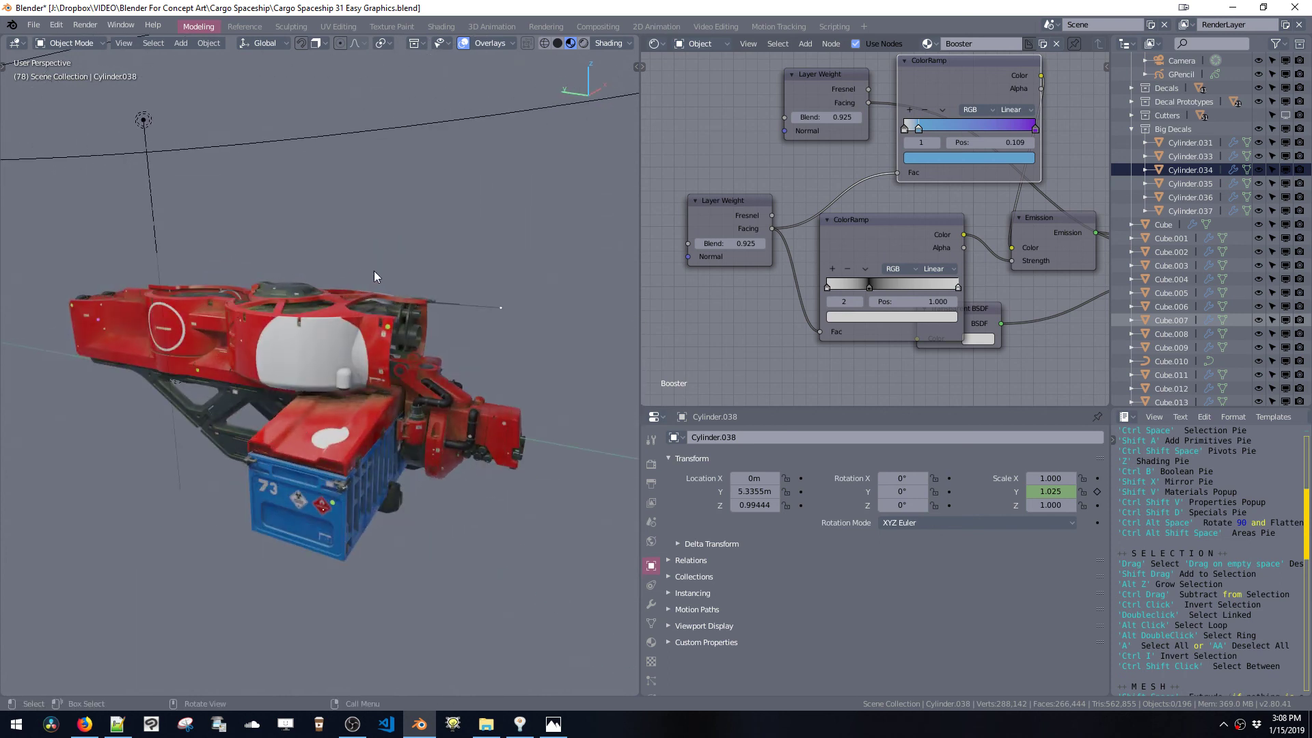